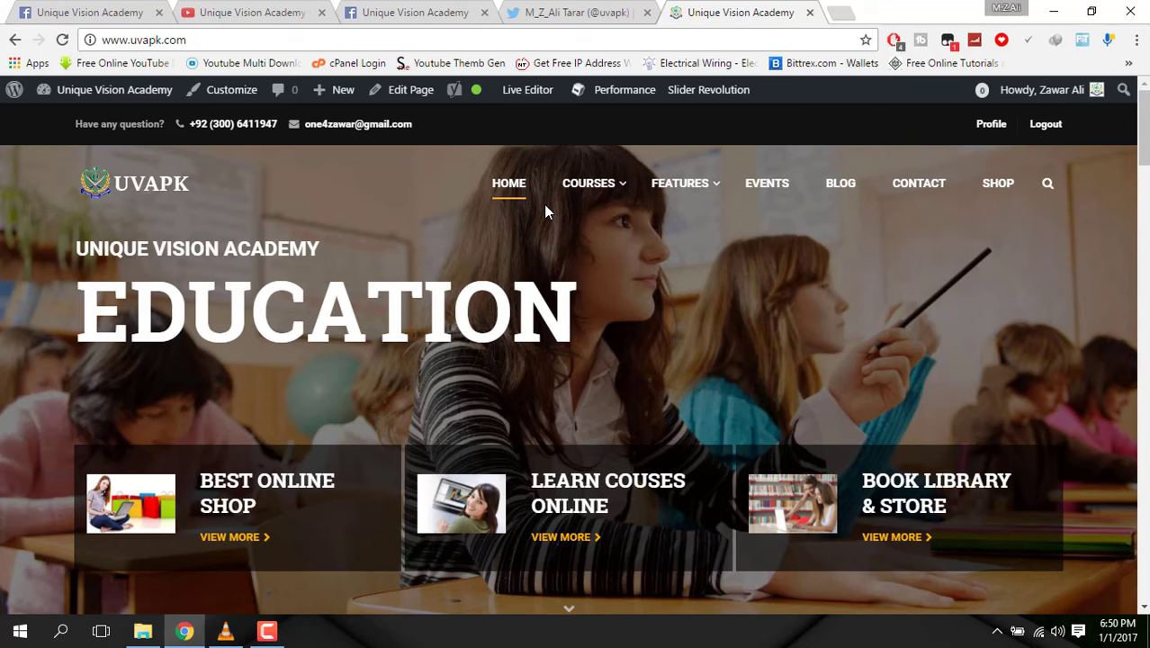
- Open the academy site's Blog page and look through its posts
scroll(666, 216, down, 1)
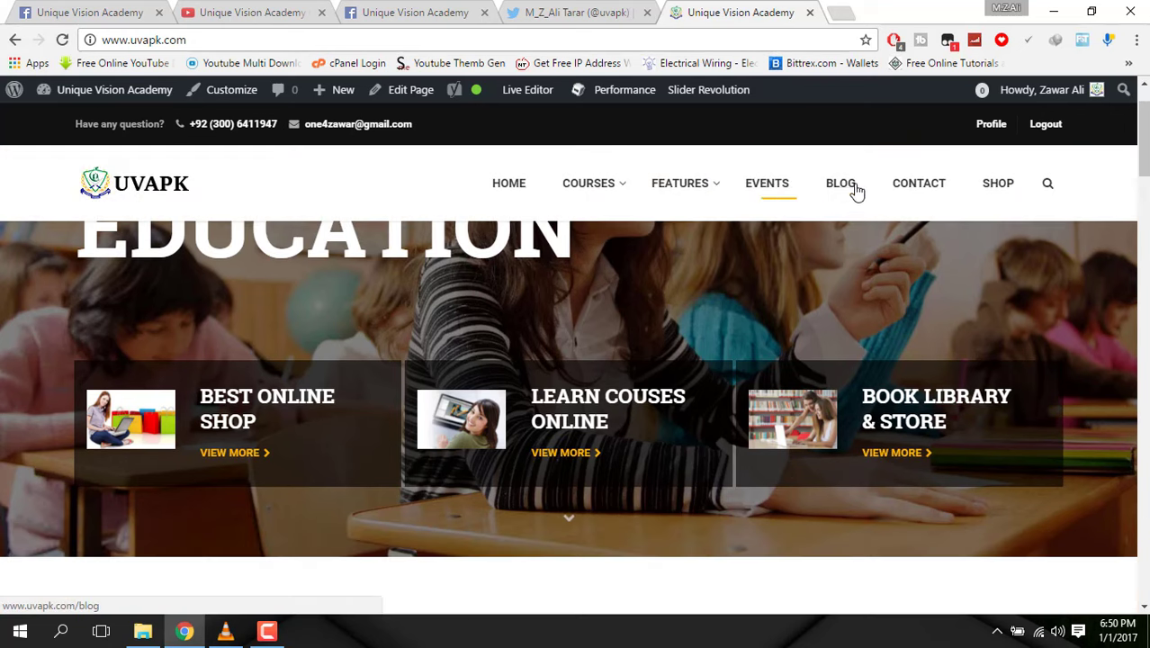
click(832, 194)
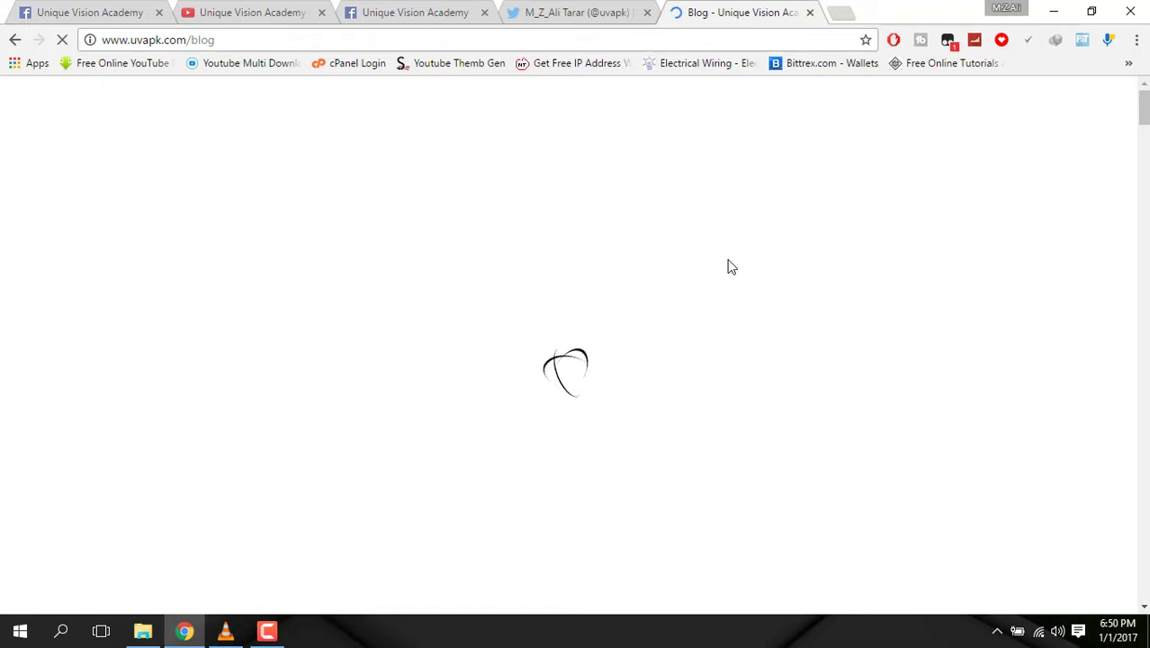
scroll(449, 262, down, 3)
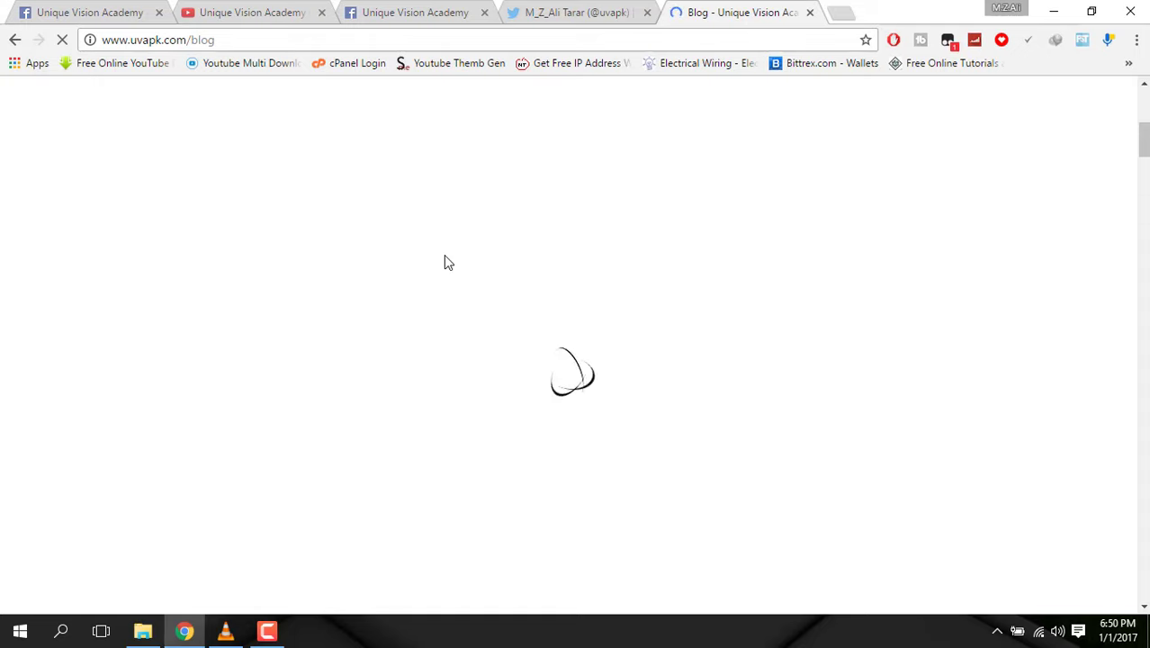
scroll(448, 262, down, 2)
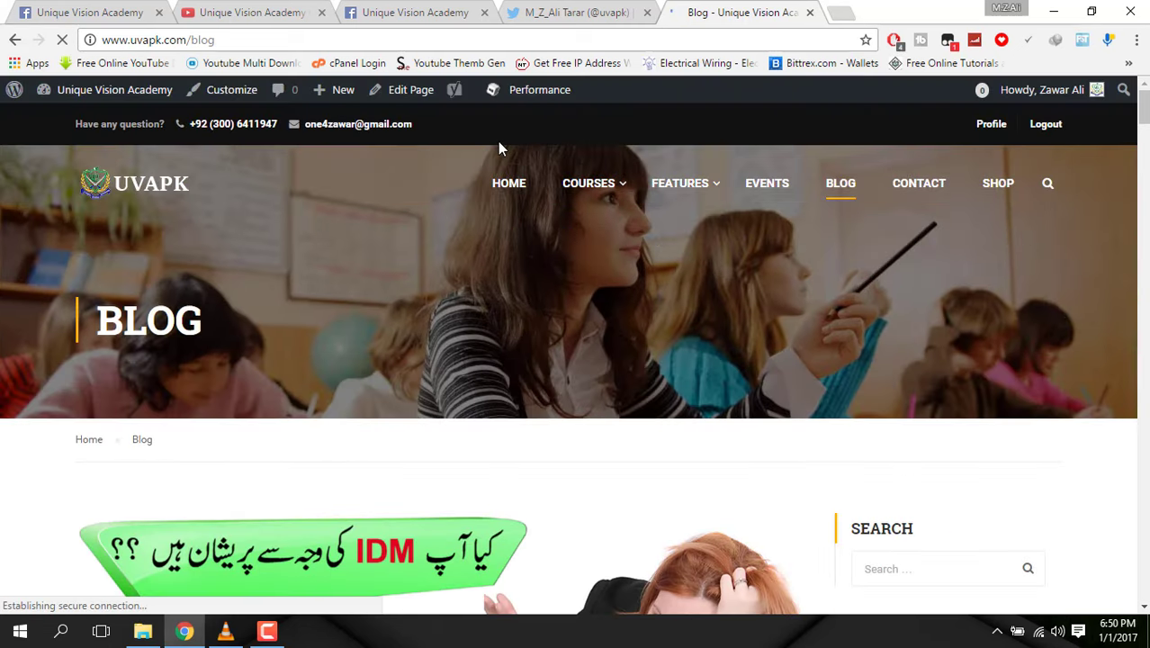
scroll(508, 184, down, 8)
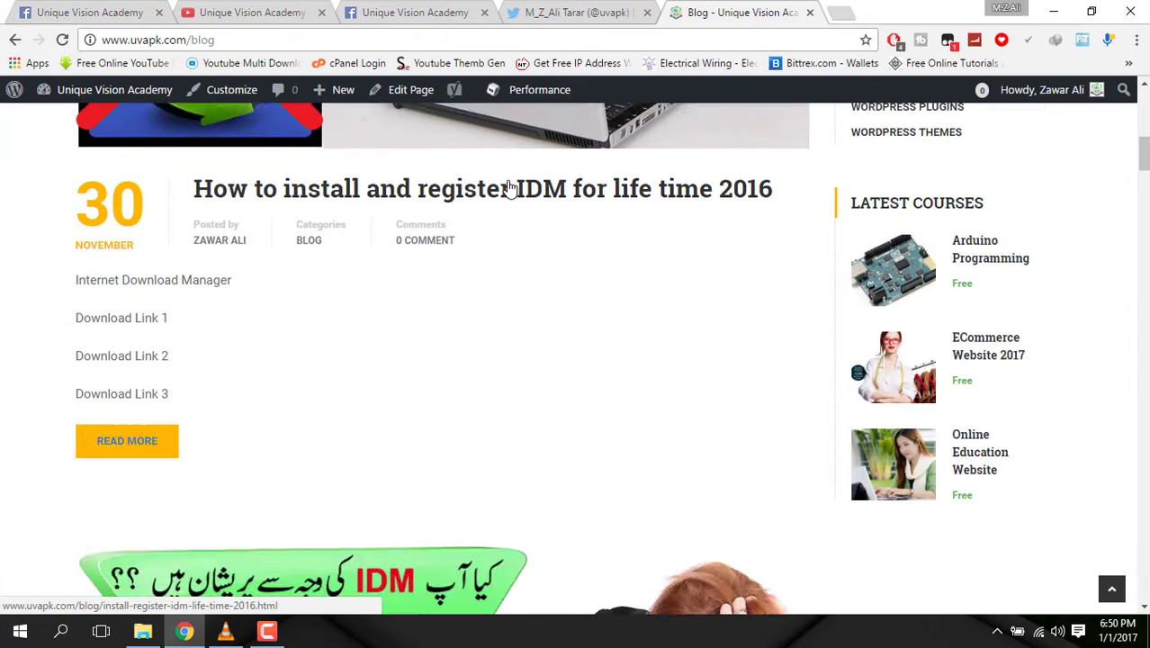
scroll(510, 188, up, 2)
scroll(509, 190, down, 10)
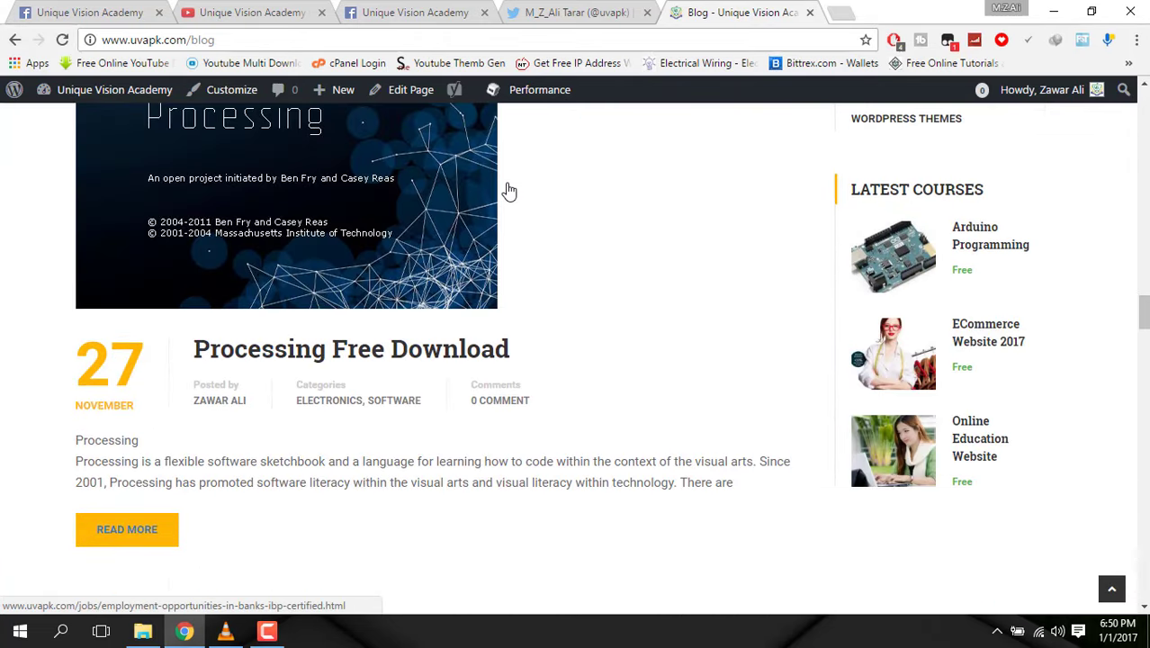
scroll(508, 191, down, 12)
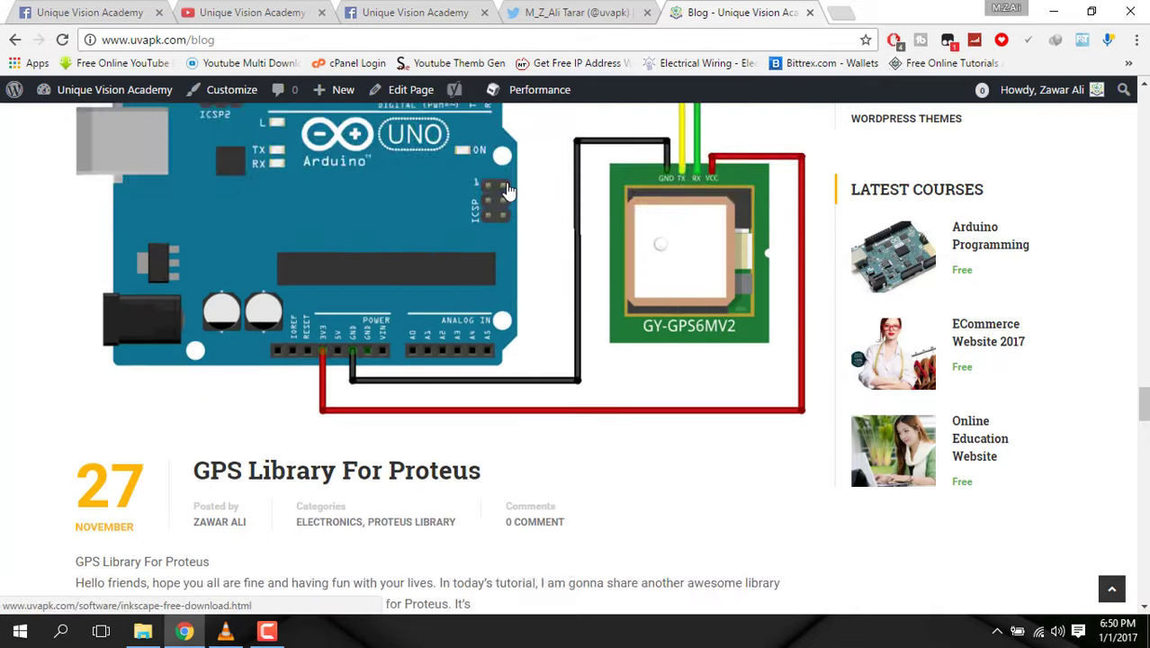
scroll(508, 191, up, 20)
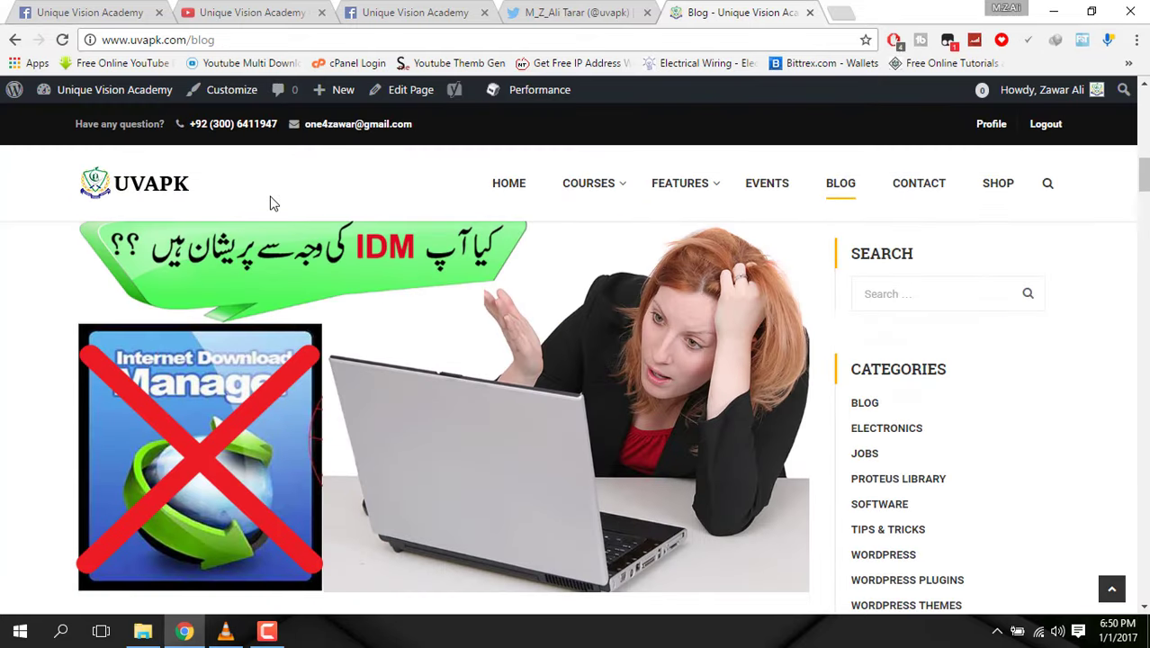
drag(160, 106, 281, 143)
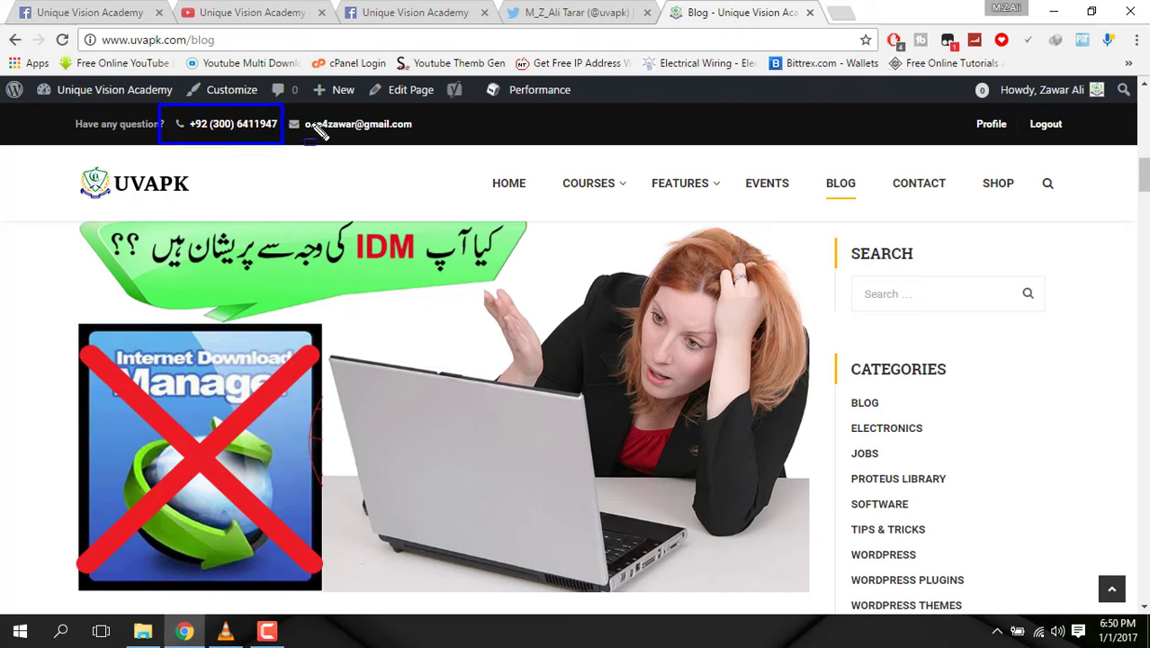
mouse_move(283, 107)
mouse_down()
mouse_move(386, 144)
mouse_move(418, 142)
mouse_up()
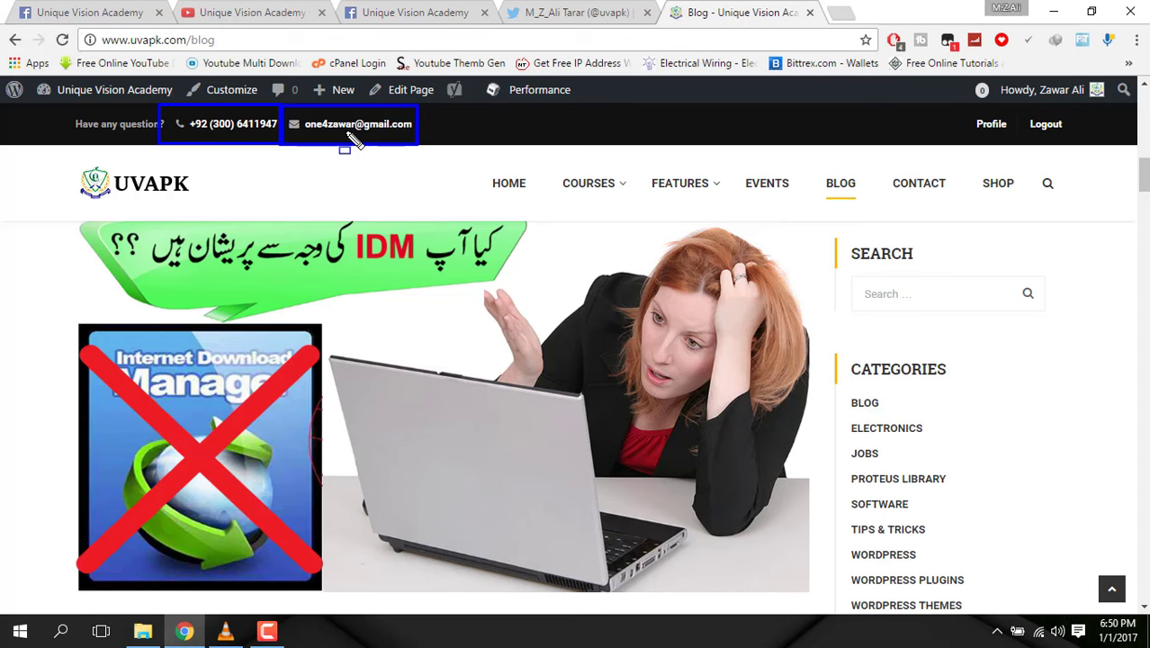
key(Escape)
- Look through the older posts further down the Blog page
scroll(408, 275, down, 10)
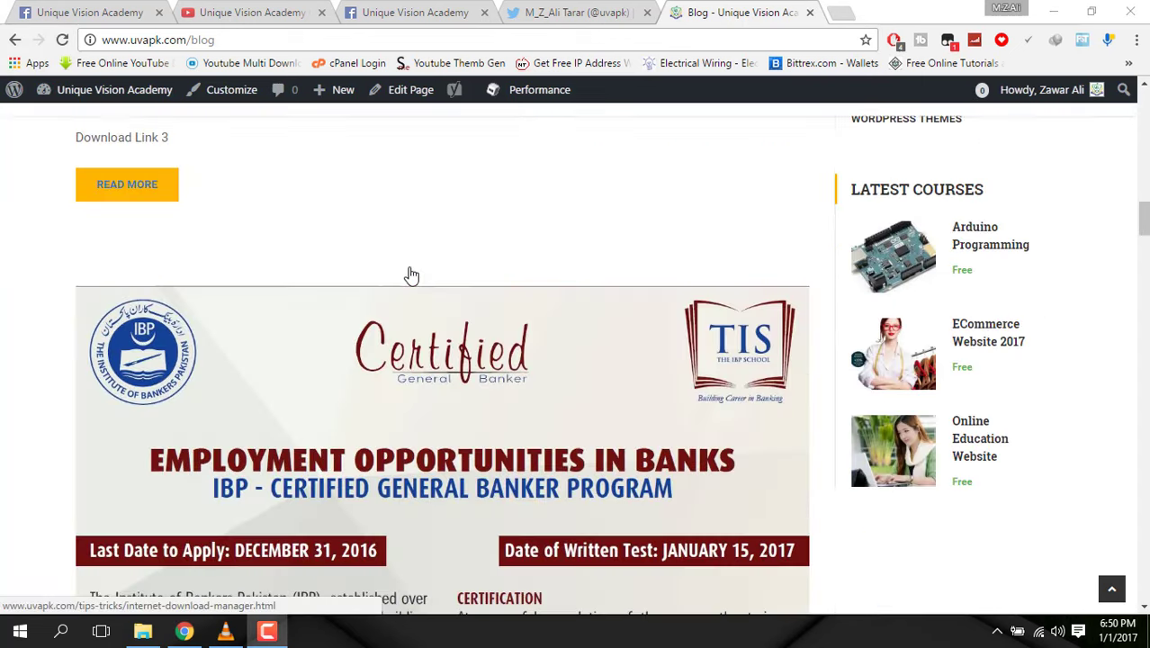
scroll(411, 274, down, 20)
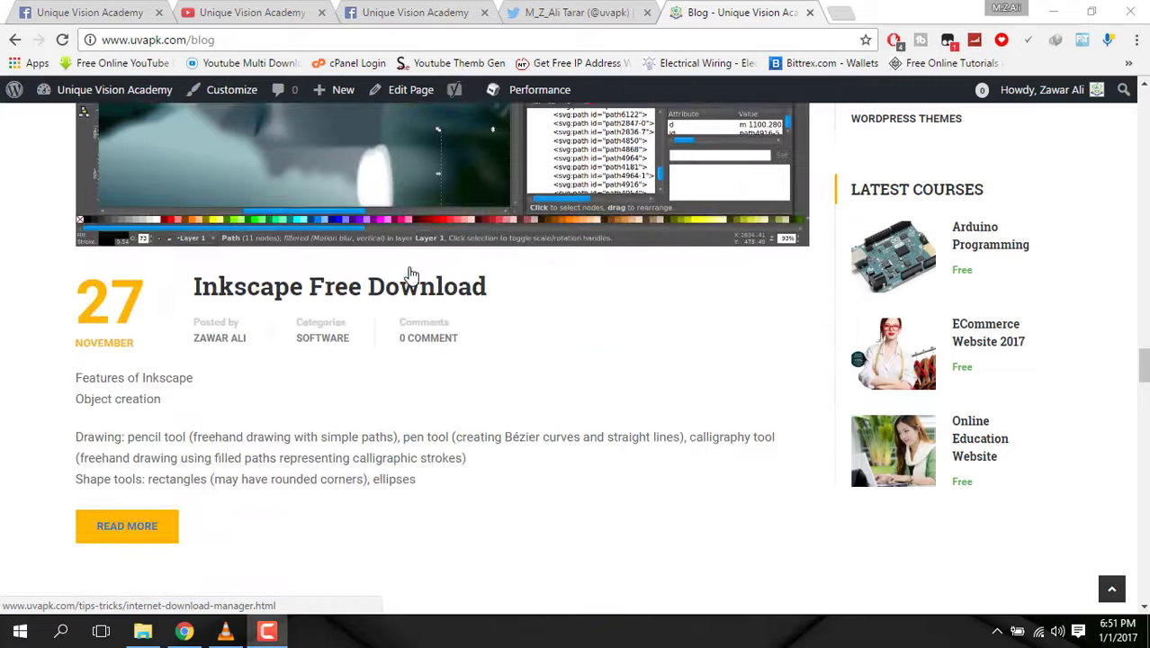
scroll(409, 275, down, 20)
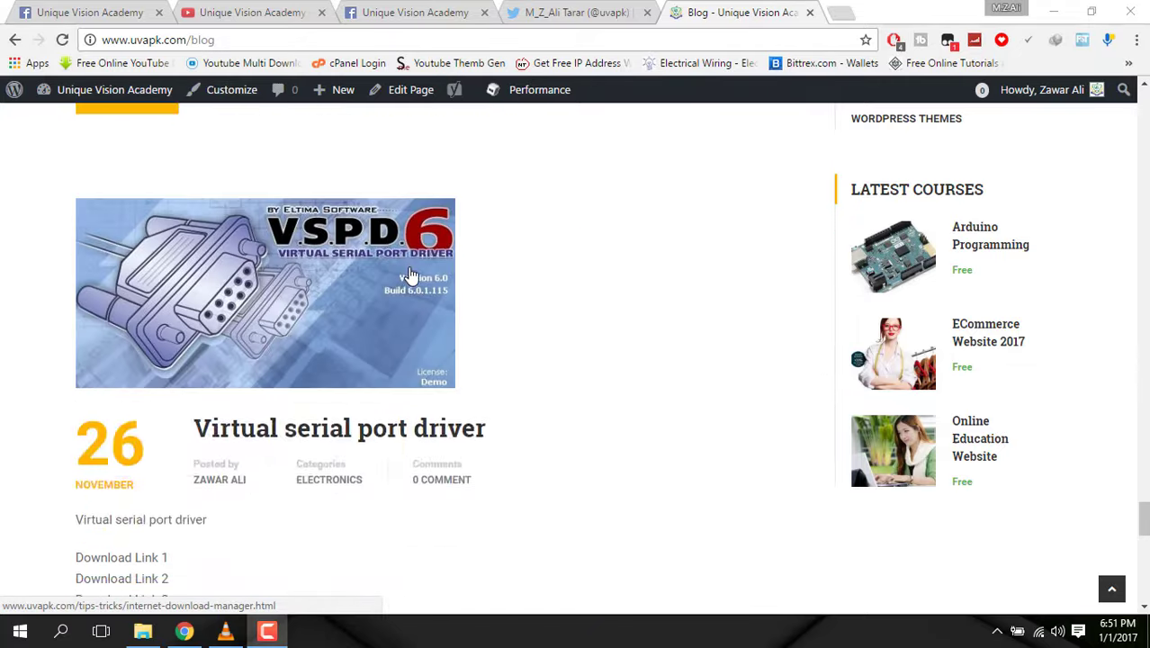
scroll(688, 267, up, 20)
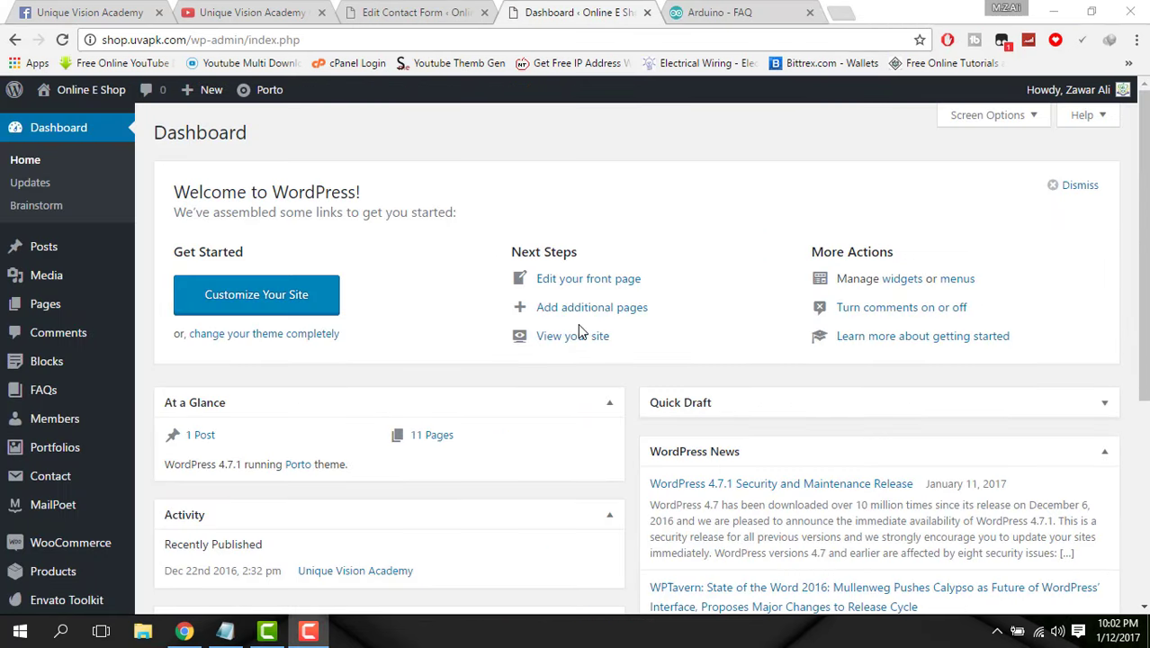
- Examine how the Arduino FAQ page lays out its questions and answers under the Frequently Asked Questions heading
click(711, 17)
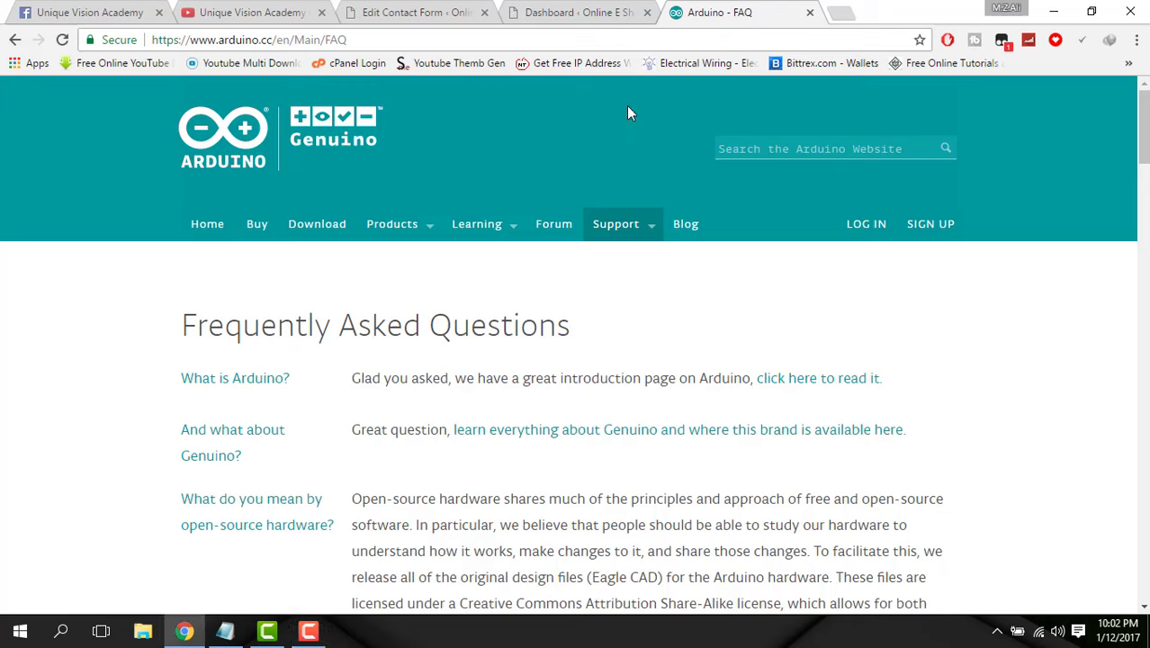
drag(178, 326, 590, 344)
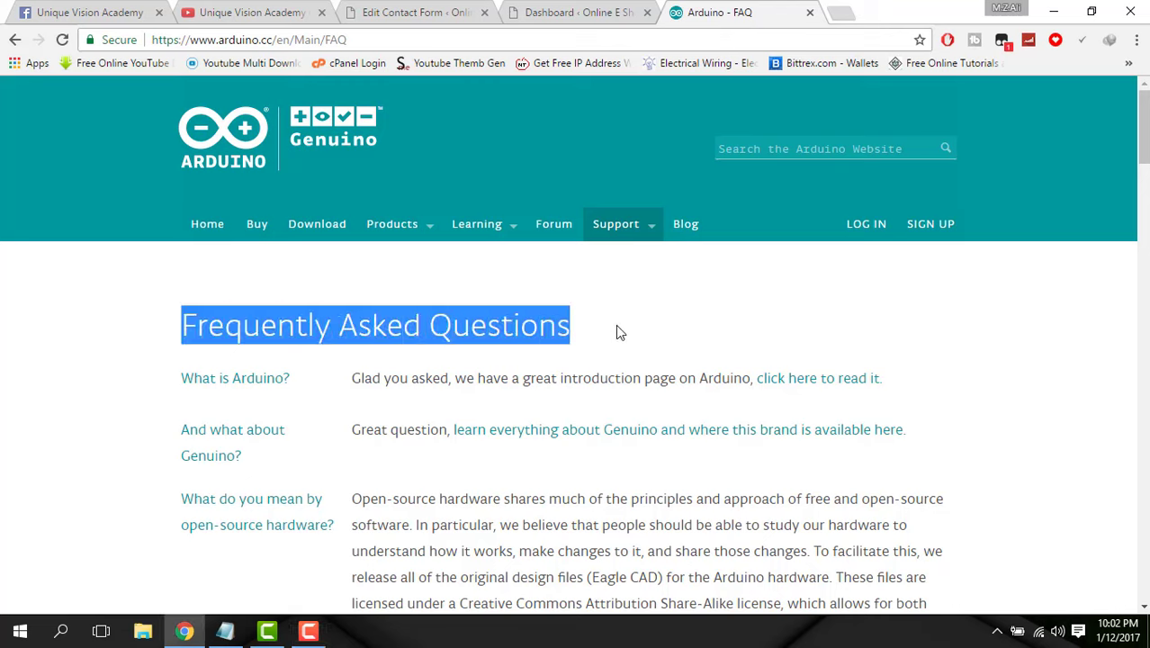
click(619, 333)
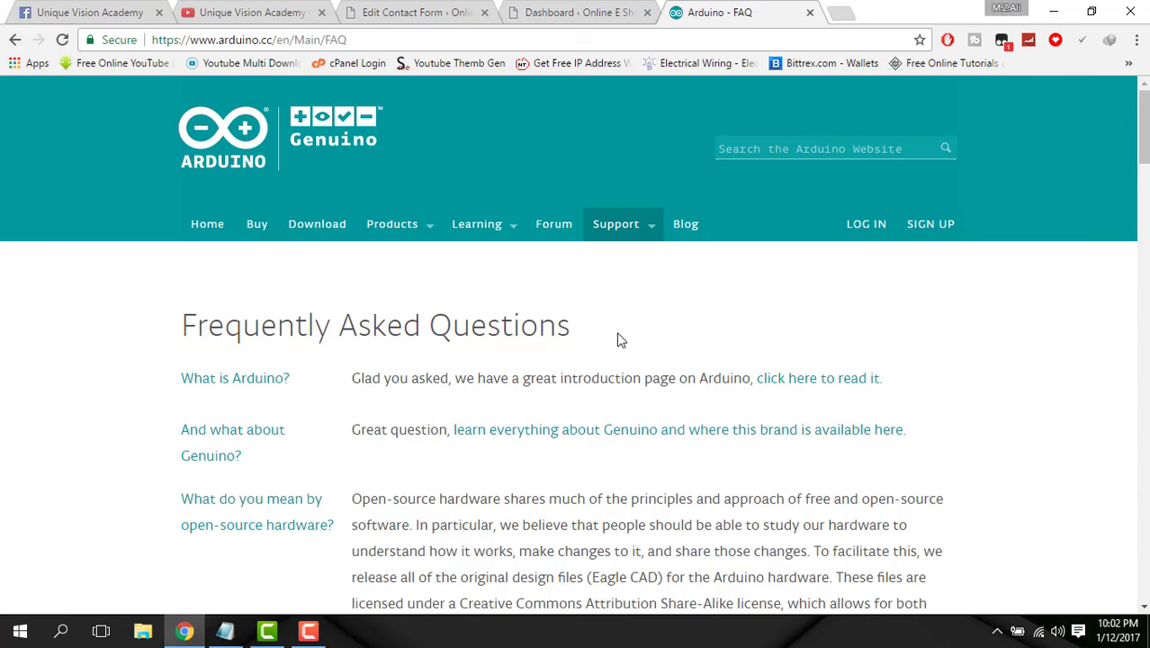
scroll(354, 377, down, 10)
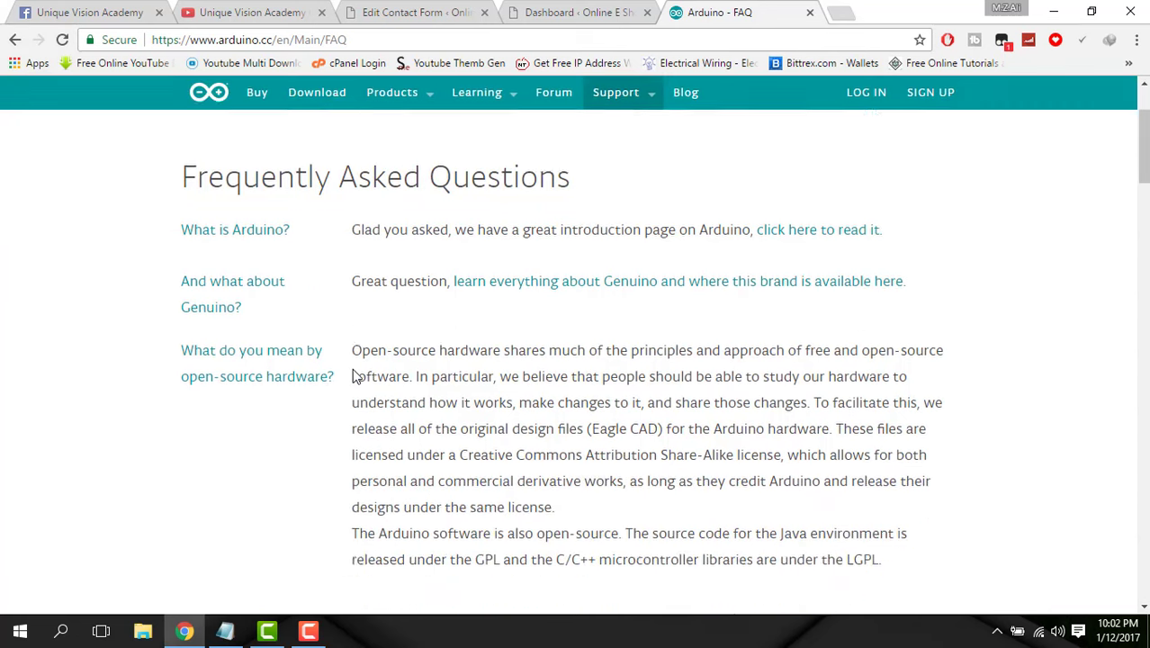
scroll(353, 376, down, 15)
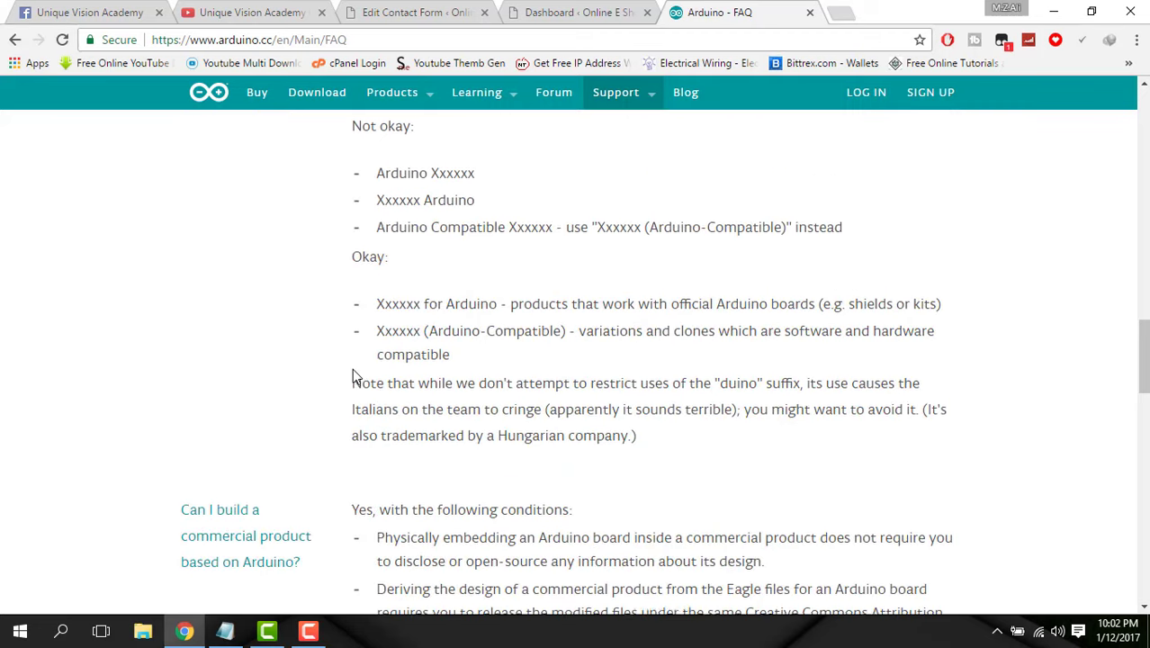
scroll(354, 376, down, 8)
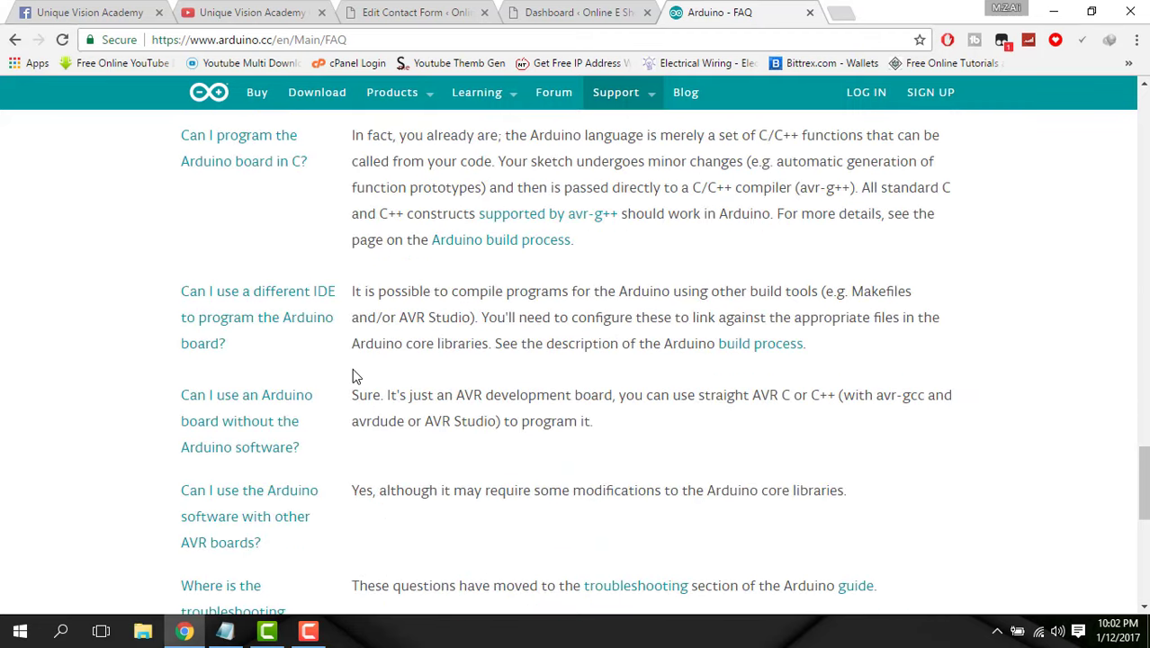
scroll(353, 376, down, 5)
scroll(354, 376, up, 12)
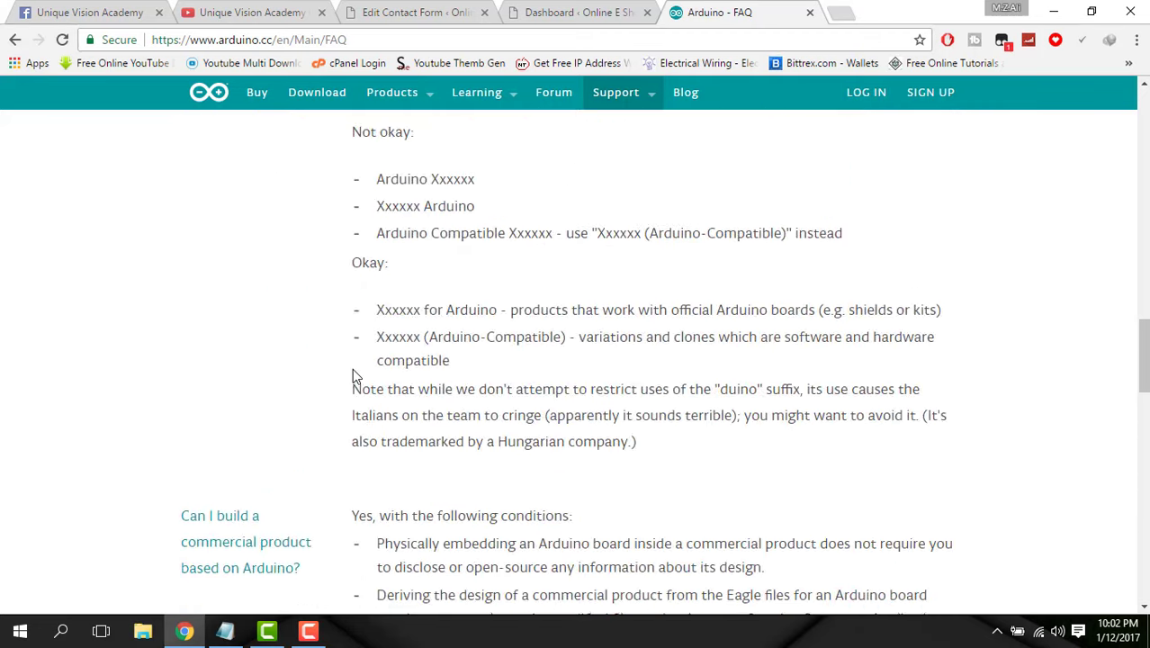
scroll(352, 376, up, 4)
- Add a new page titled "FAQs" to the Online E Shop WordPress site and publish it
click(621, 12)
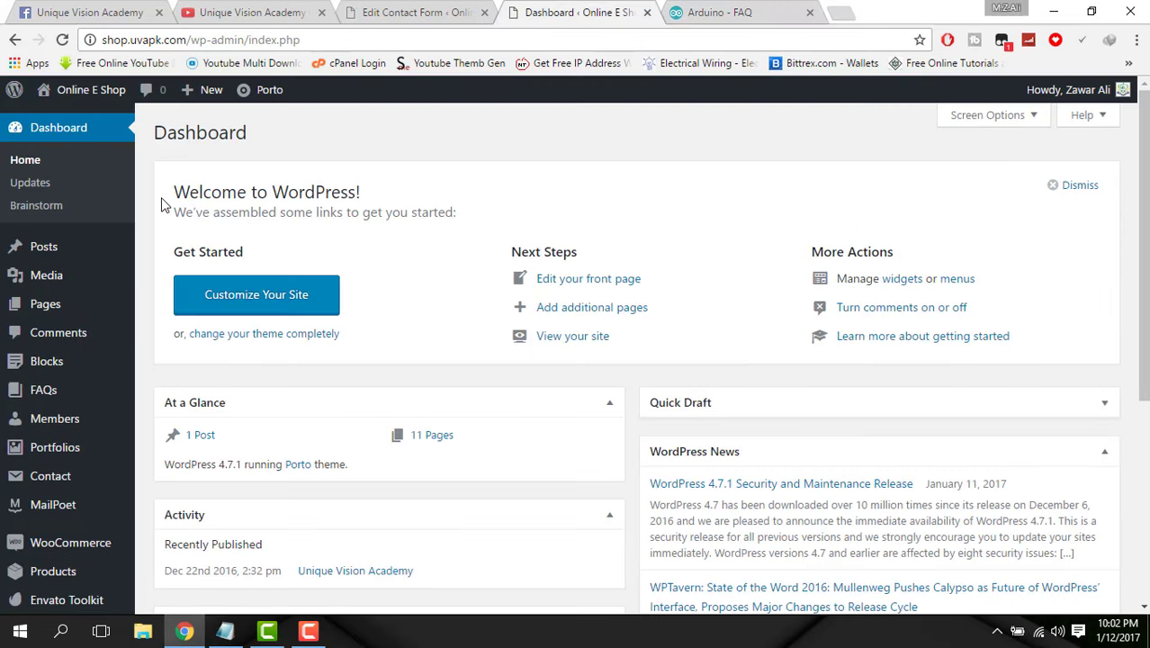
mouse_move(49, 311)
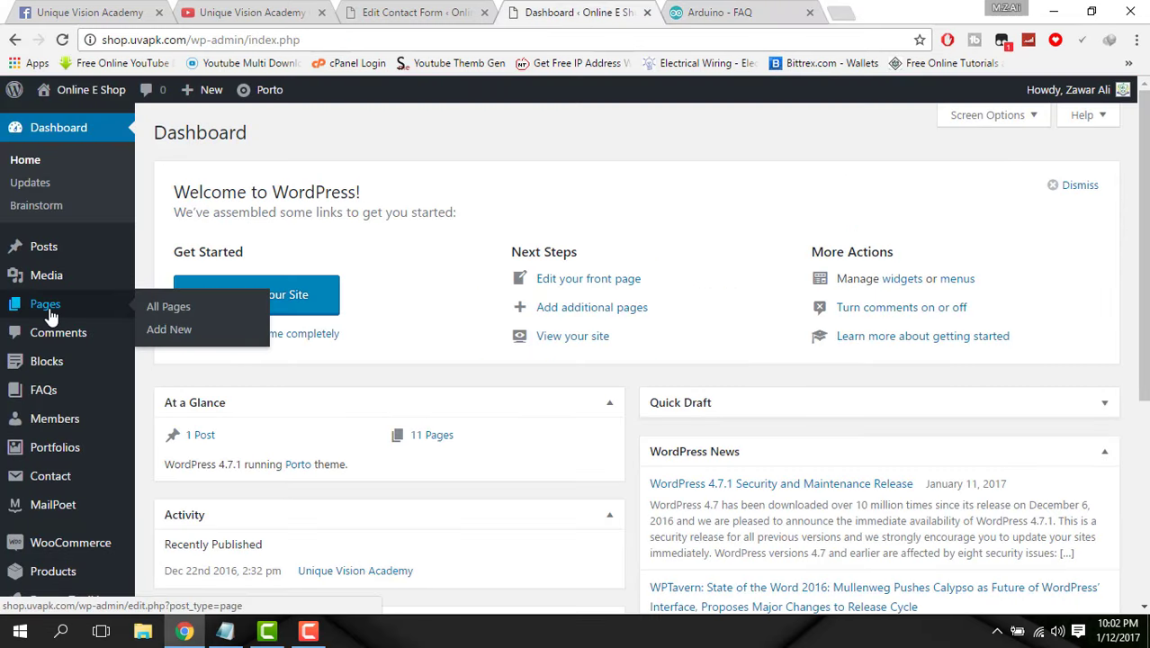
click(181, 332)
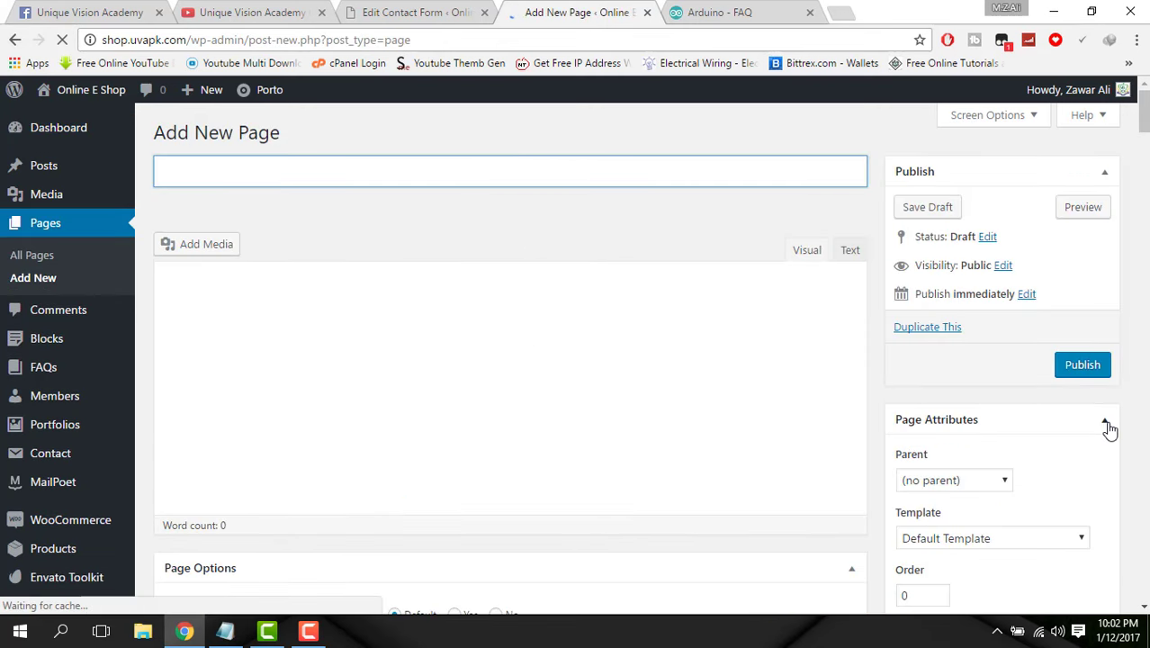
text(FAQs)
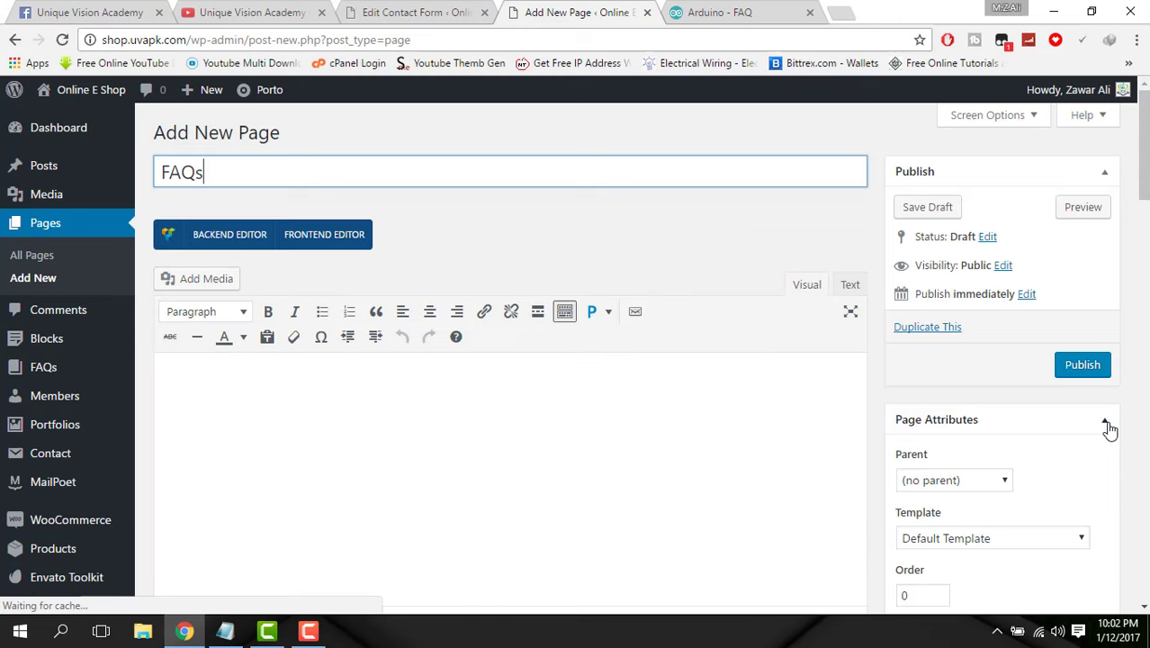
click(1073, 376)
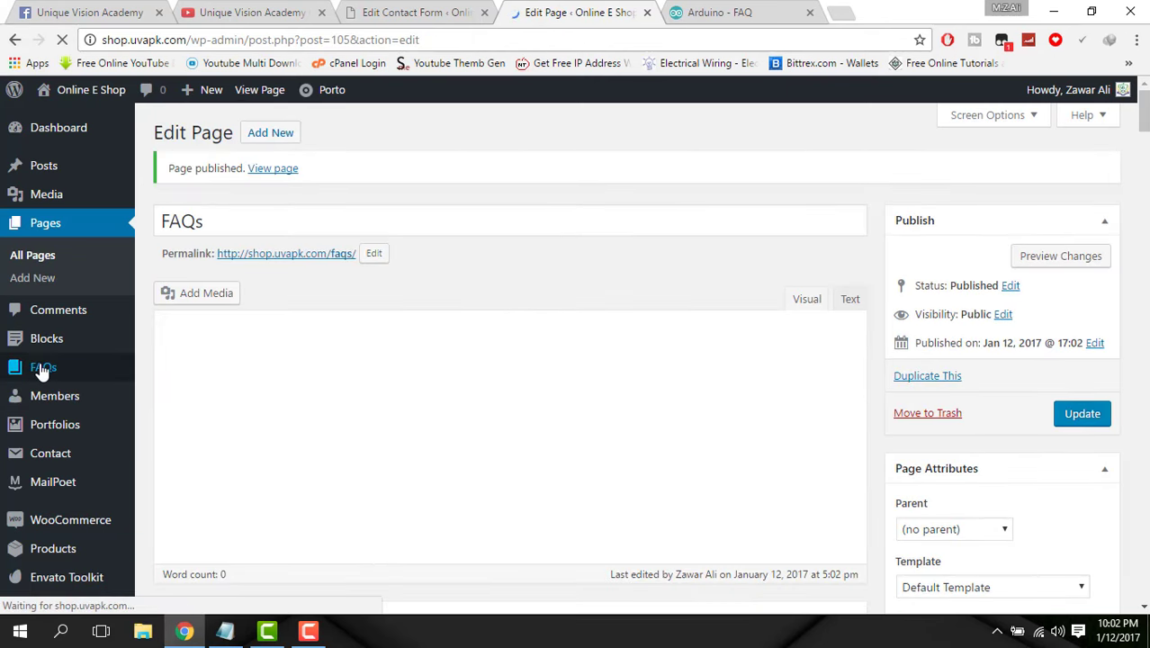
- Open the form for adding a new FAQ in a separate browser tab, placed ahead of the page-editing tab
mouse_move(49, 374)
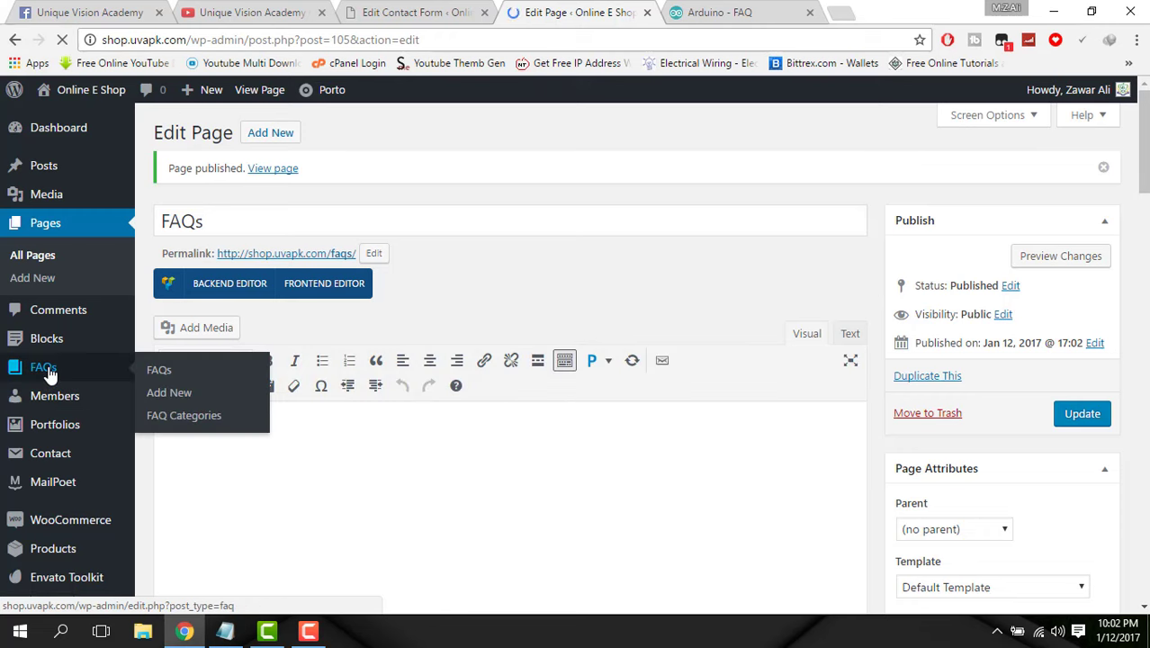
click(164, 396)
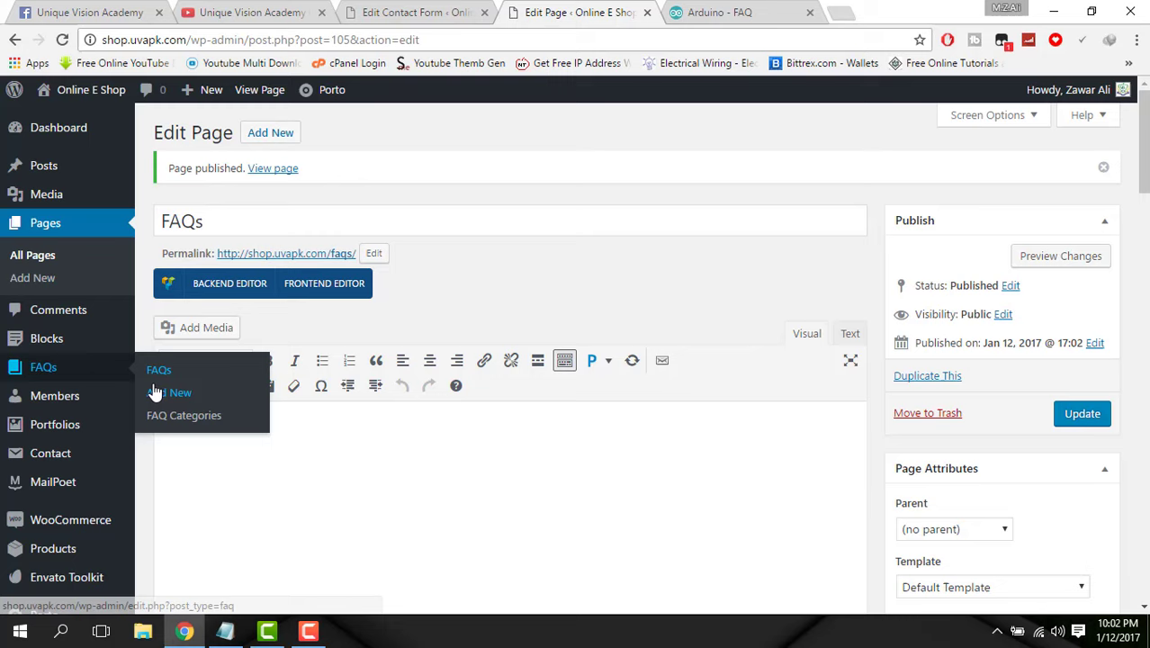
mouse_move(81, 398)
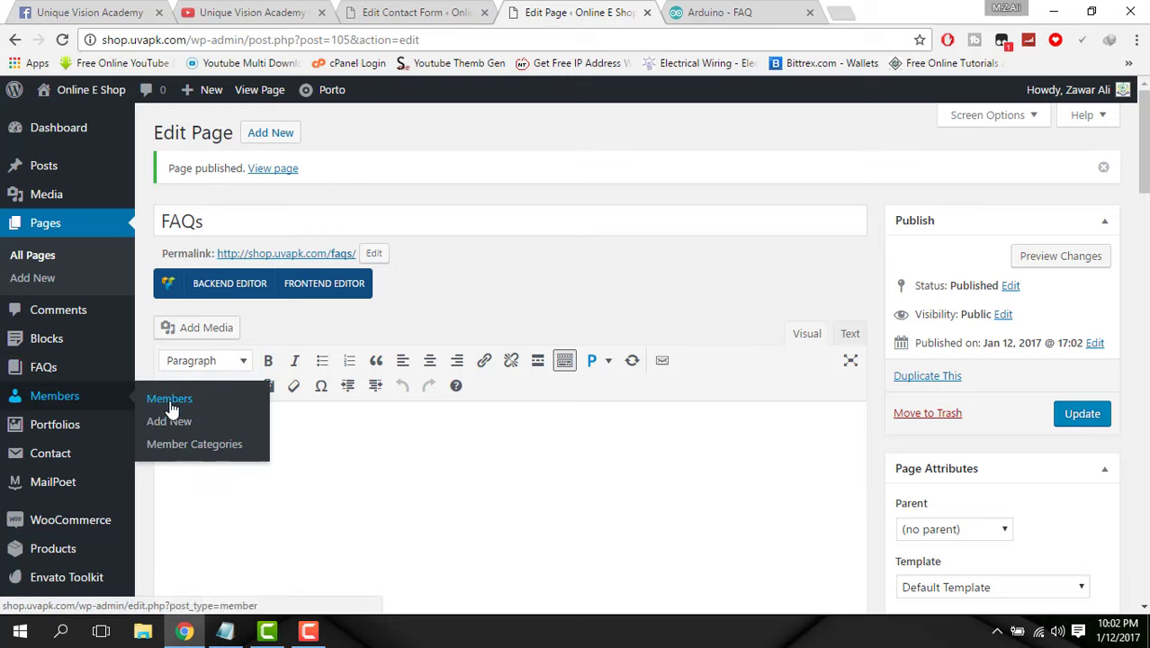
mouse_move(120, 377)
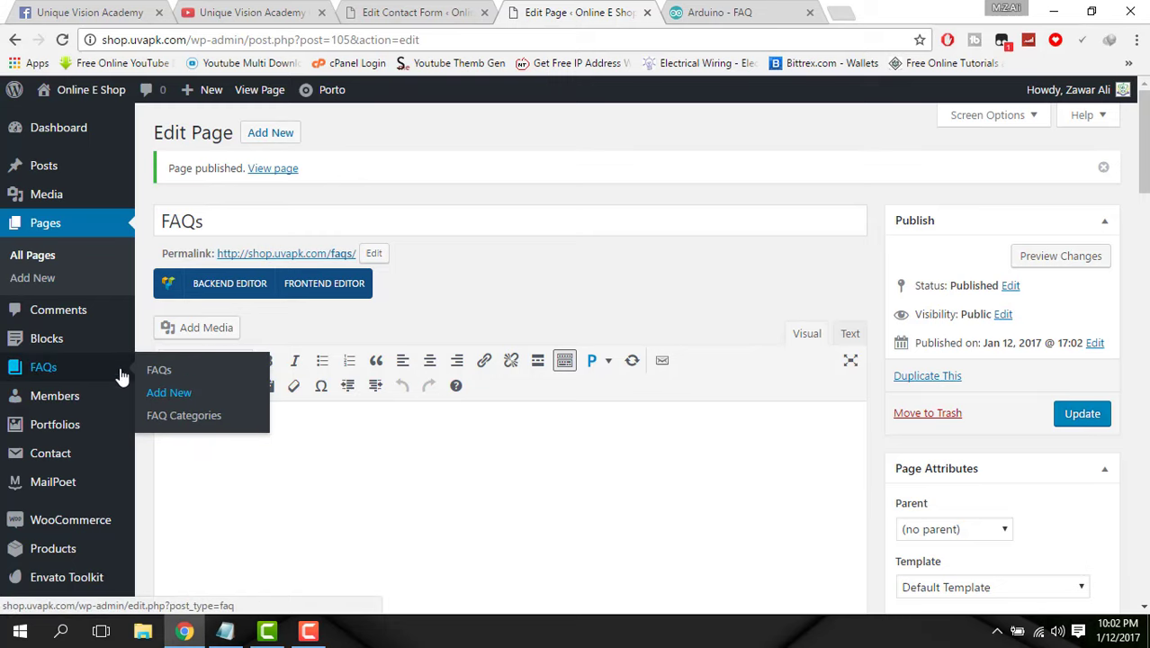
middle_click(182, 394)
drag(674, 13, 627, 7)
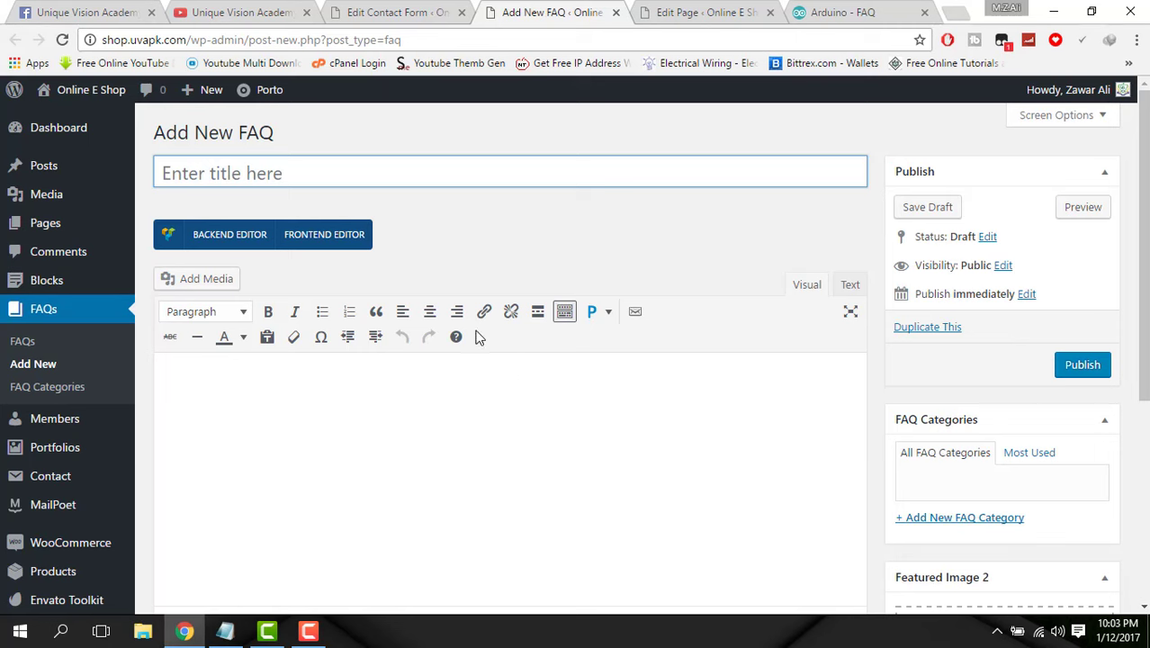
scroll(358, 216, down, 2)
scroll(442, 239, up, 2)
- Return to the Arduino FAQ page and bring up the start of its question list
click(816, 11)
scroll(530, 339, up, 15)
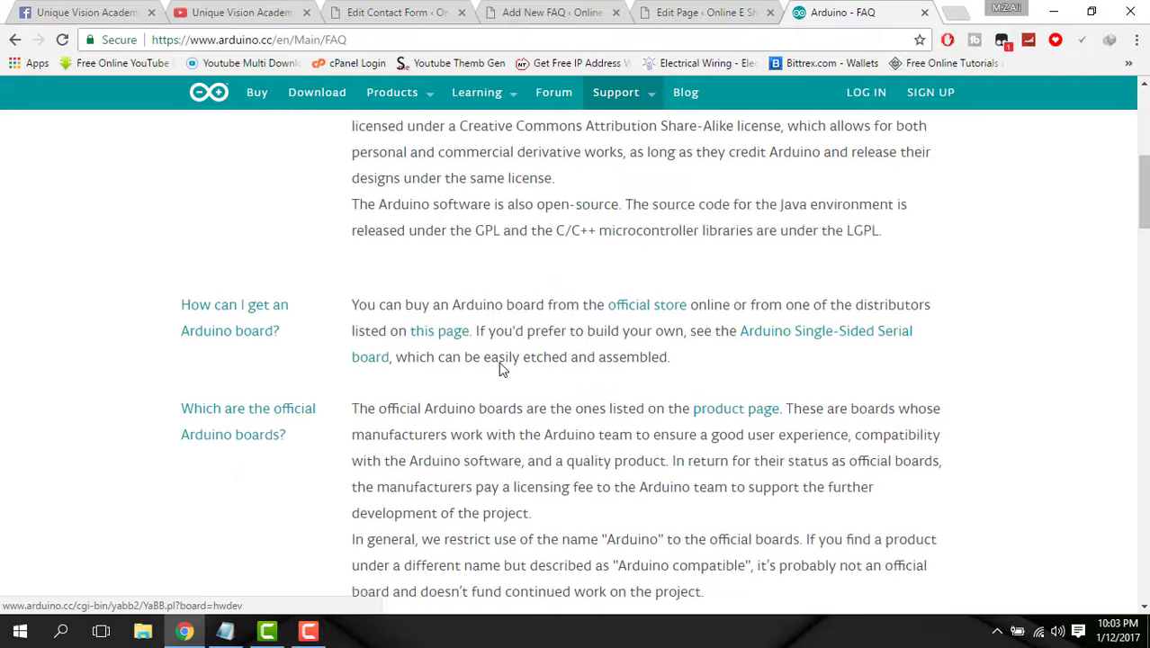
scroll(502, 370, down, 1)
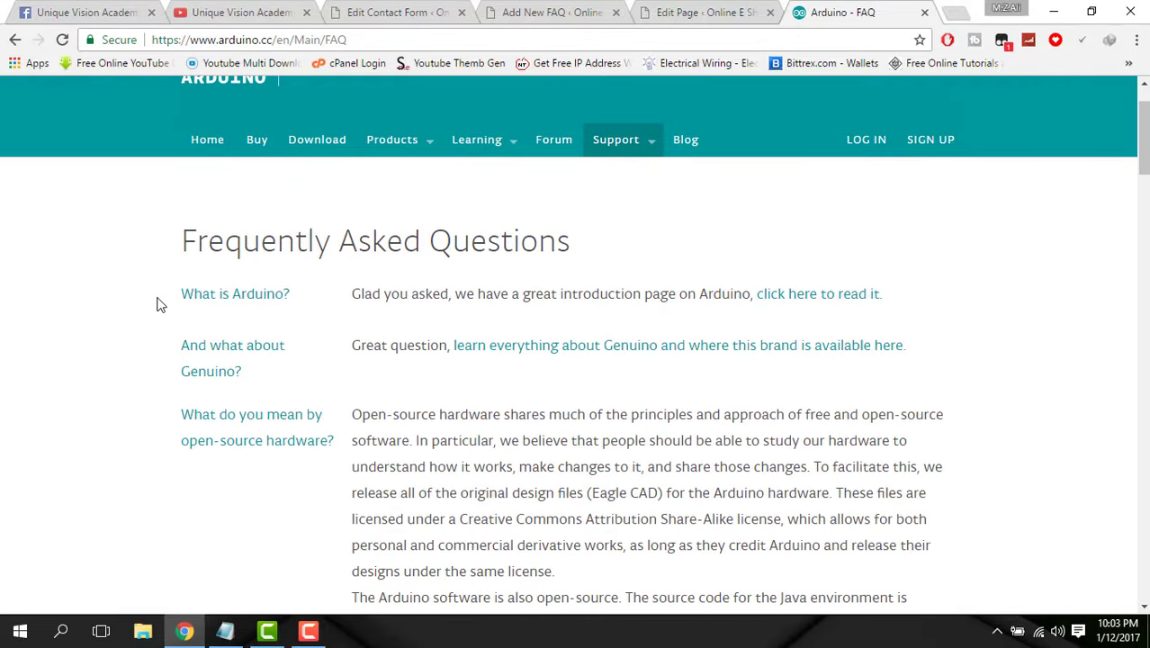
mouse_move(159, 300)
mouse_down()
mouse_move(244, 295)
mouse_move(149, 280)
mouse_up()
right_click(147, 272)
click(225, 374)
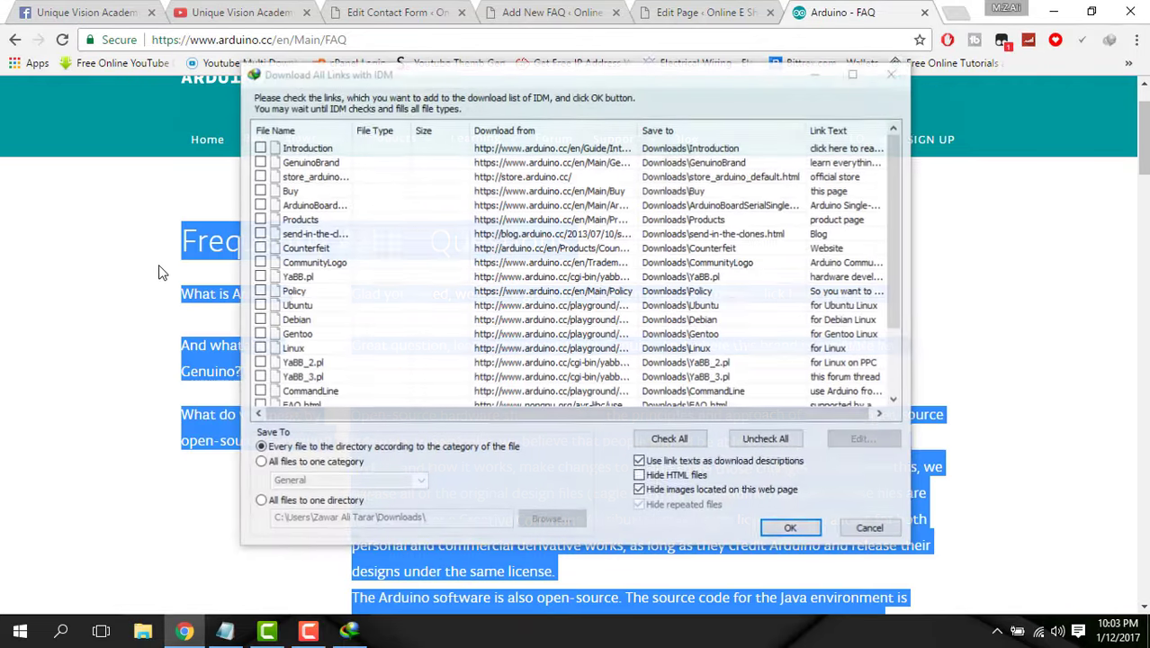
click(869, 530)
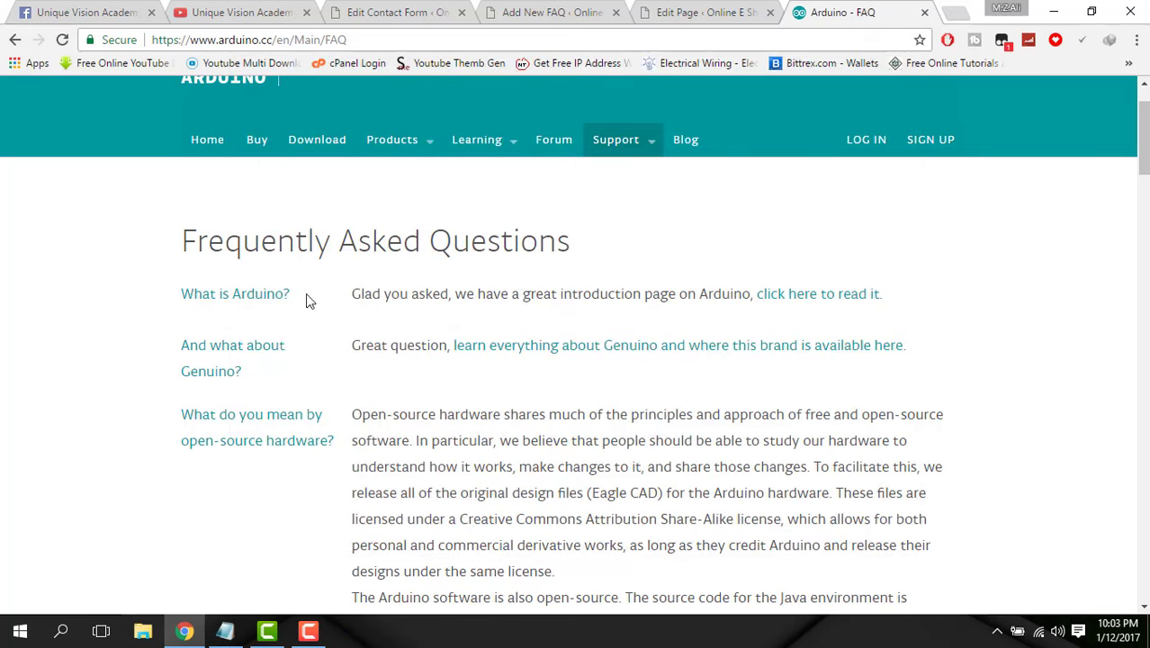
- Copy the question "What is Arduino?" from the Arduino FAQ page into the title of the new FAQ
drag(307, 300, 183, 288)
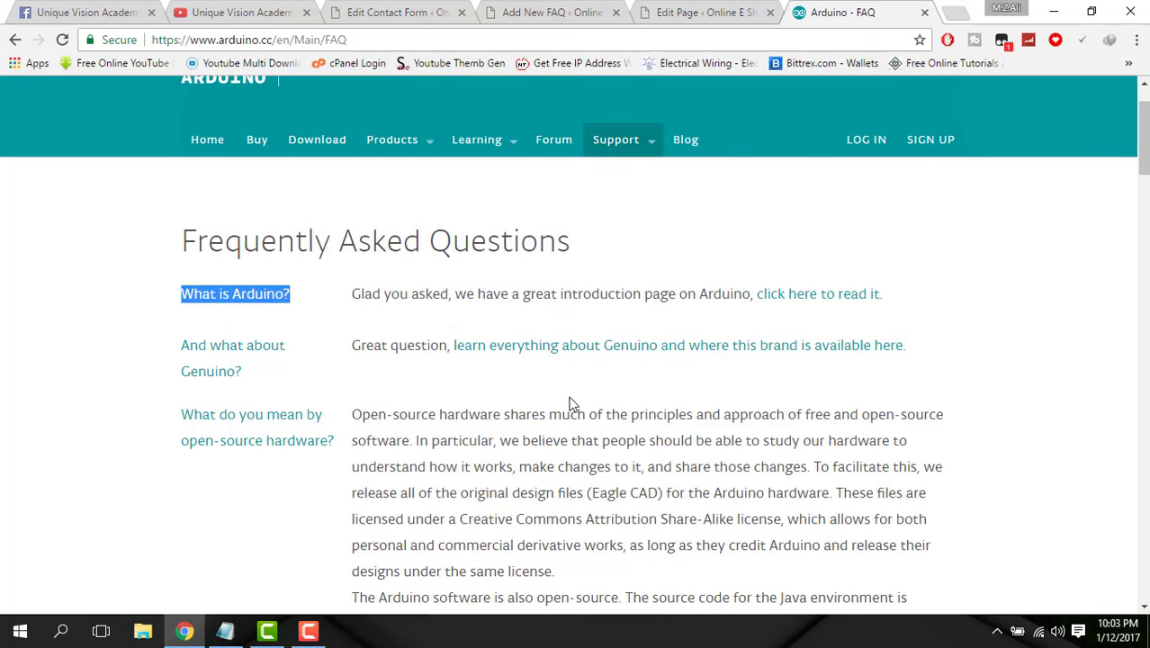
click(581, 11)
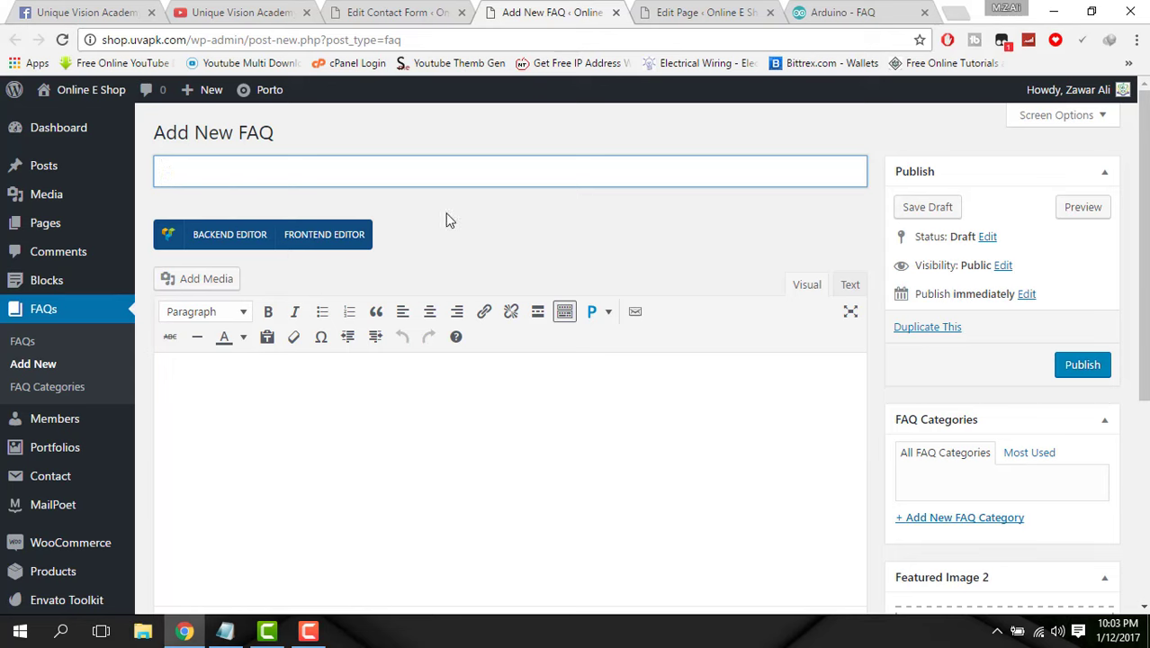
key(ctrl+v)
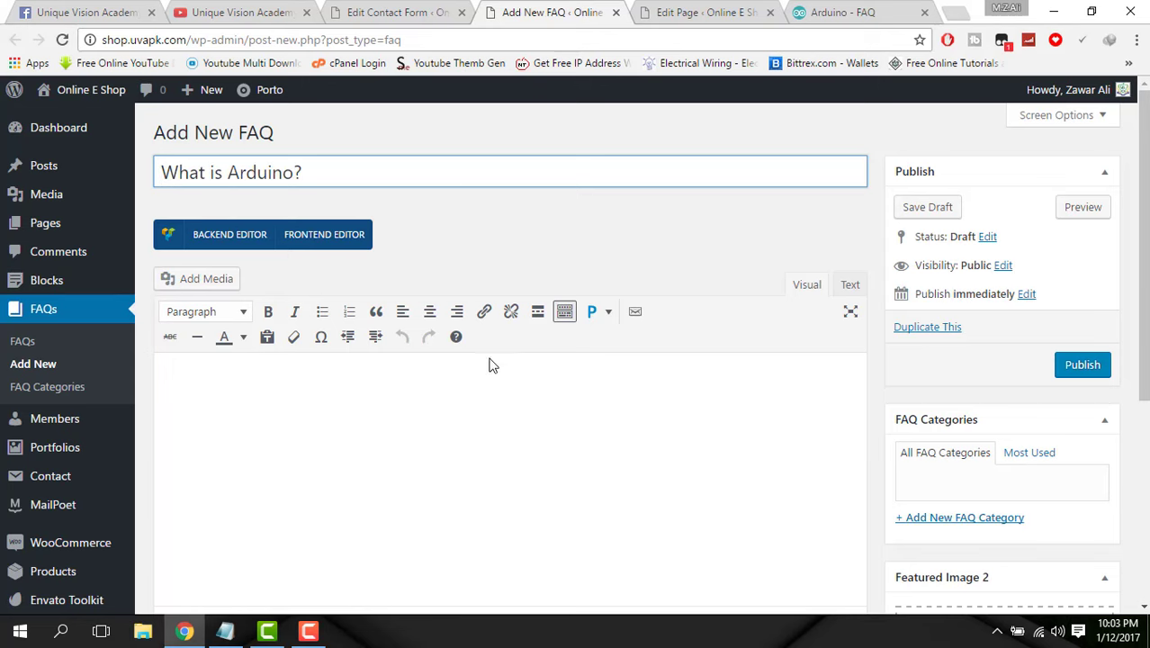
- Copy the answer to "What is Arduino?" from the Arduino FAQ page into the new FAQ's body
click(497, 396)
click(800, 9)
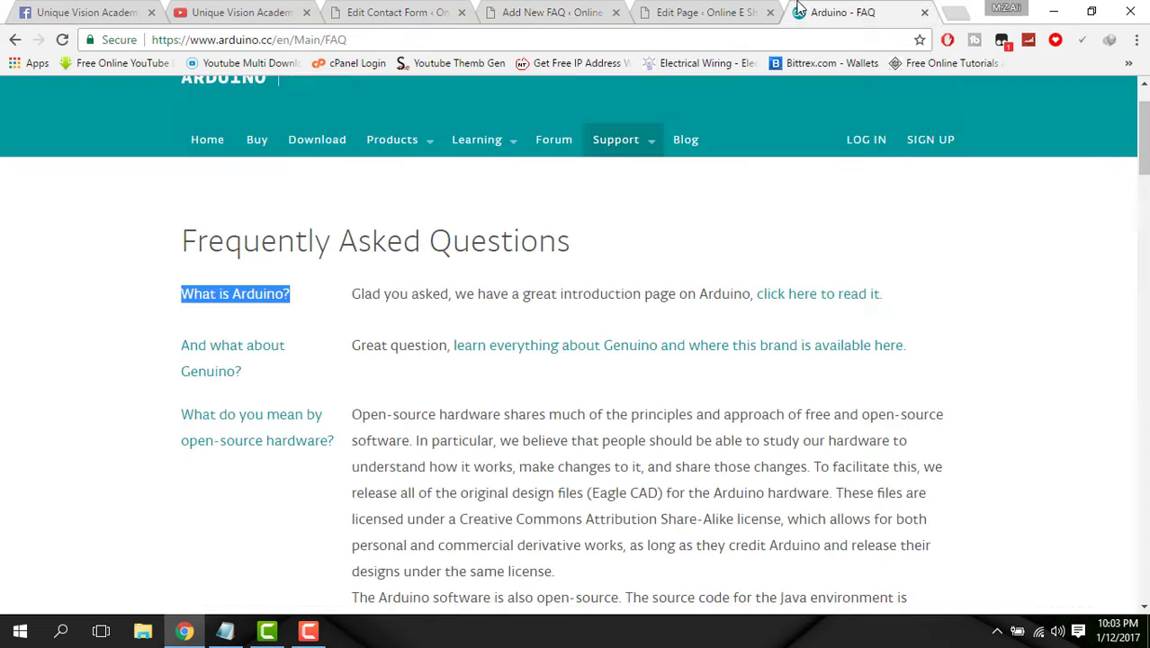
drag(353, 293, 886, 303)
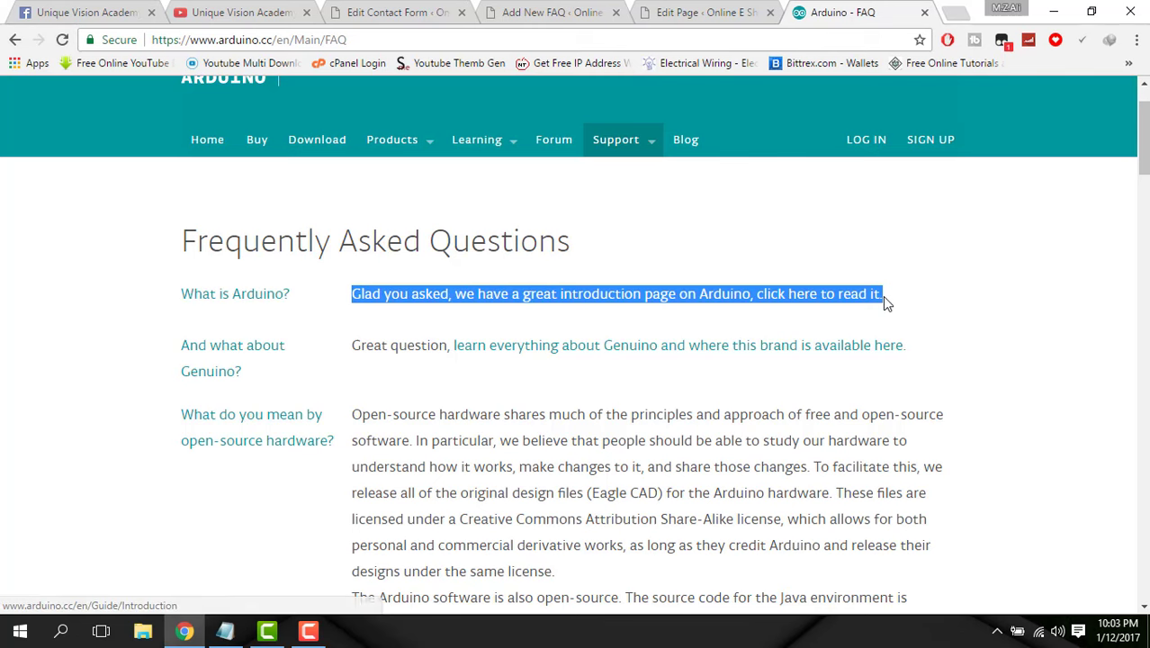
click(577, 9)
key(ctrl+v)
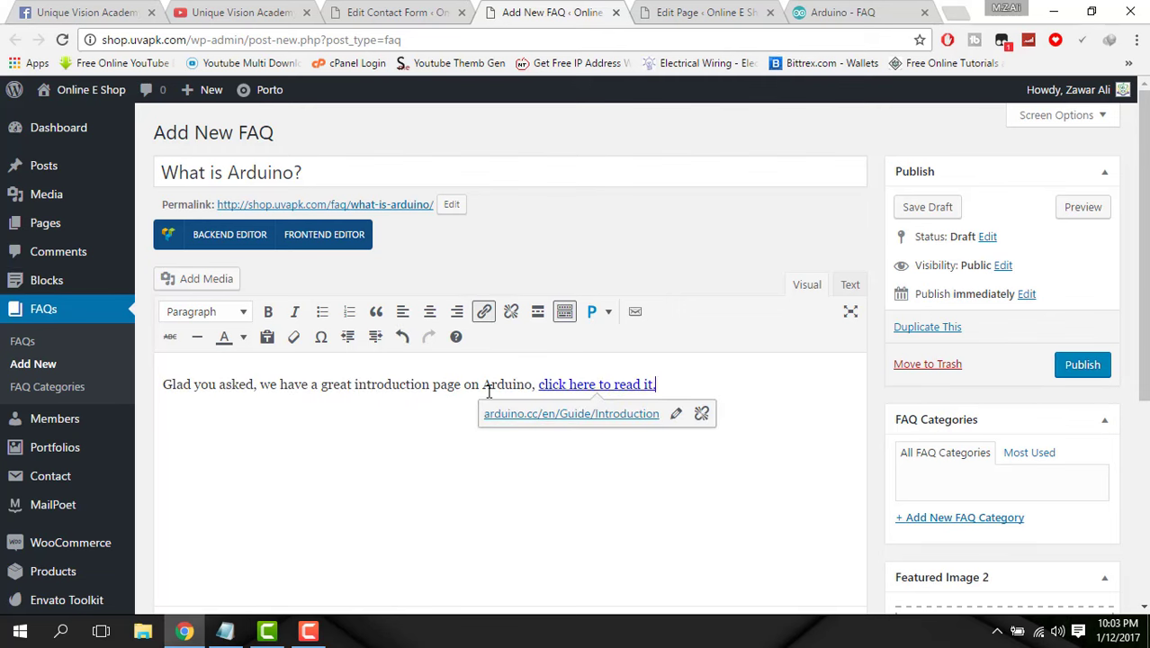
- Create the FAQ category "Test 1" for the "What is Arduino?" entry and publish the FAQ
scroll(690, 467, down, 4)
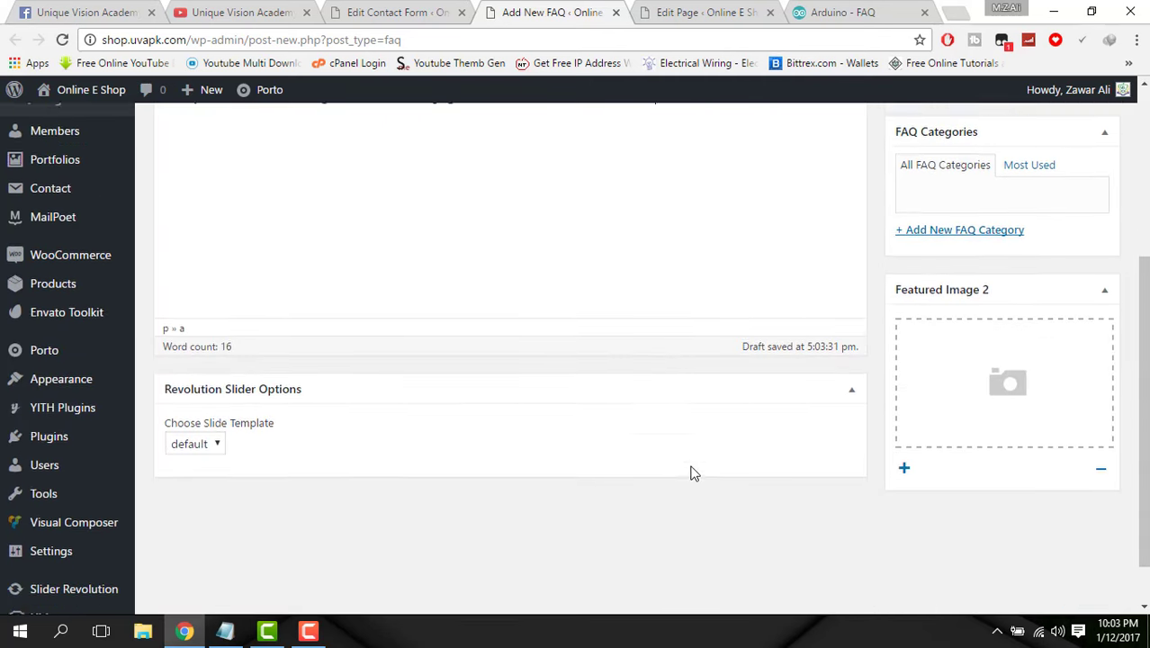
scroll(693, 472, up, 3)
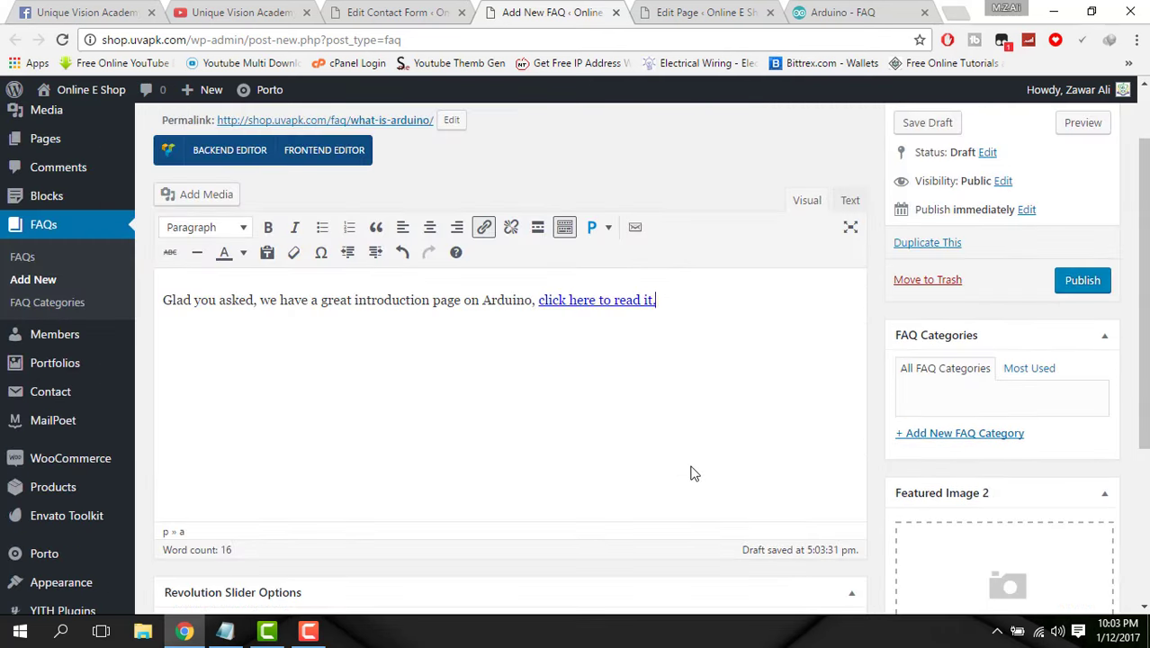
click(964, 436)
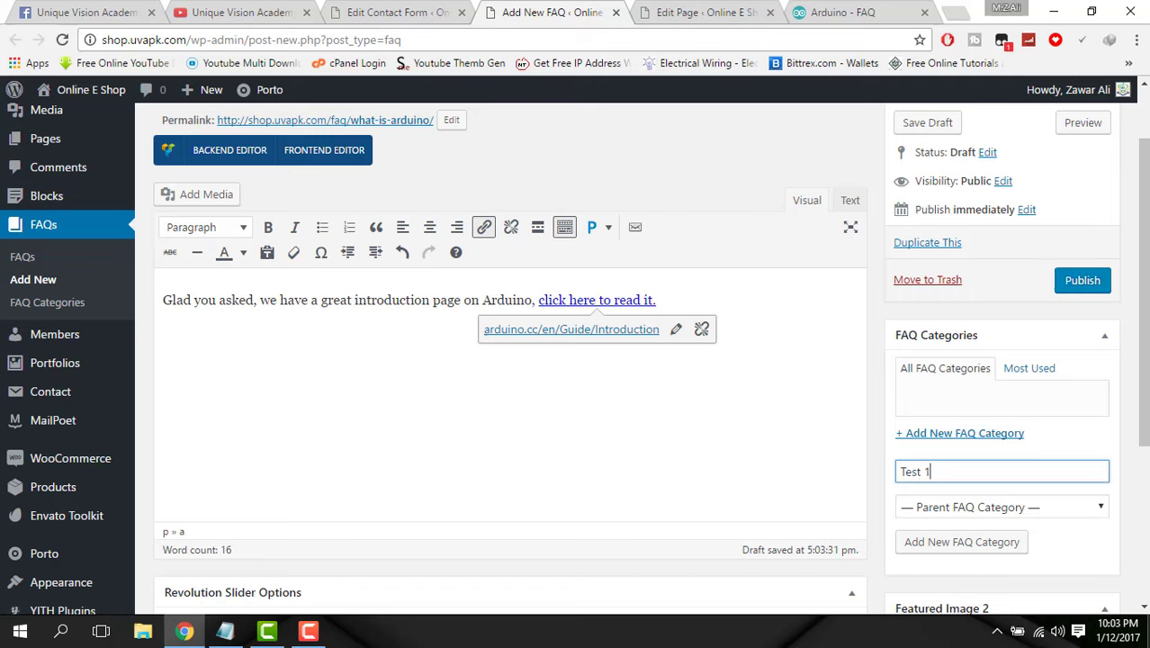
click(978, 544)
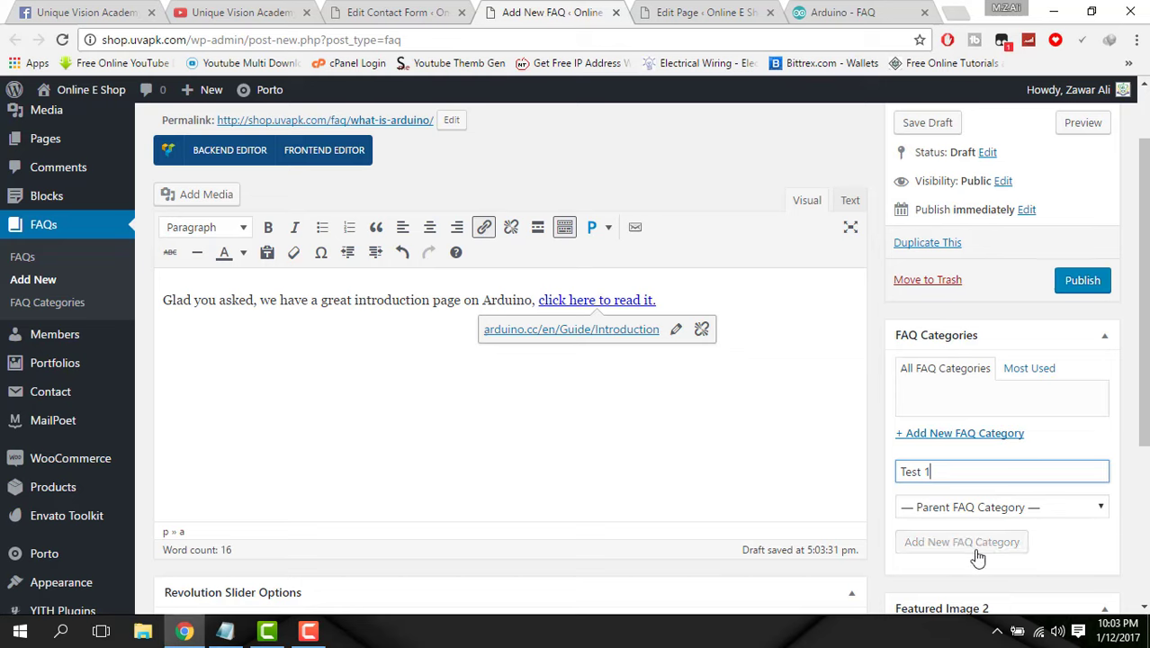
click(1068, 293)
- Copy the Arduino question "What do you mean by open-source hardware?" and use it as the title of another new FAQ
click(870, 9)
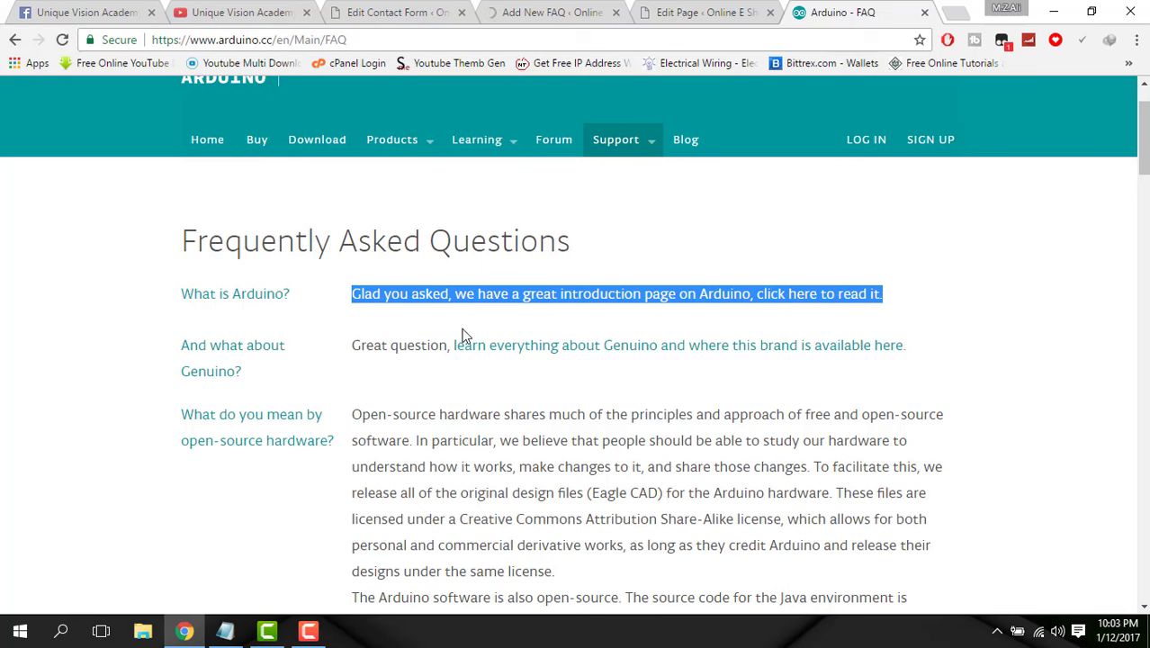
click(172, 413)
drag(910, 601, 254, 415)
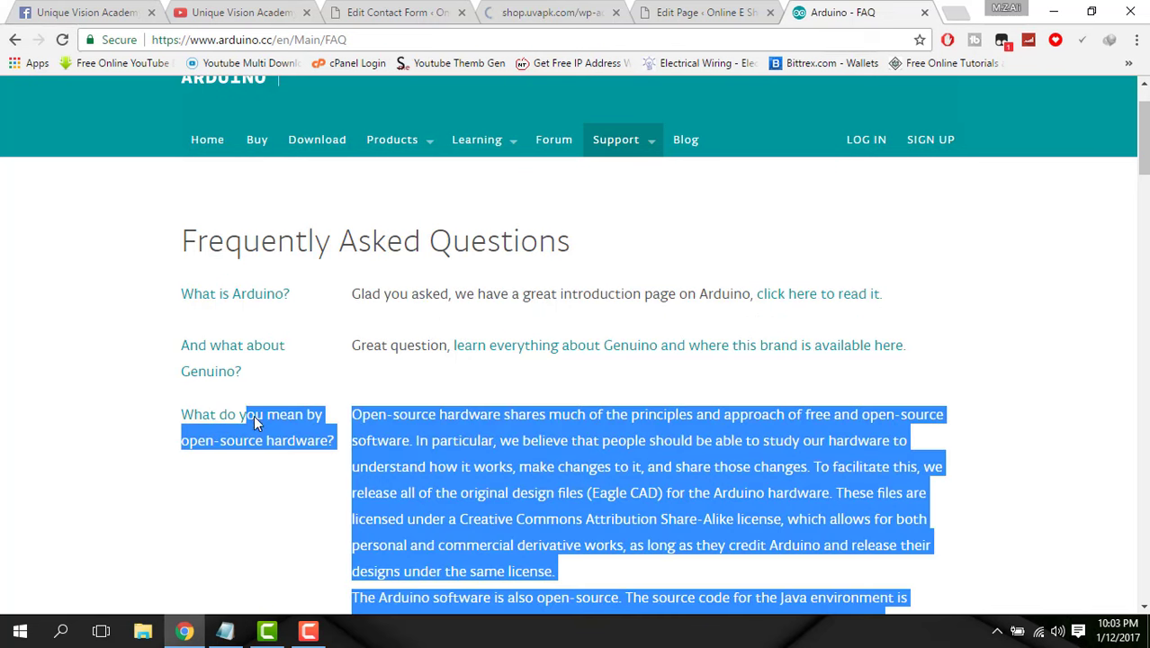
click(203, 485)
drag(338, 447, 188, 425)
key(ctrl+c)
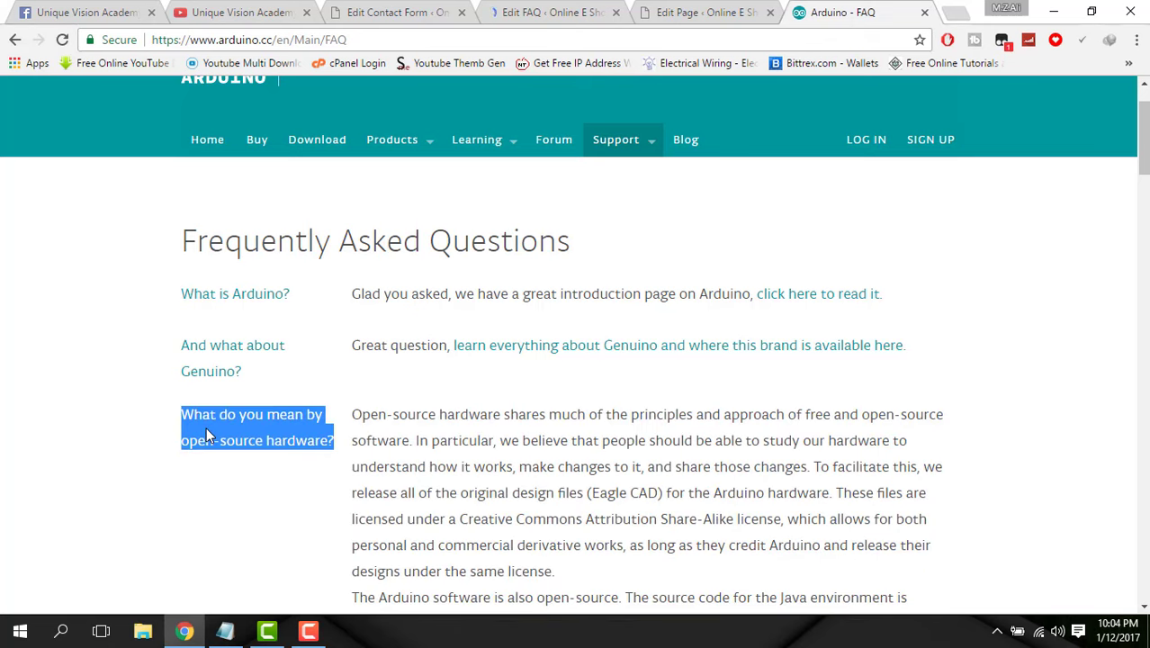
click(545, 13)
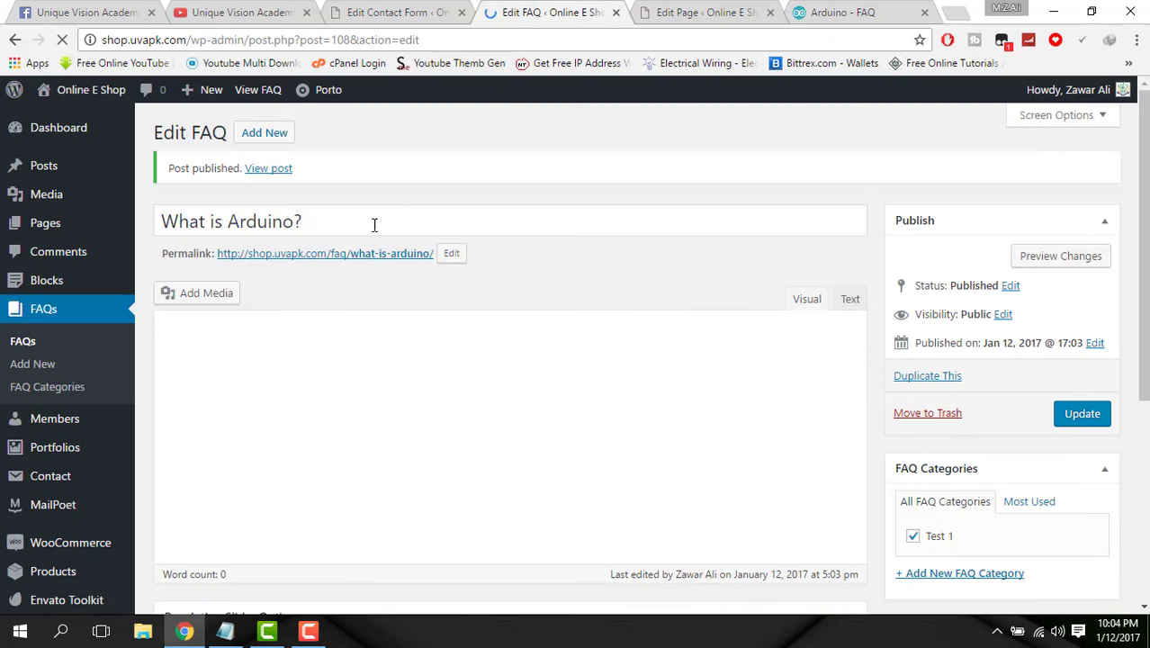
click(275, 142)
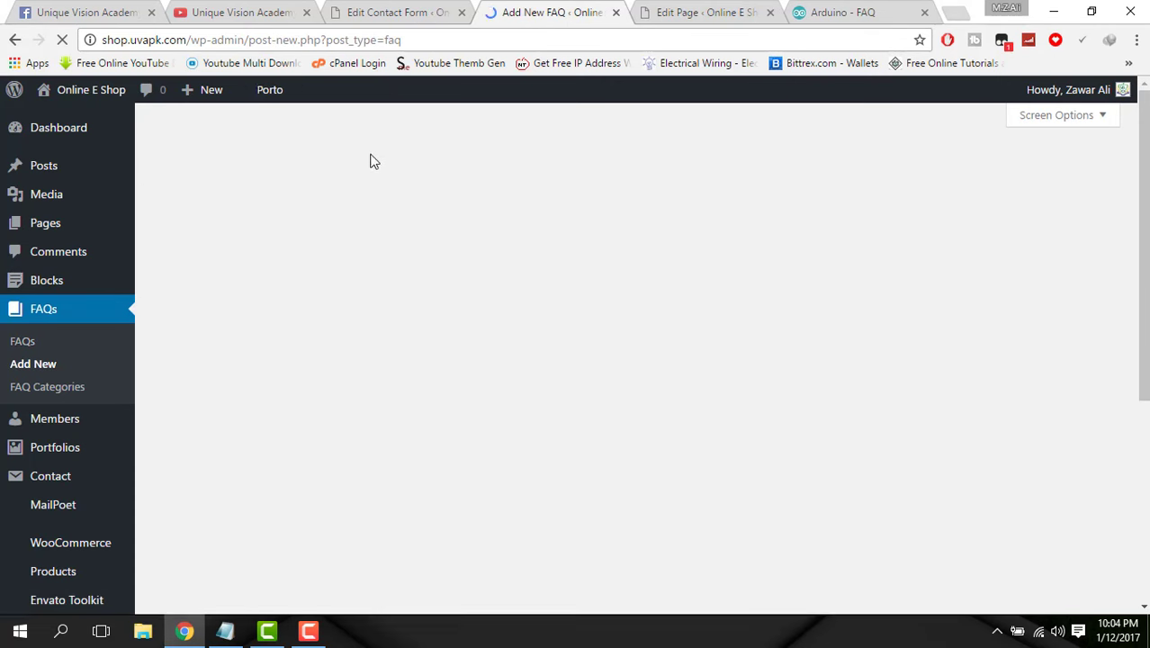
key(ctrl+v)
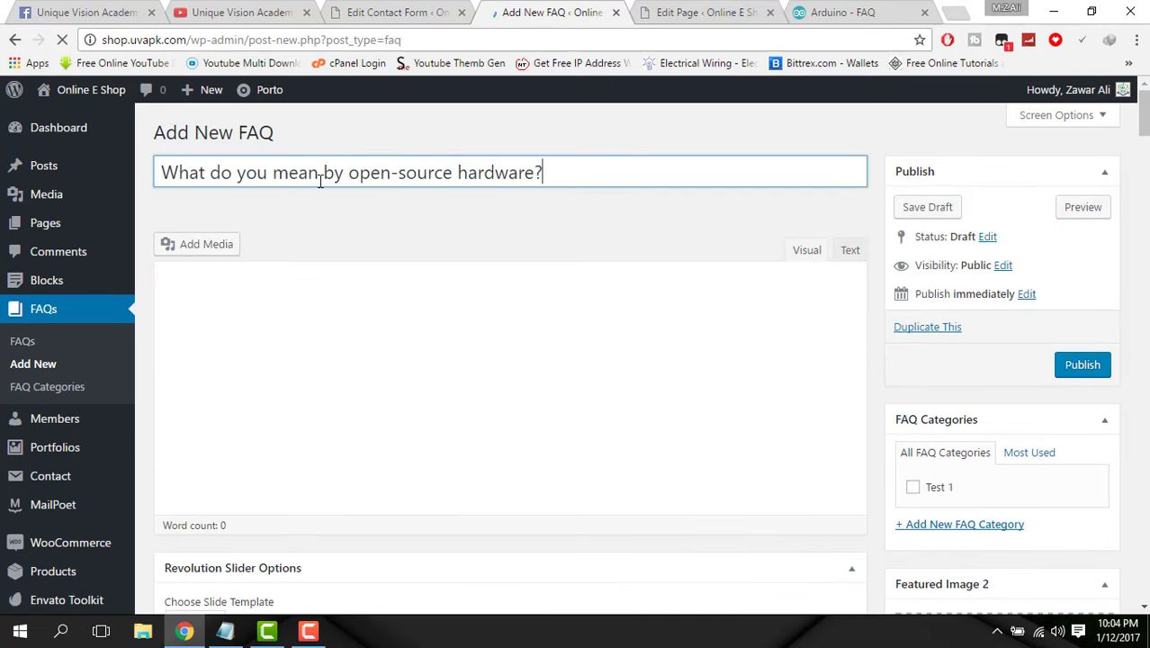
- Copy the full two-paragraph answer about open-source hardware from the Arduino FAQ page
click(833, 12)
scroll(586, 348, down, 1)
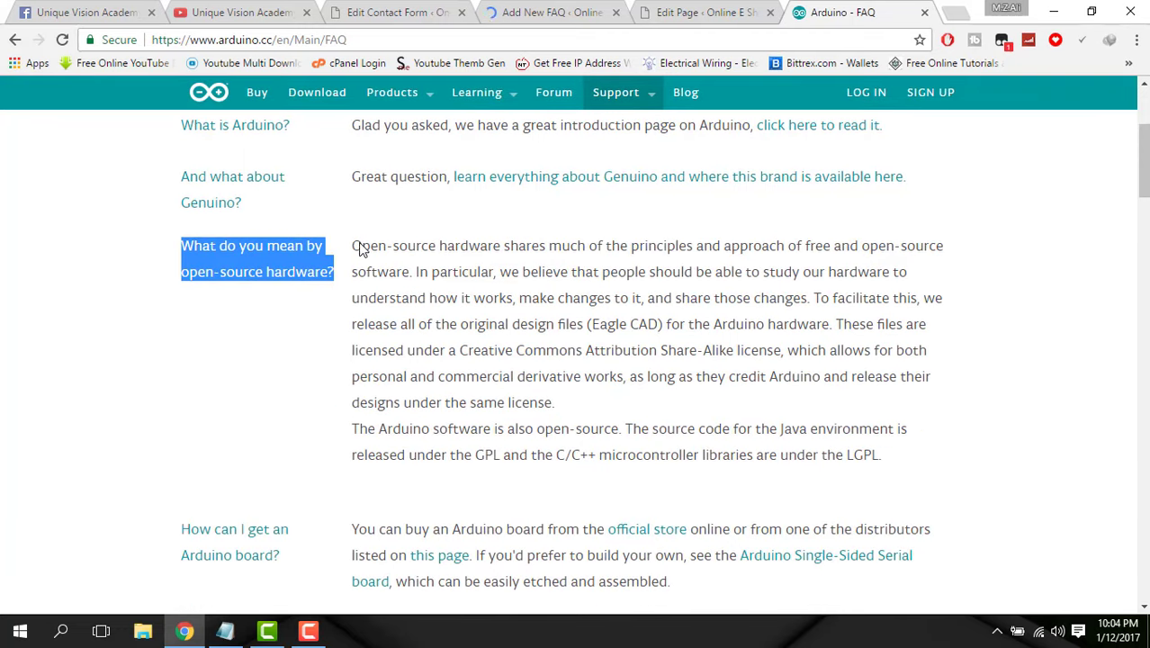
drag(354, 246, 905, 454)
key(ctrl+c)
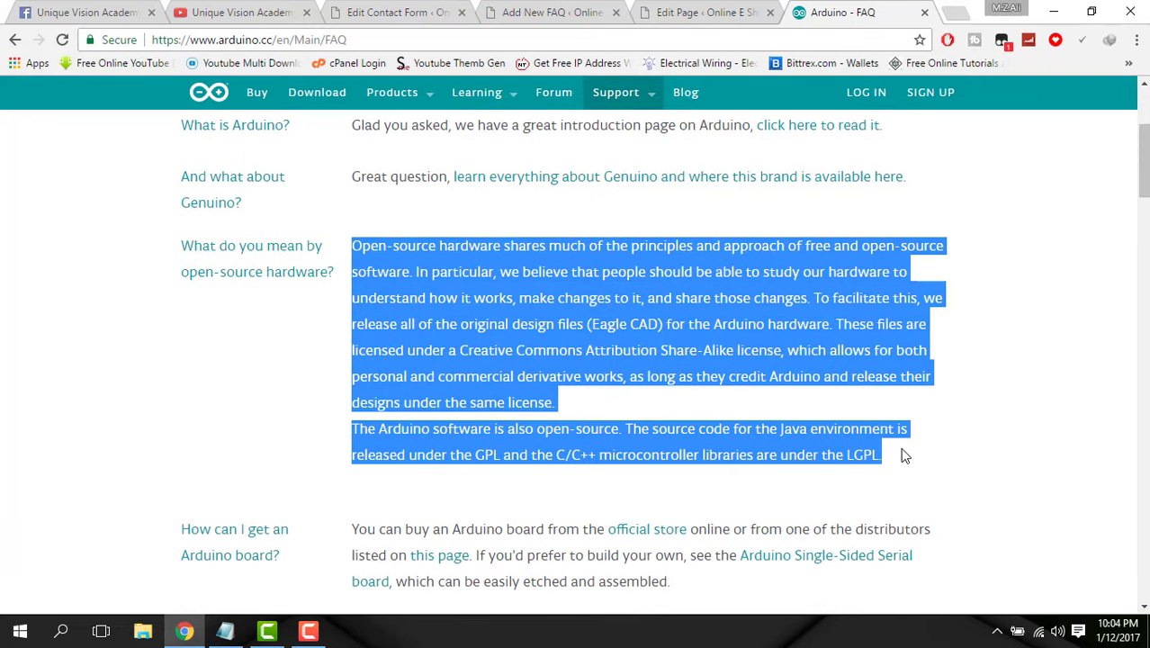
- Paste the open-source hardware answer into the body of the FAQs page and update the page
click(702, 13)
key(ctrl+v)
middle_click(510, 432)
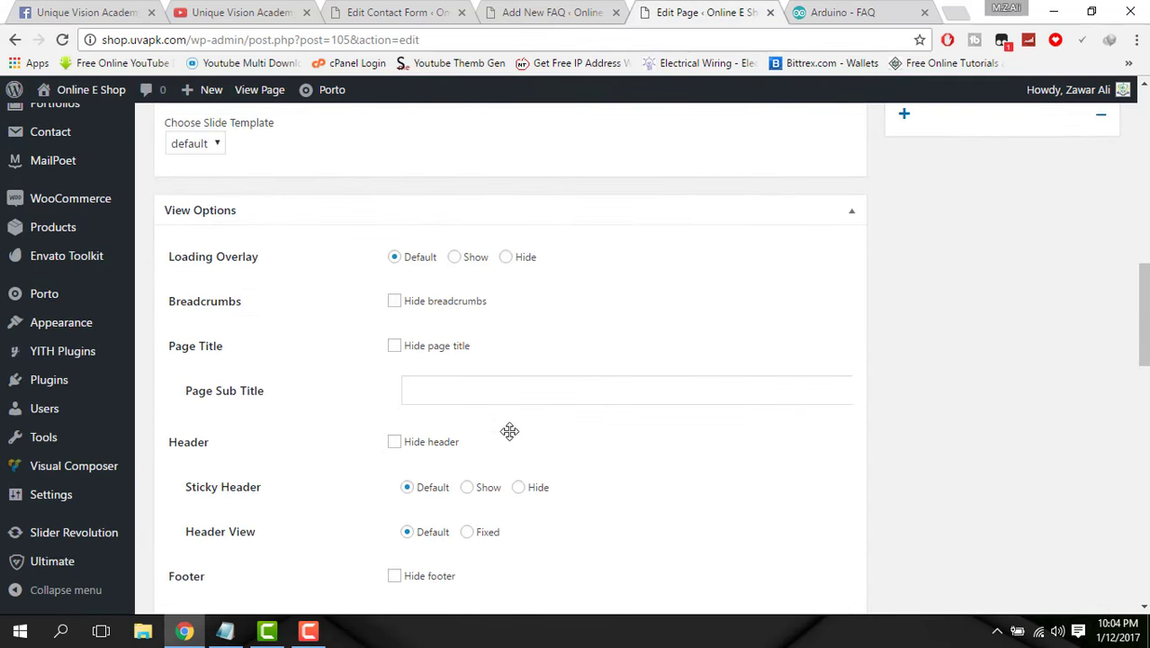
scroll(947, 410, up, 15)
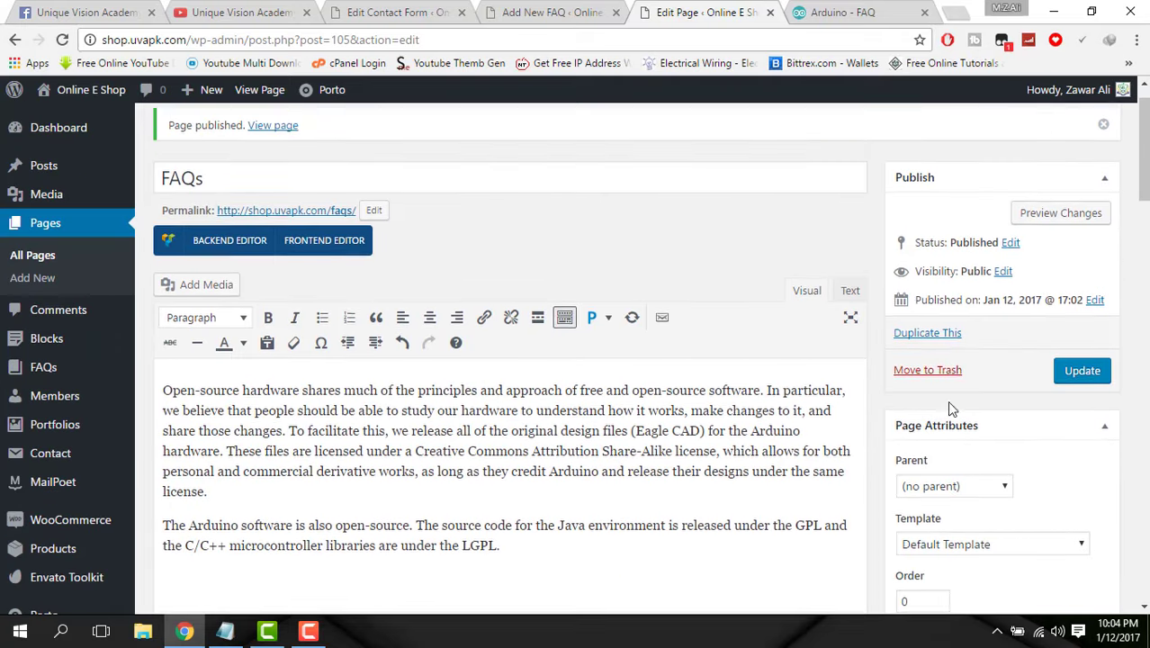
click(1080, 416)
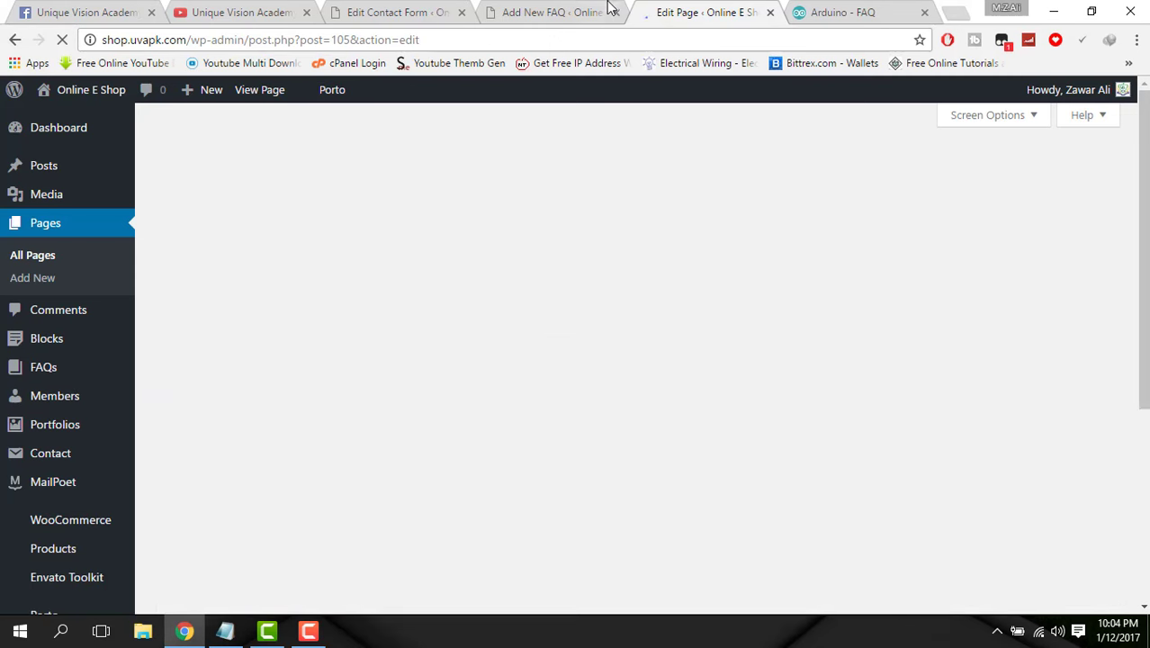
- Paste the copied answer into the body of the new "What do you mean by open-source hardware?" FAQ
click(551, 12)
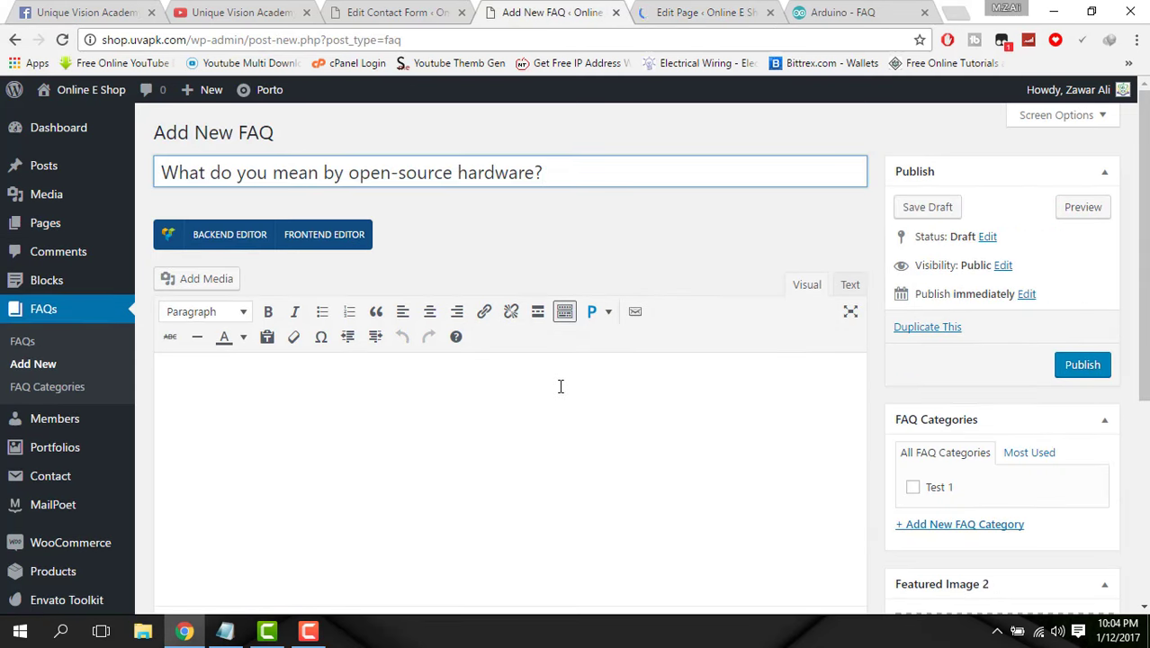
click(579, 410)
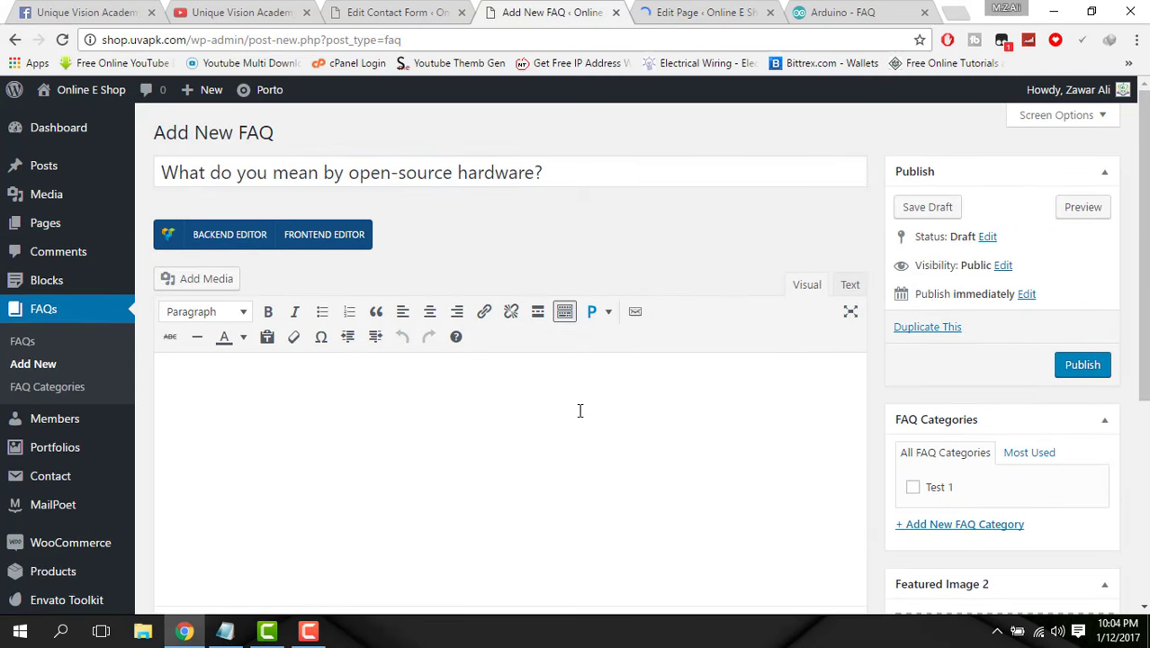
key(ctrl+v)
- Remove the misplaced open-source hardware answer from the body of the FAQs page
key(ctrl+Tab)
scroll(630, 406, down, 3)
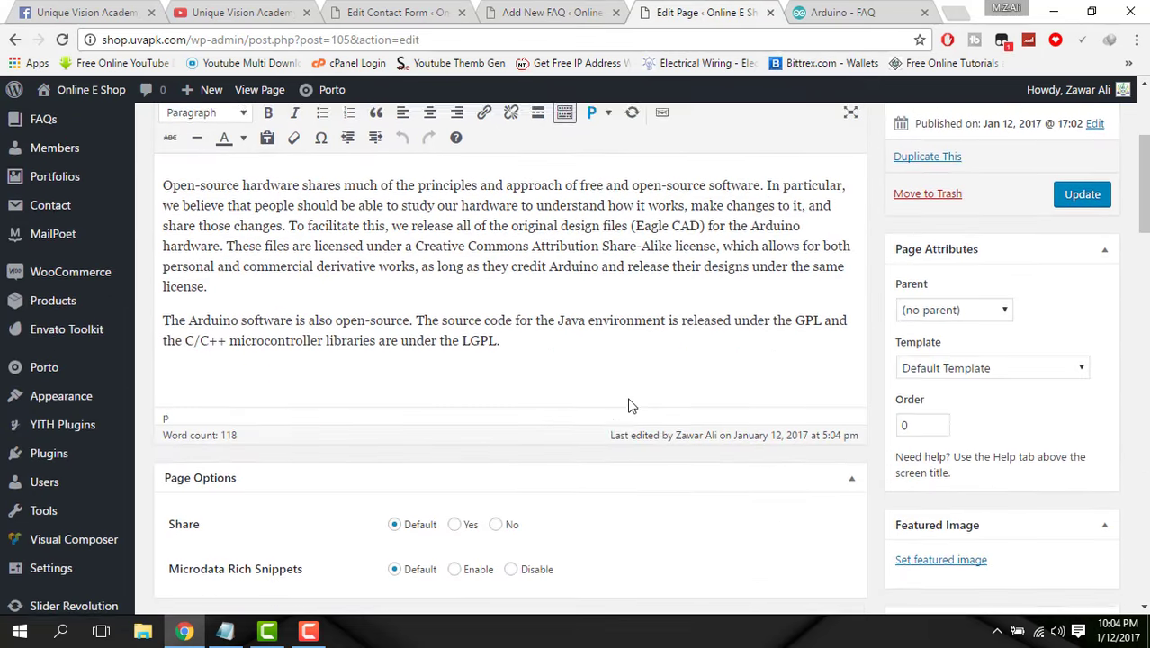
drag(586, 357, 162, 180)
mouse_move(42, 131)
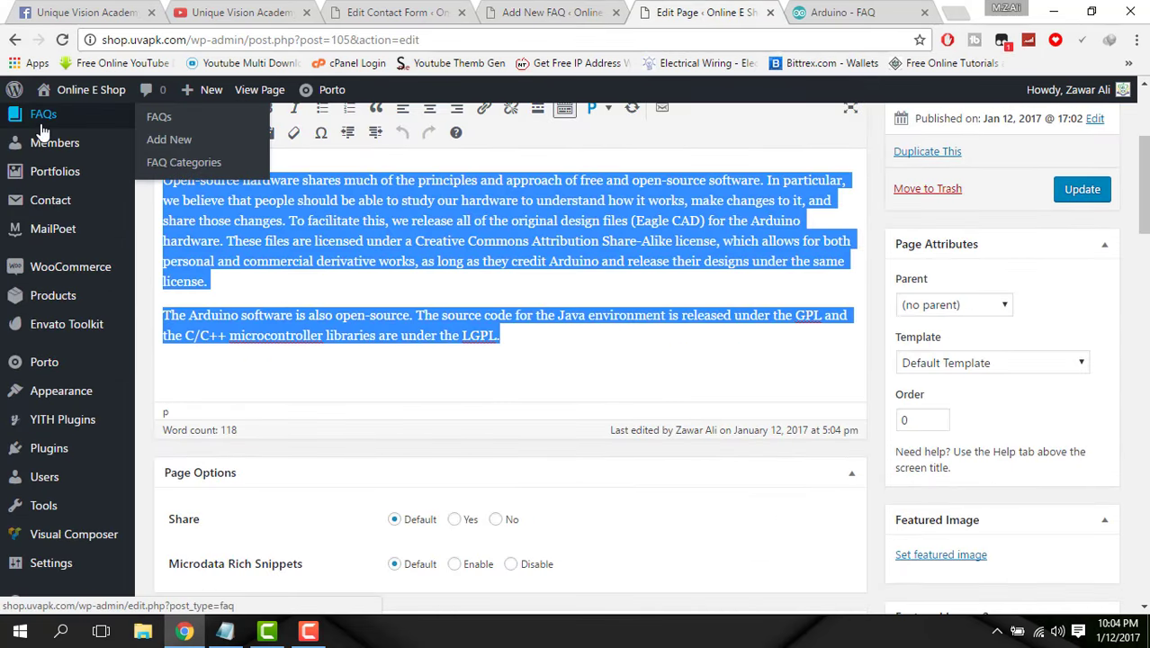
key(ctrl+x)
- Create the FAQ category "Test 2" for the open-source hardware entry and publish the FAQ
click(550, 11)
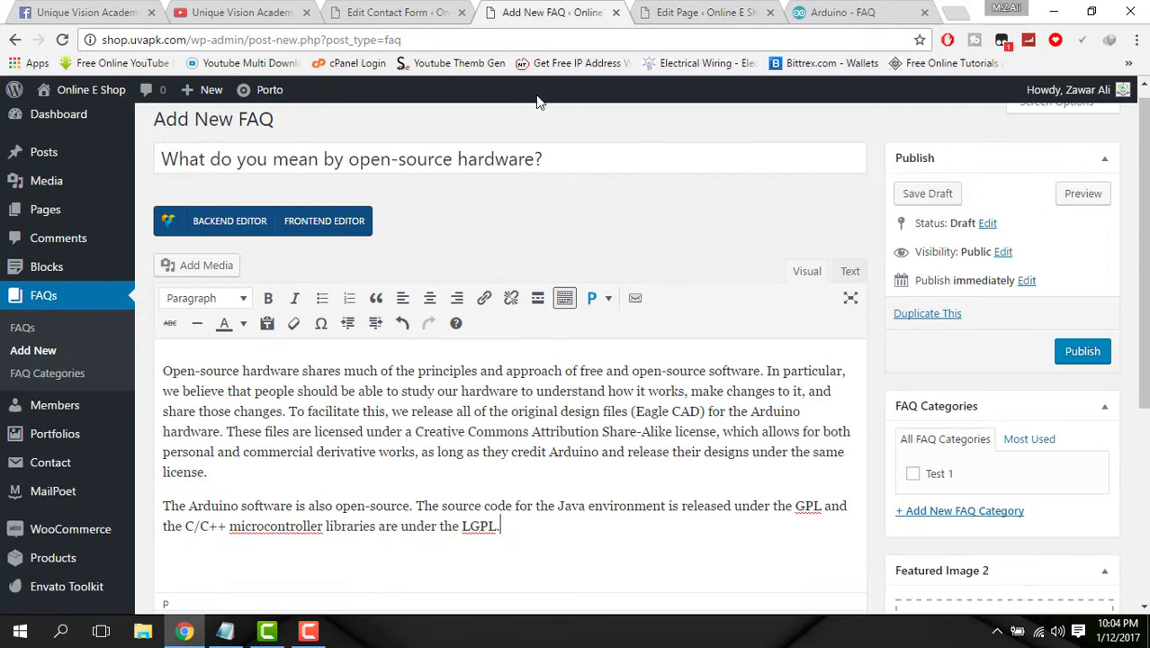
scroll(765, 315, down, 1)
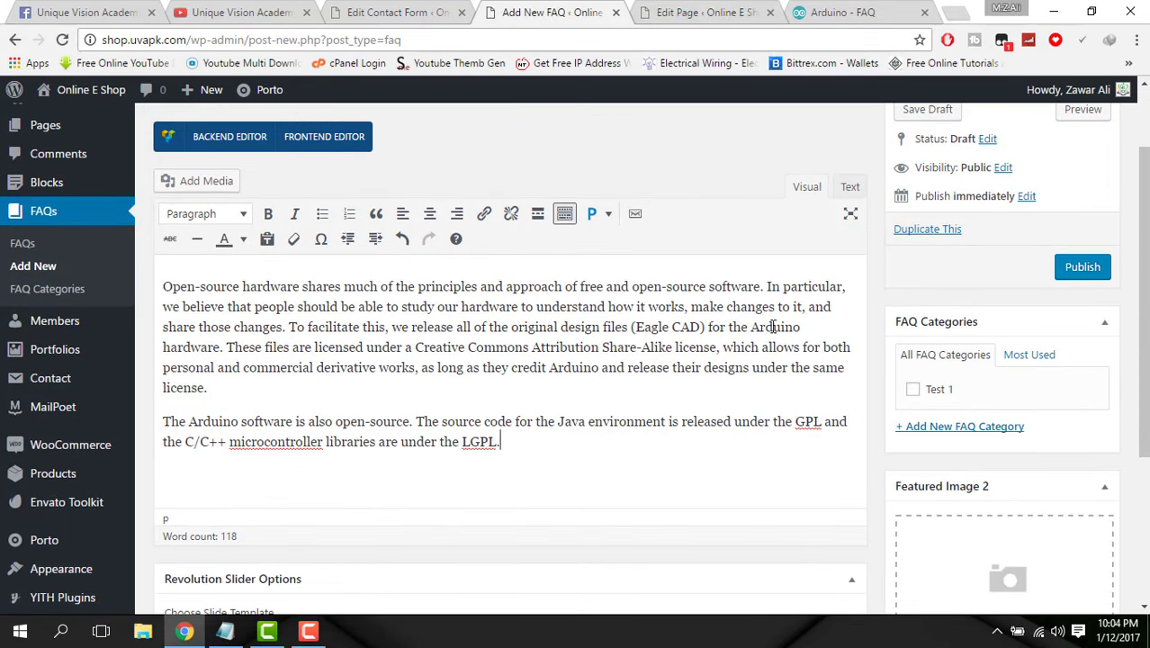
click(947, 429)
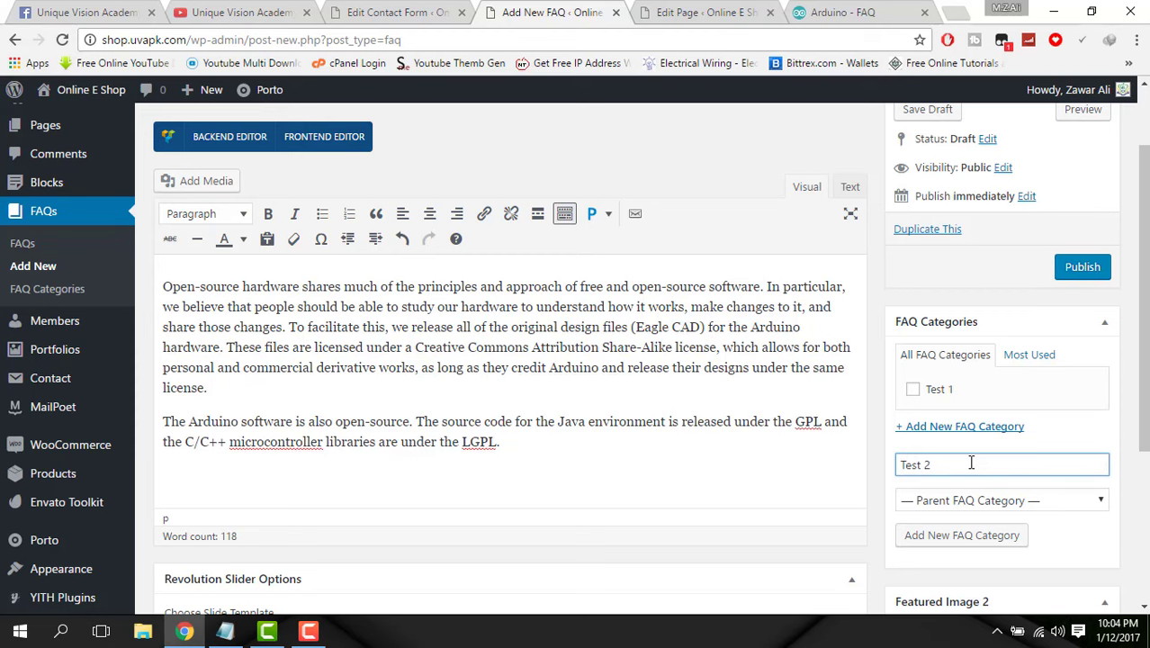
scroll(306, 256, up, 2)
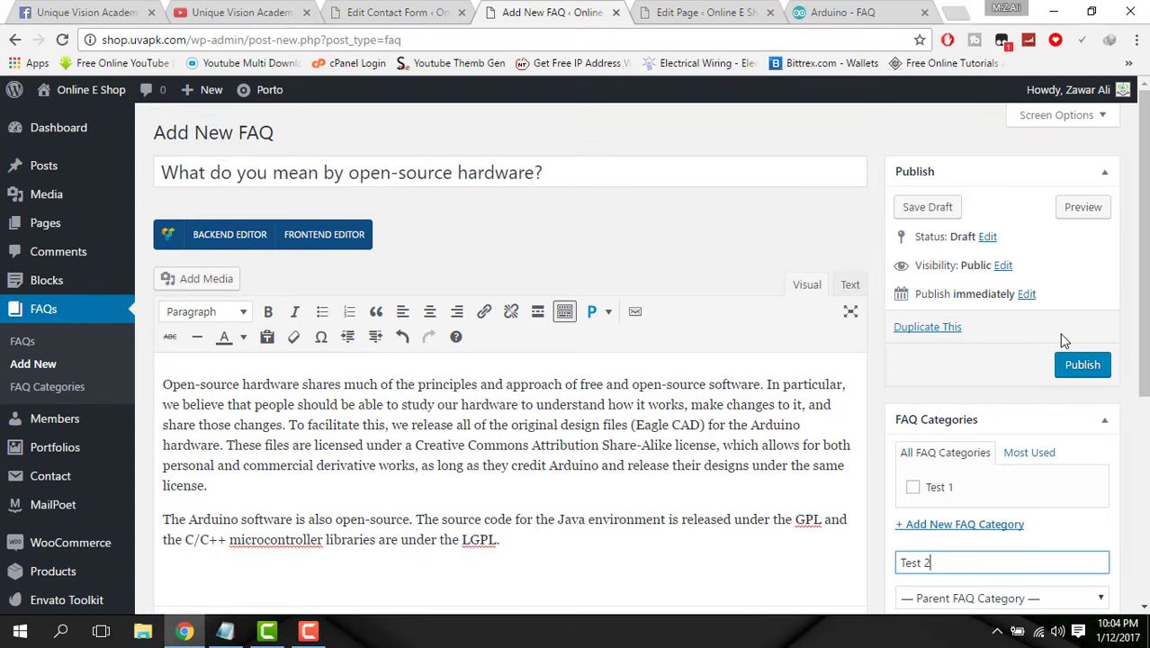
scroll(1070, 423, down, 3)
scroll(1070, 428, down, 1)
click(1010, 466)
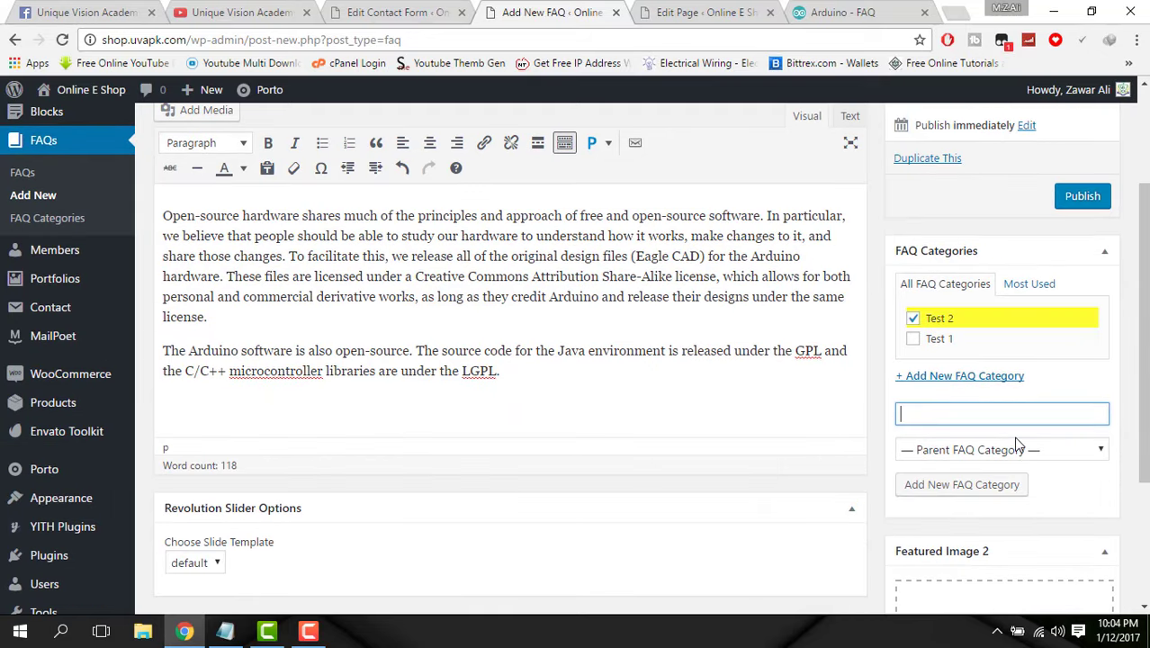
click(1083, 196)
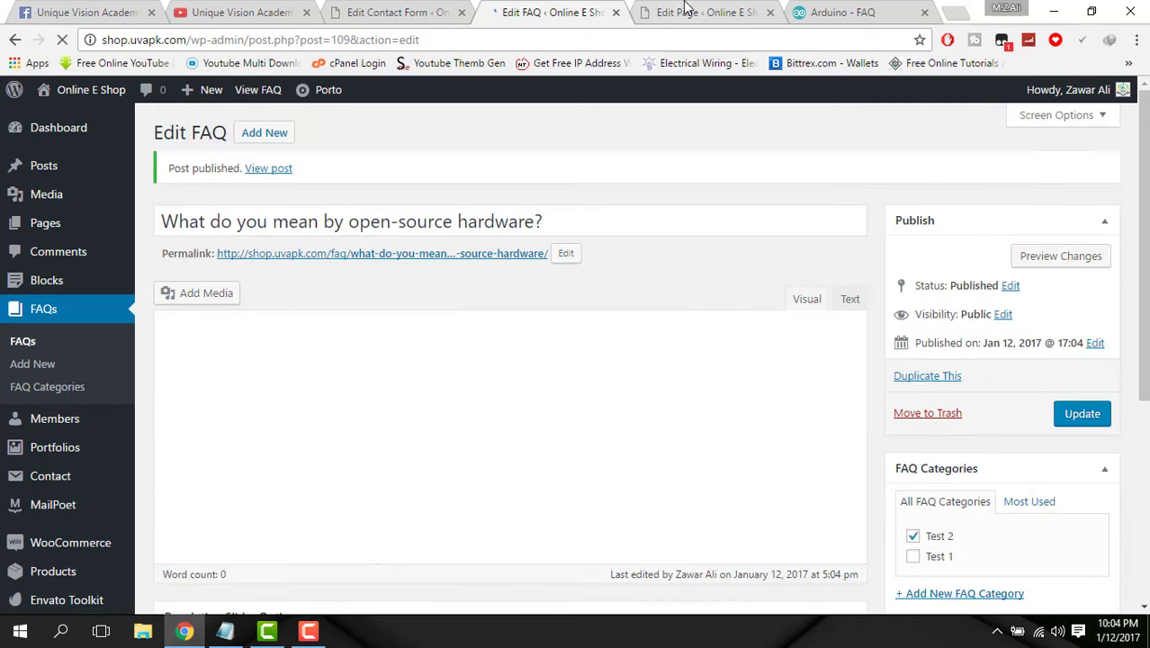
- Switch the FAQs page to the Visual Composer backend editor and add a Porto FAQs element found by searching for "porto fa"
click(688, 11)
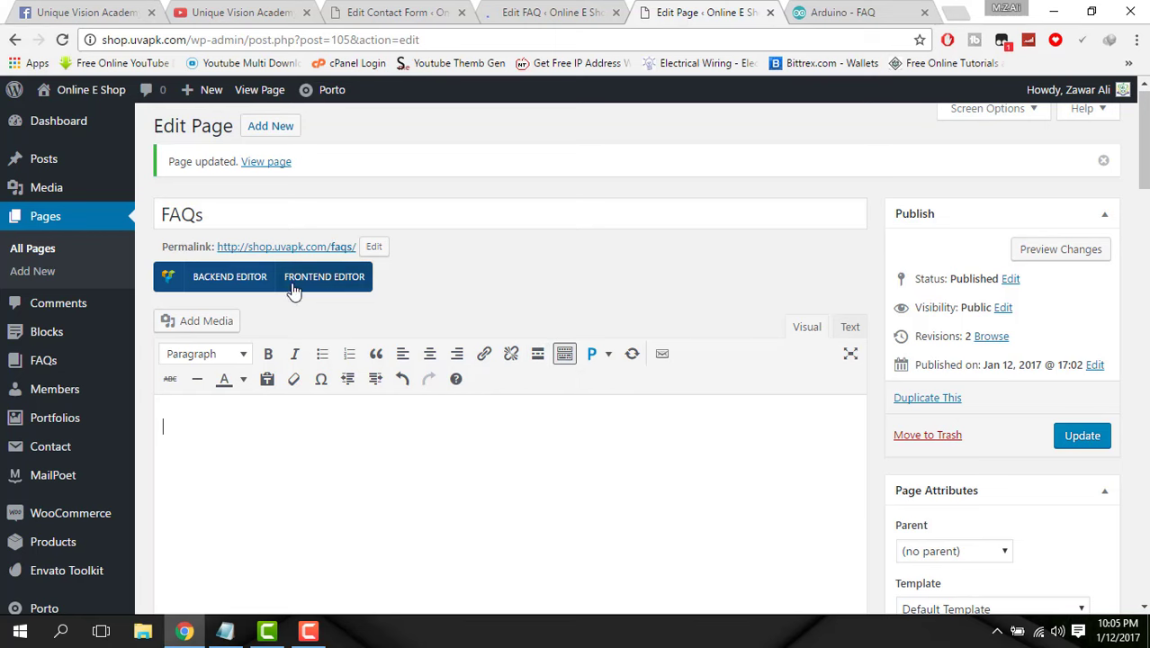
click(211, 280)
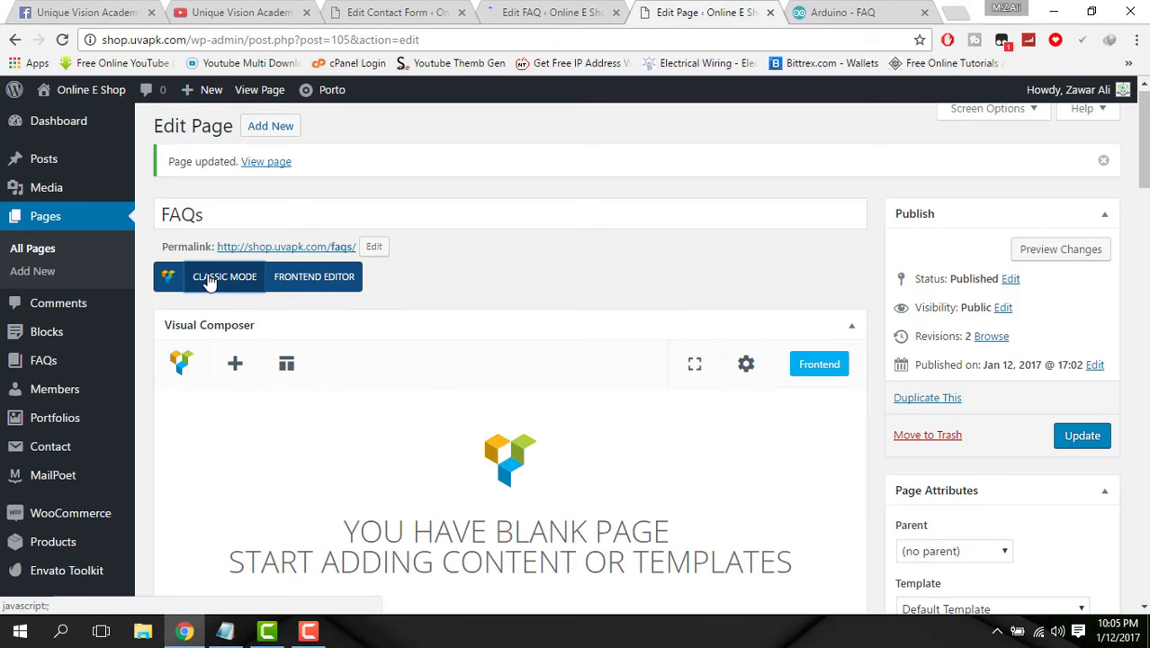
click(233, 364)
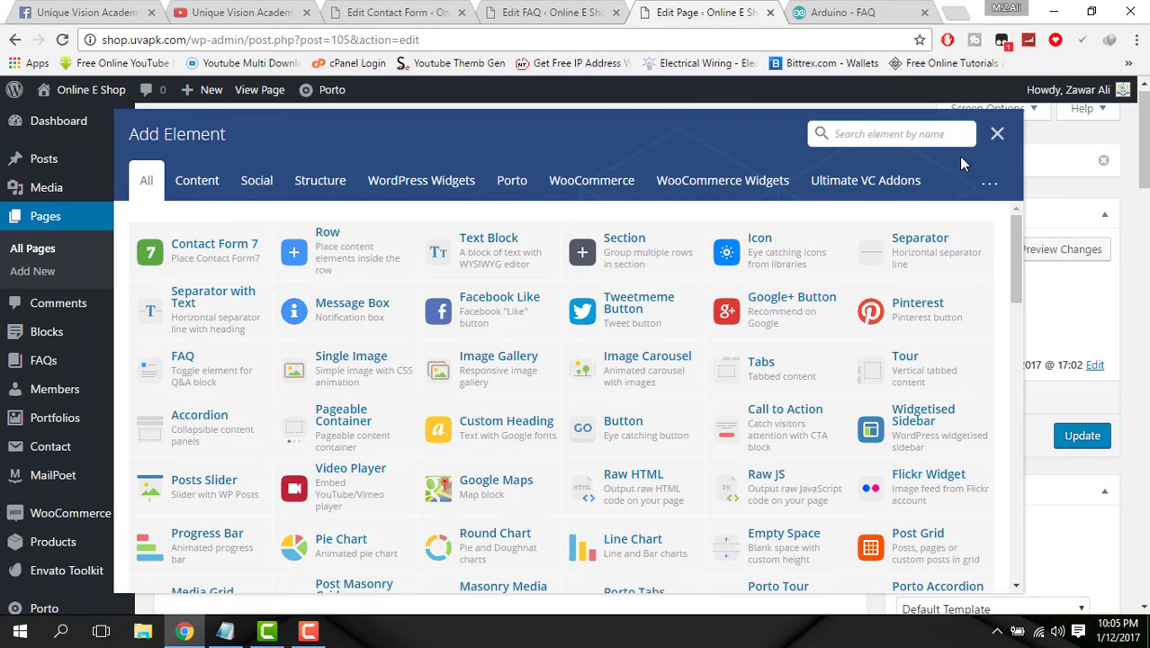
text(pro)
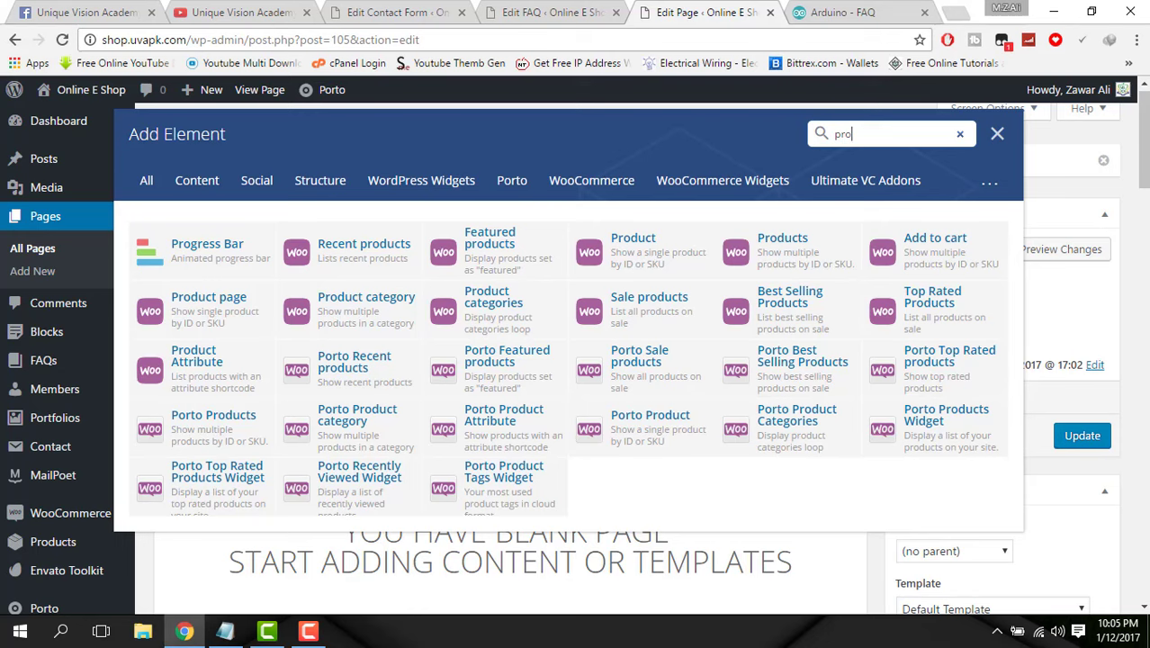
key(BackSpace)
key(BackSpace)
text(ort)
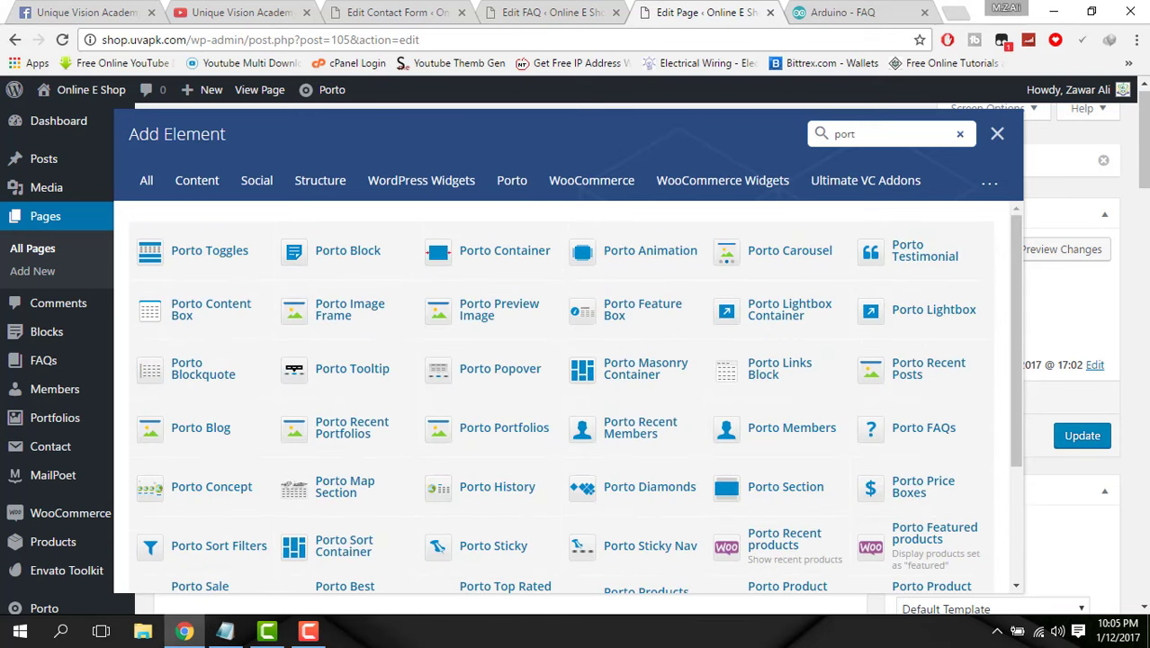
text(o fa)
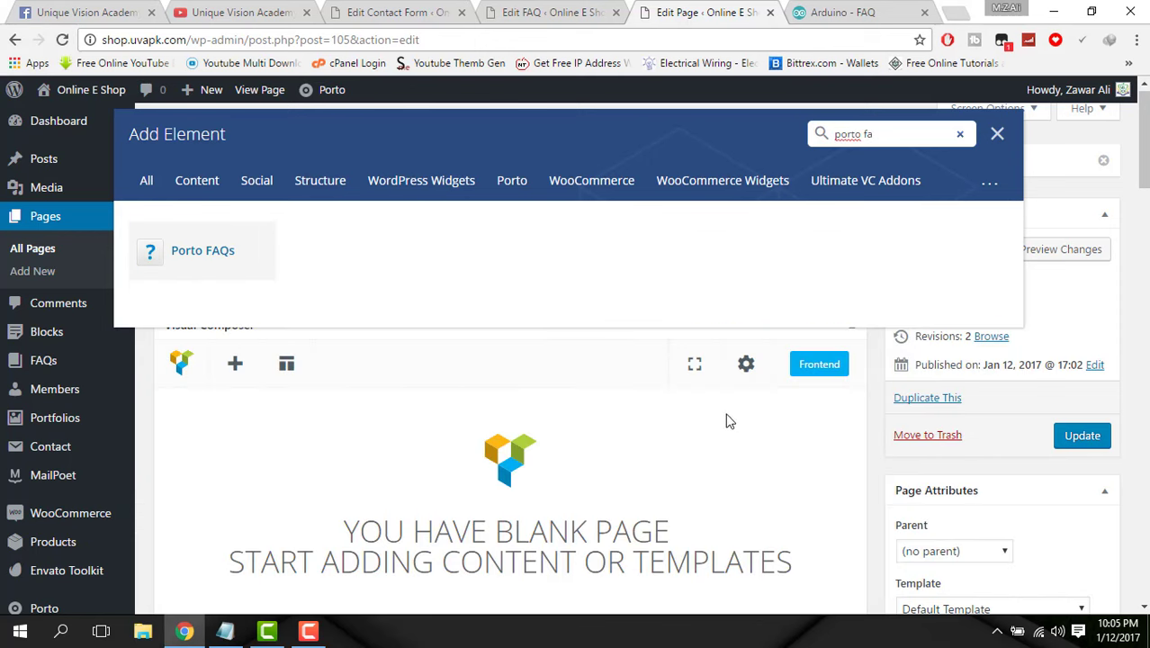
click(203, 253)
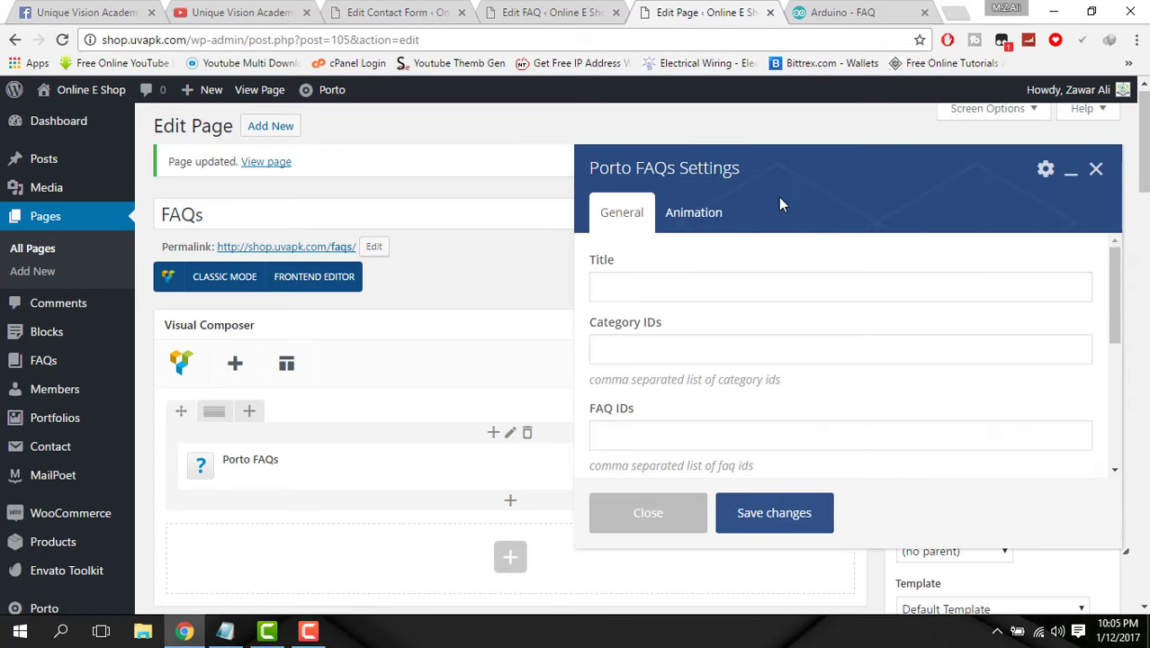
- Enable the filter and the archive link in the Porto FAQs element's general settings
click(762, 355)
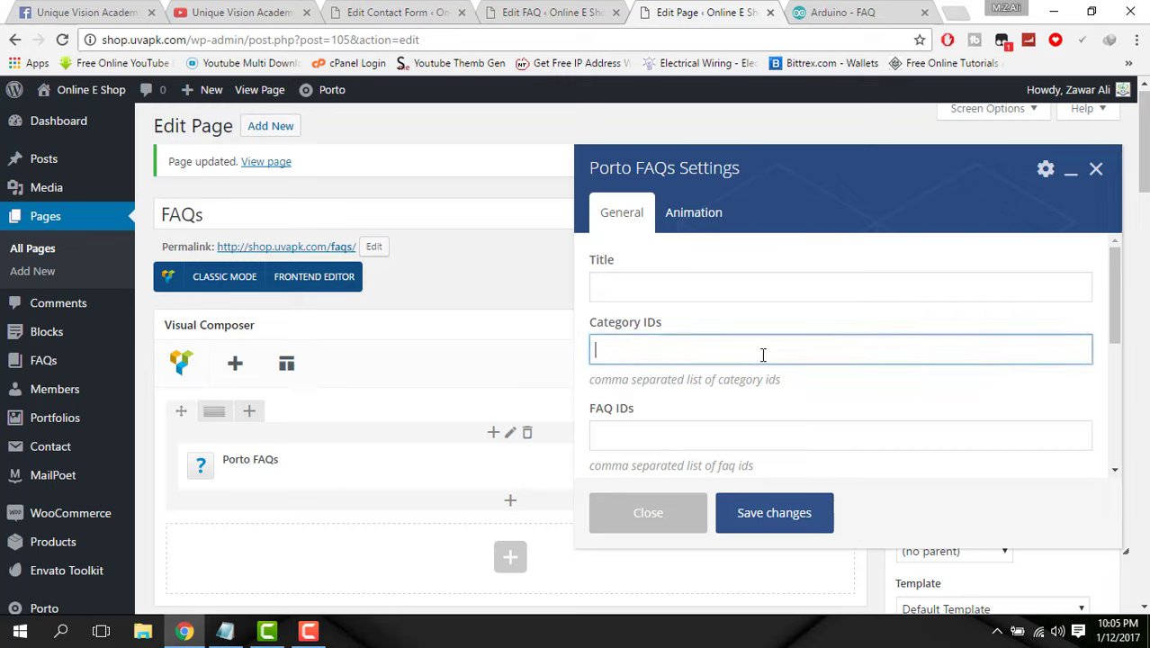
click(767, 290)
scroll(768, 315, down, 4)
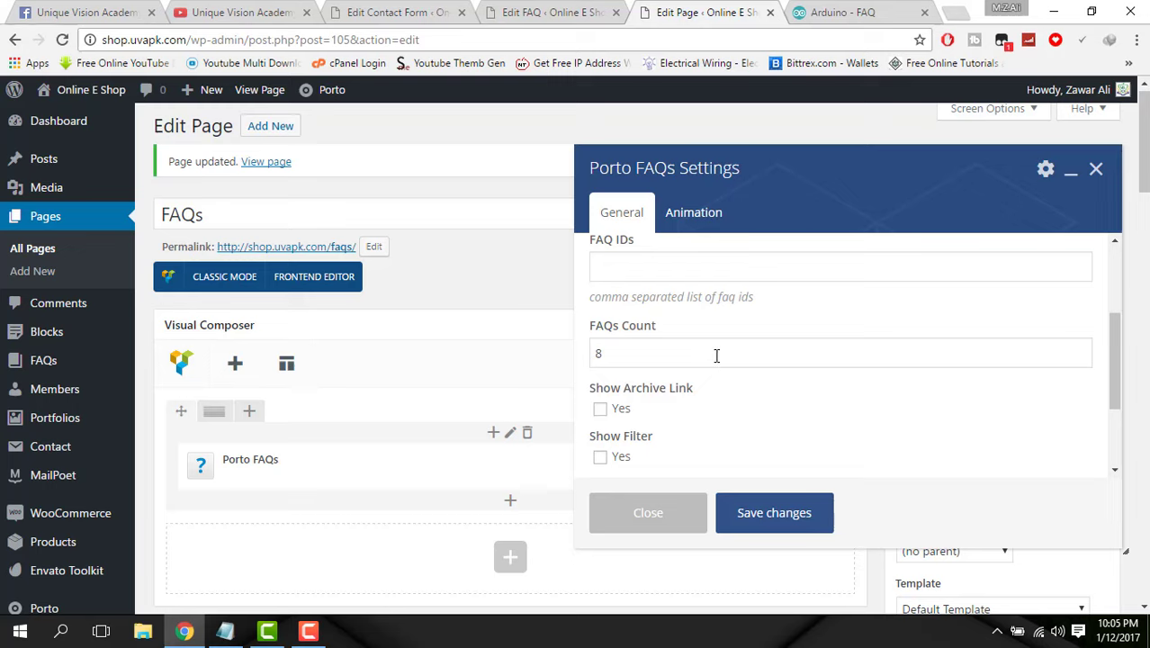
scroll(717, 356, down, 1)
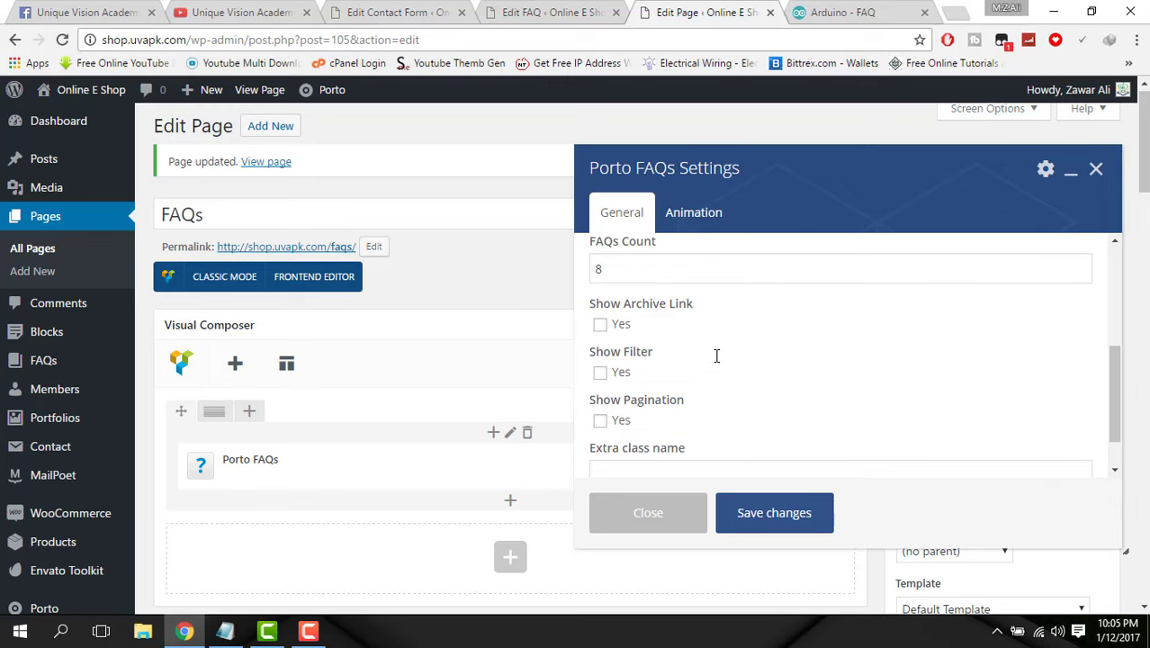
click(601, 374)
click(608, 330)
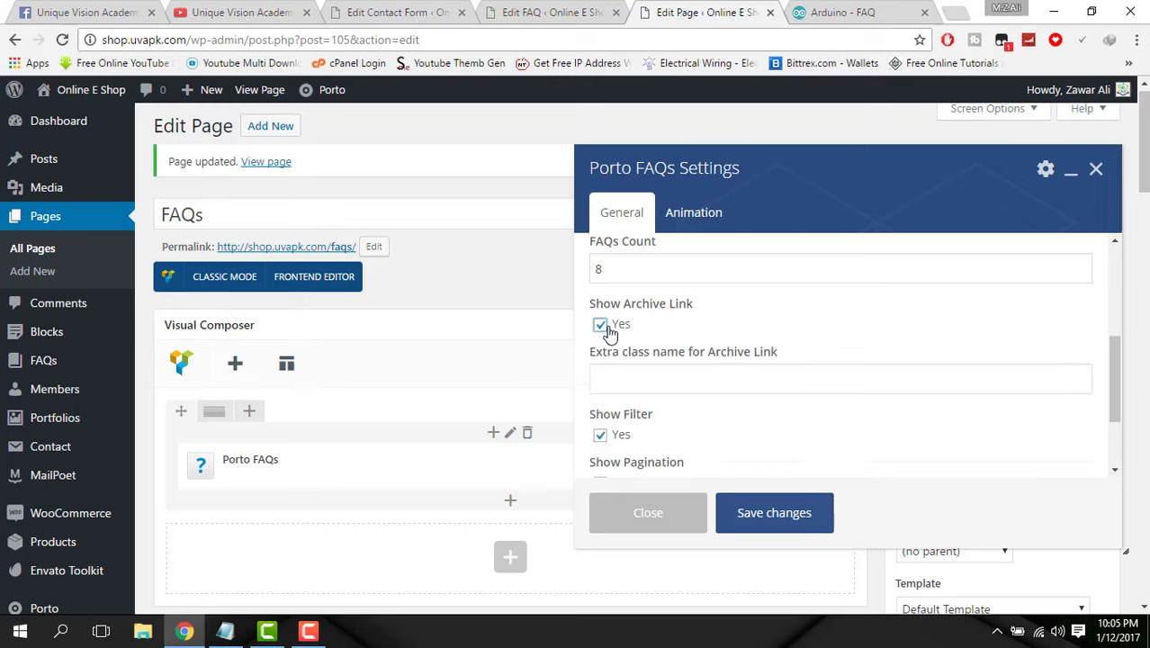
scroll(725, 373, down, 3)
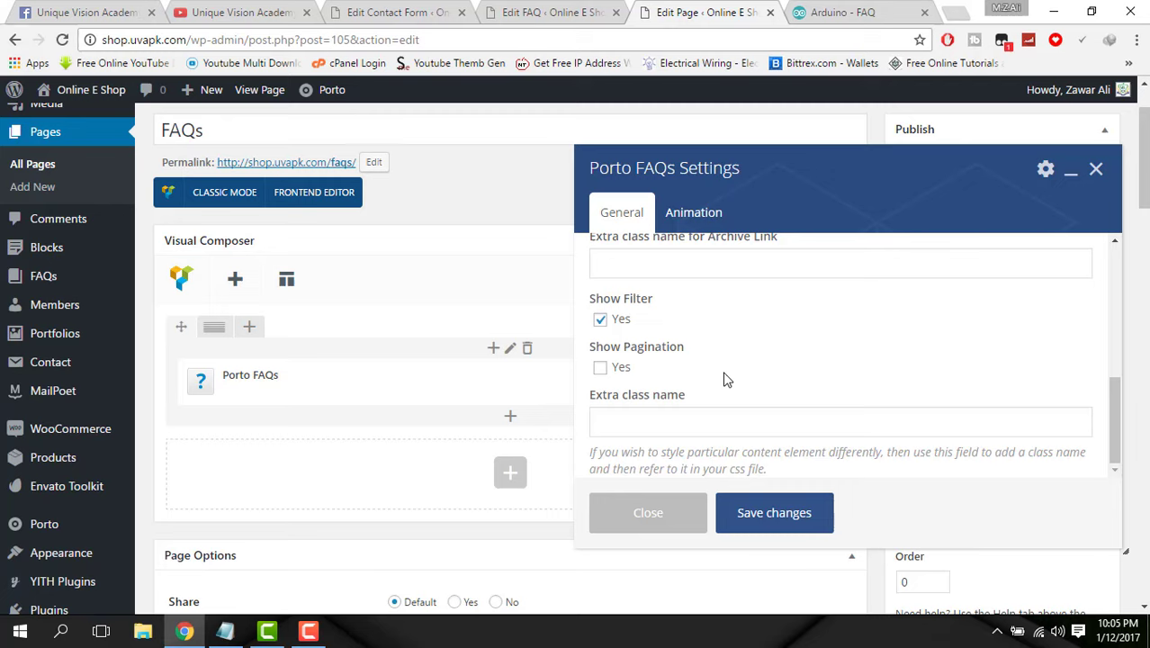
scroll(726, 377, up, 10)
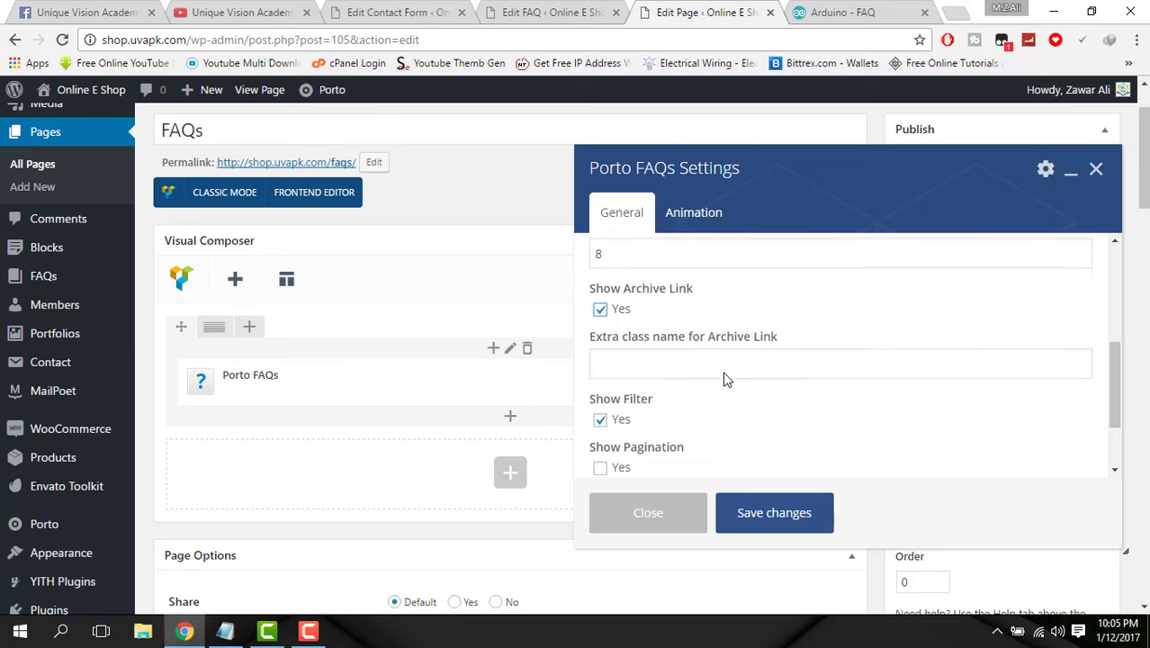
- Save the Porto FAQs element's settings and update the FAQs page
click(541, 12)
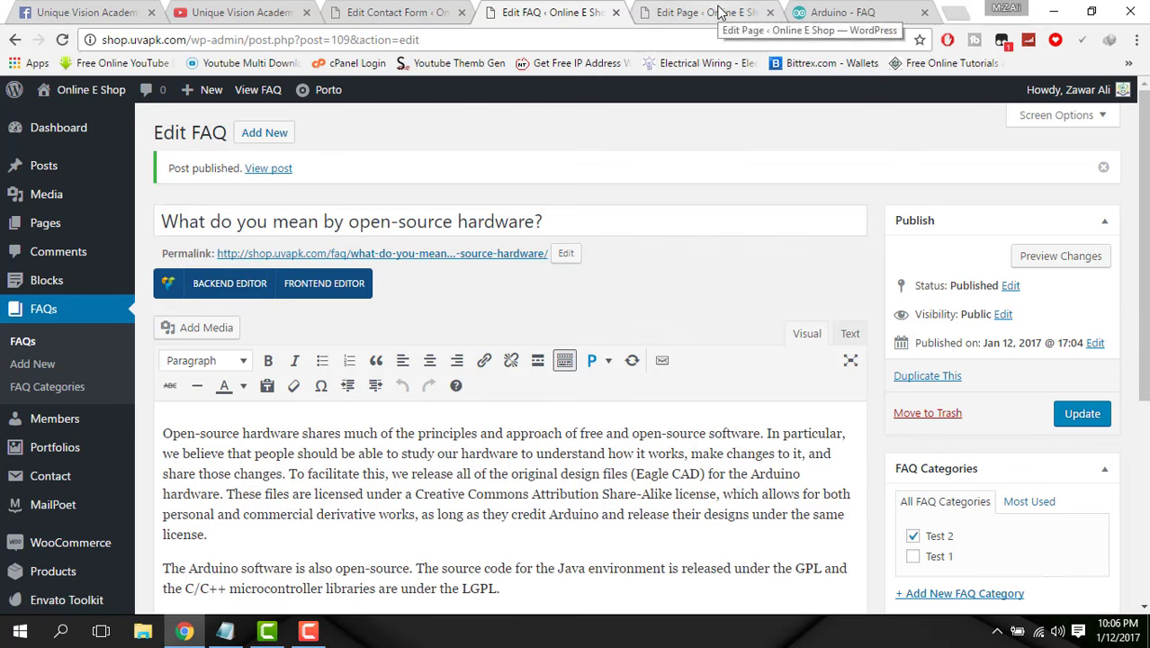
click(844, 14)
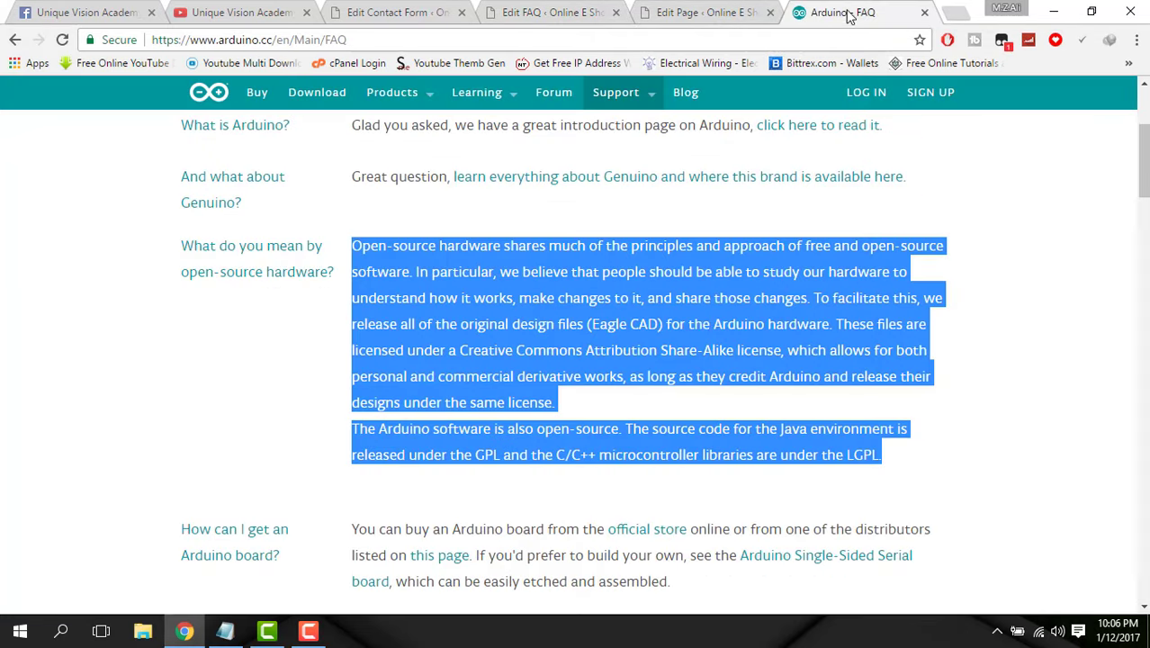
click(671, 9)
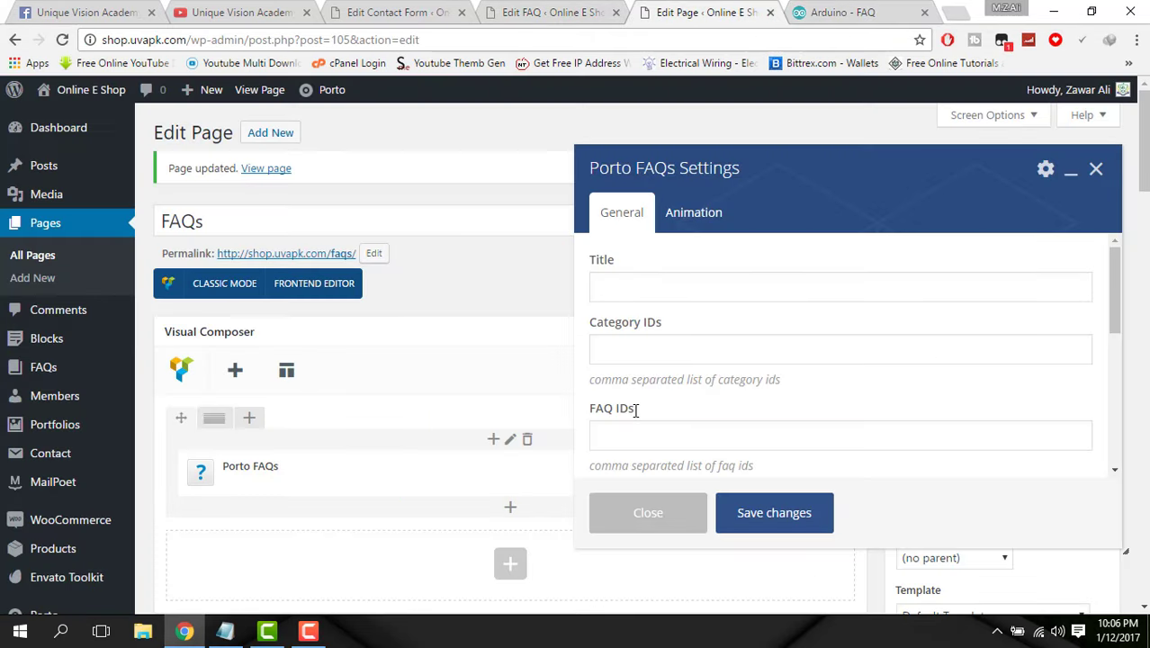
click(750, 515)
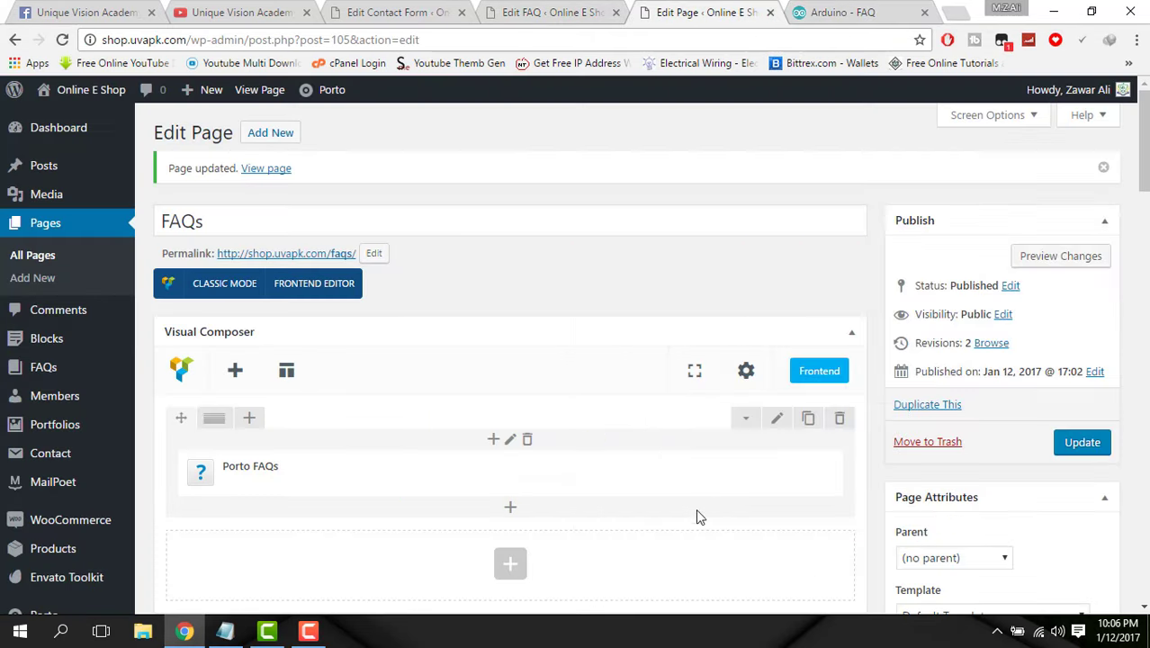
scroll(670, 445, down, 2)
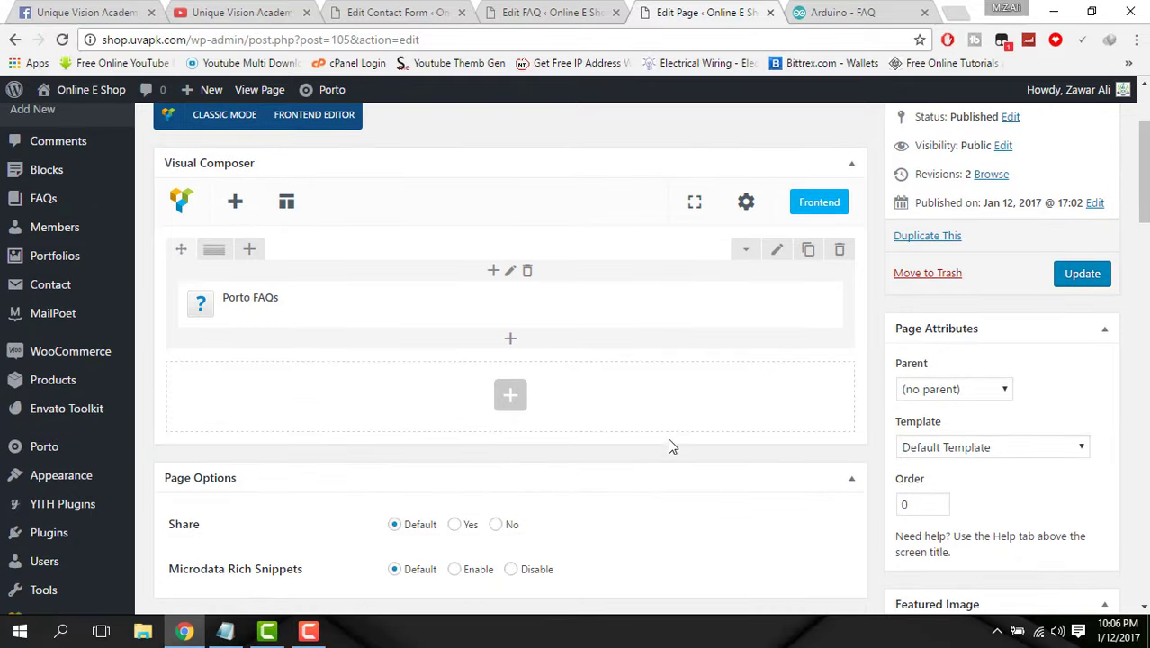
click(1087, 283)
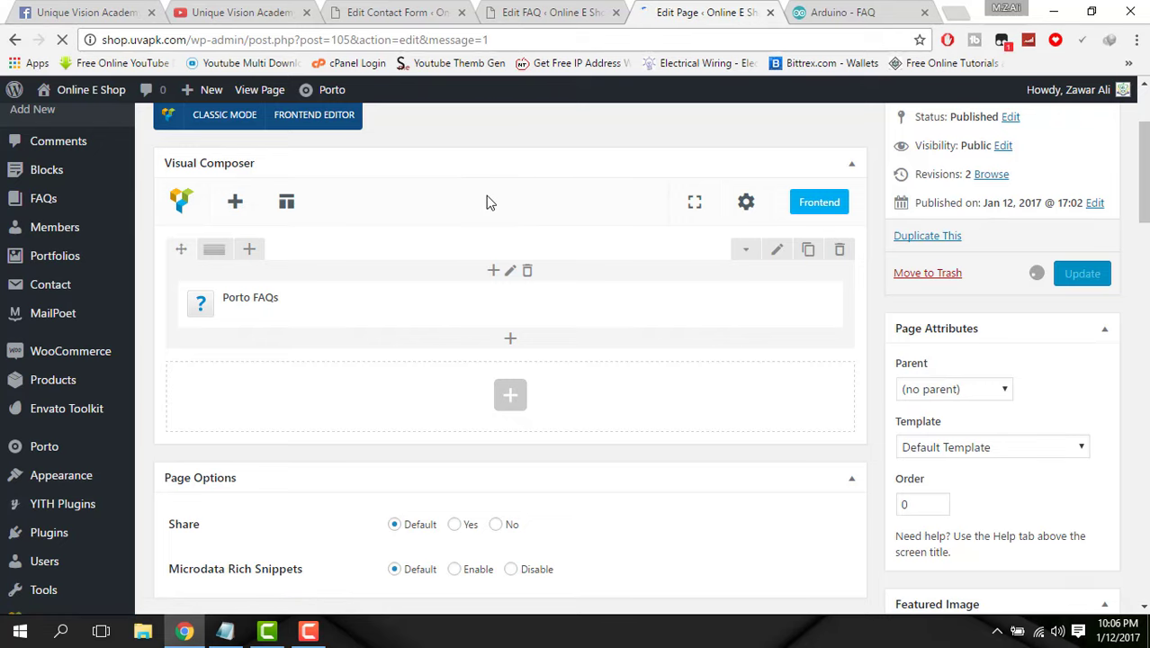
- Open the live FAQs page separately, expand "What is Arduino?" and toggle the open-source hardware question open and closed
middle_click(266, 168)
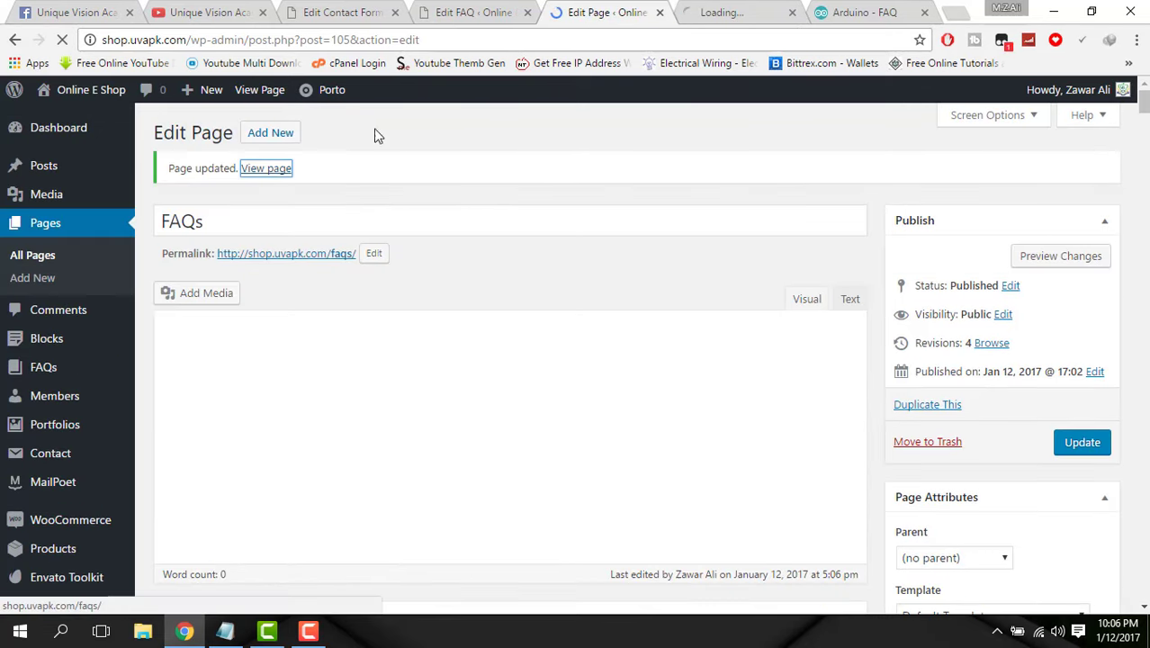
click(716, 11)
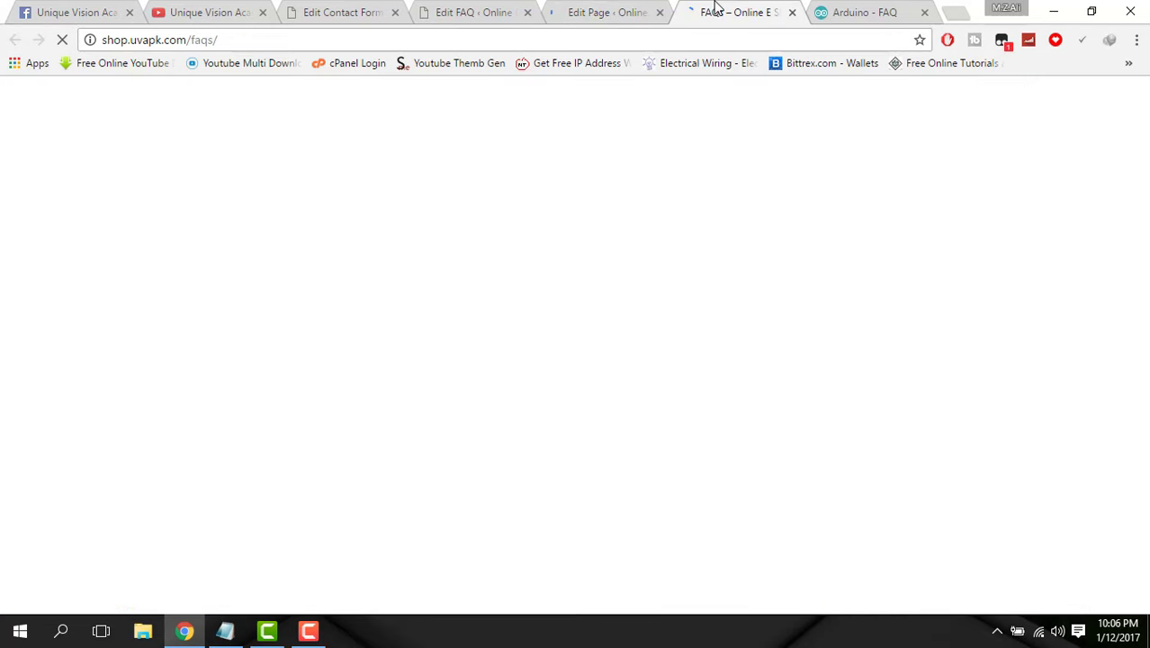
scroll(493, 329, down, 2)
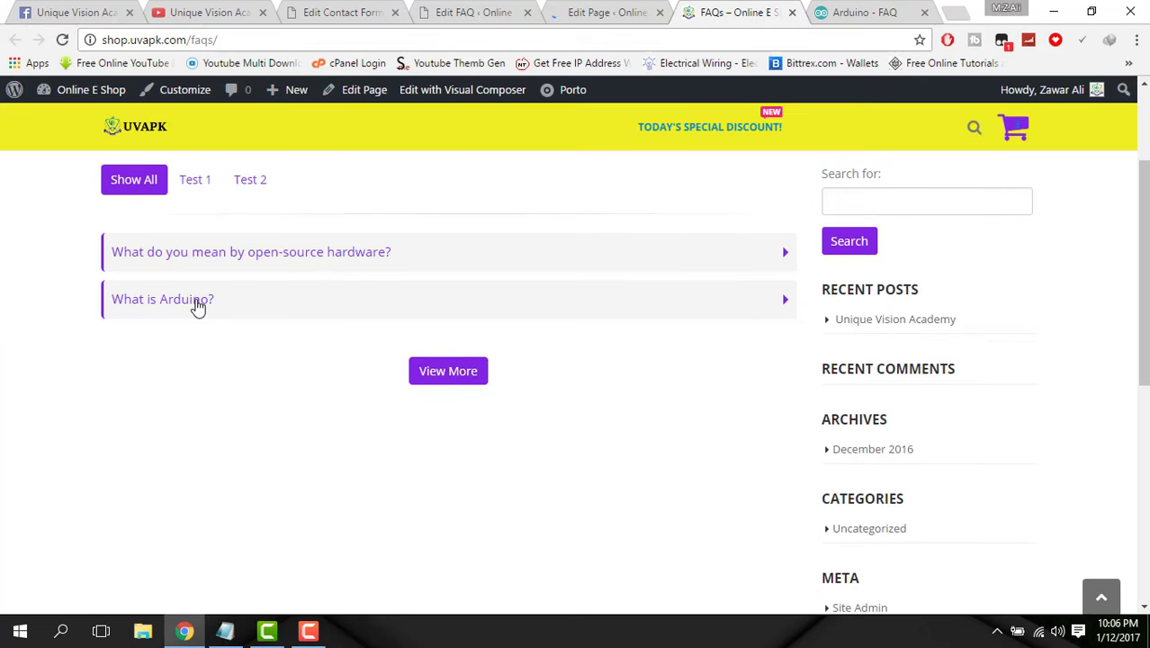
click(200, 305)
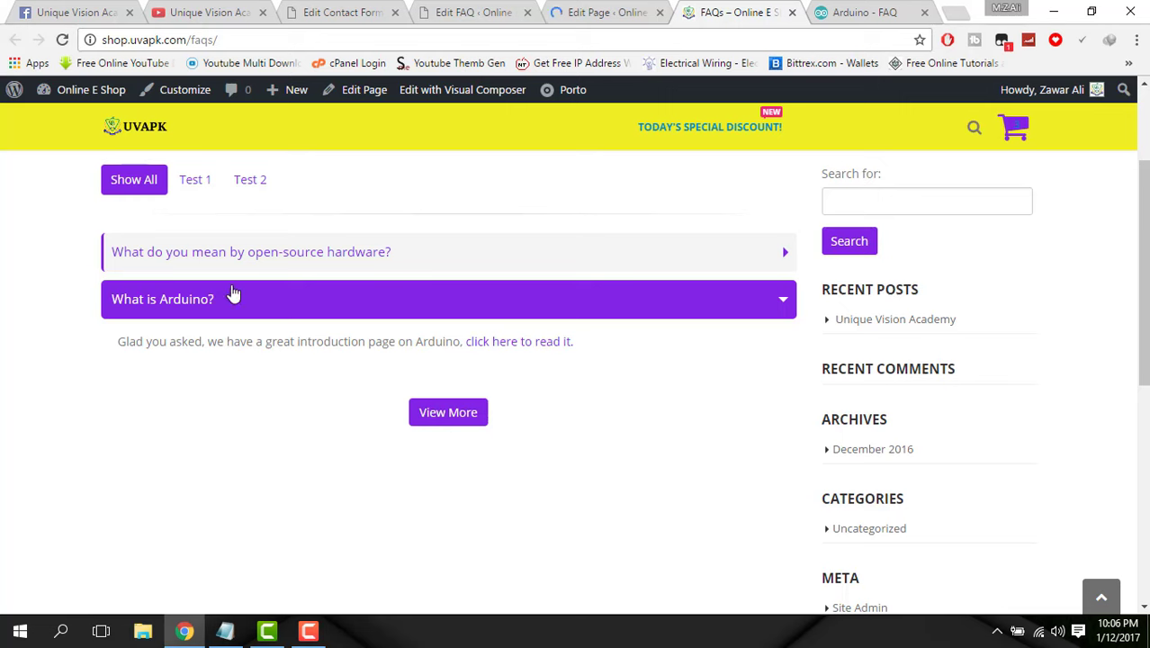
click(246, 268)
click(279, 268)
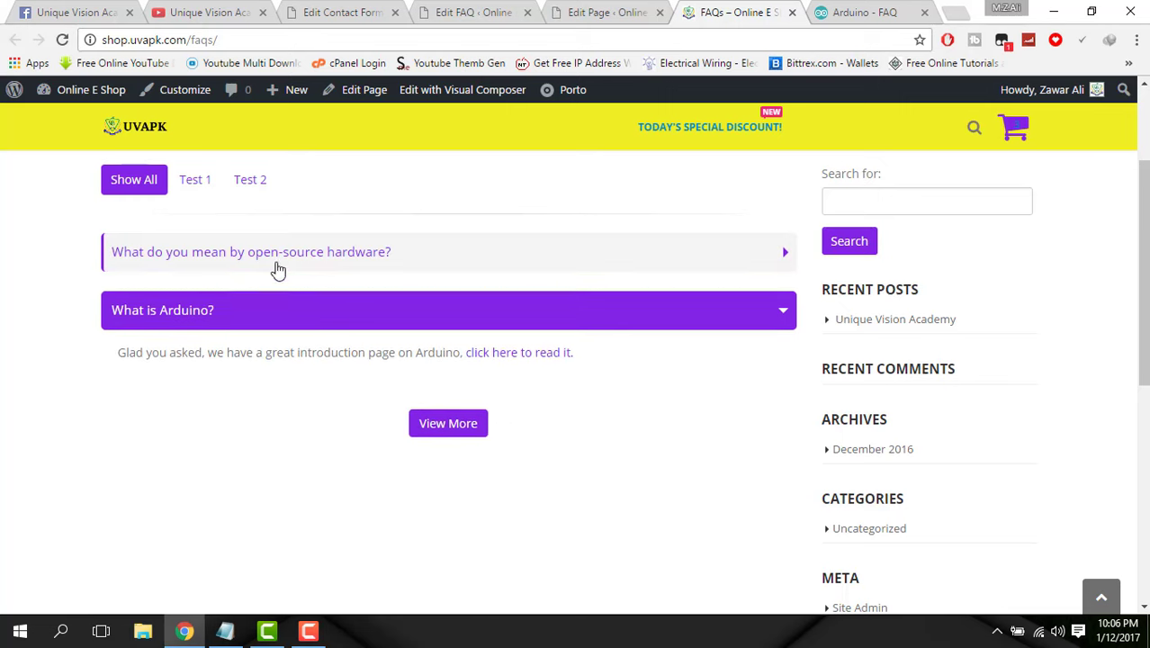
- Try the Test 1 and Test 2 category filters on the live FAQs page, ending with all entries shown
click(197, 181)
click(250, 182)
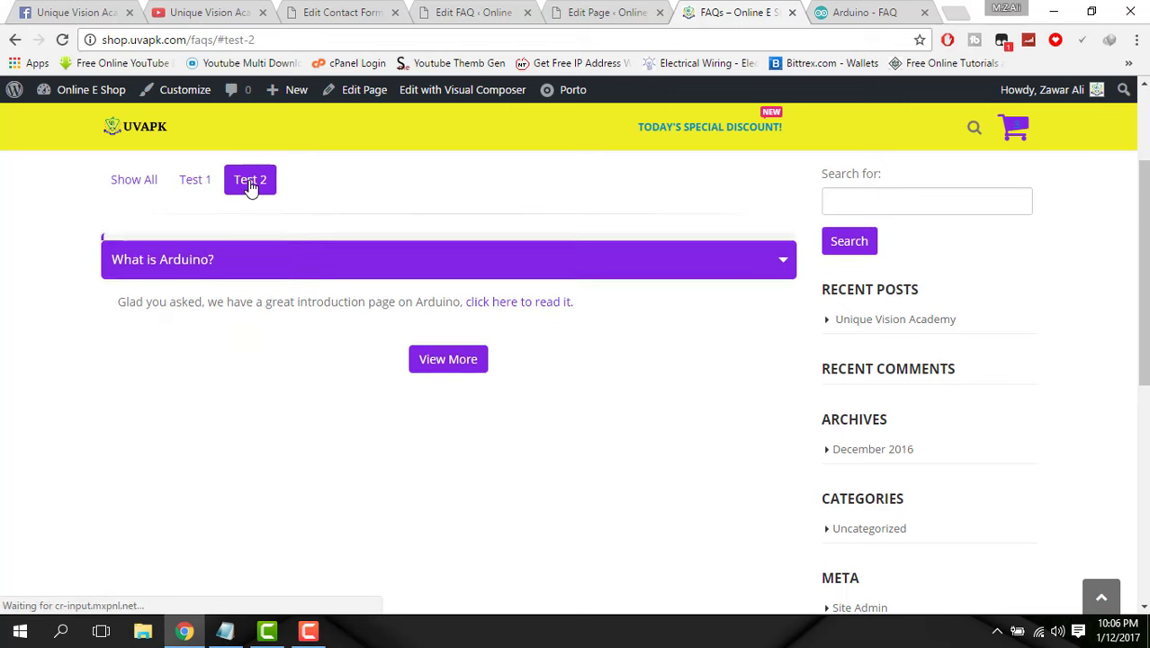
click(207, 182)
click(261, 184)
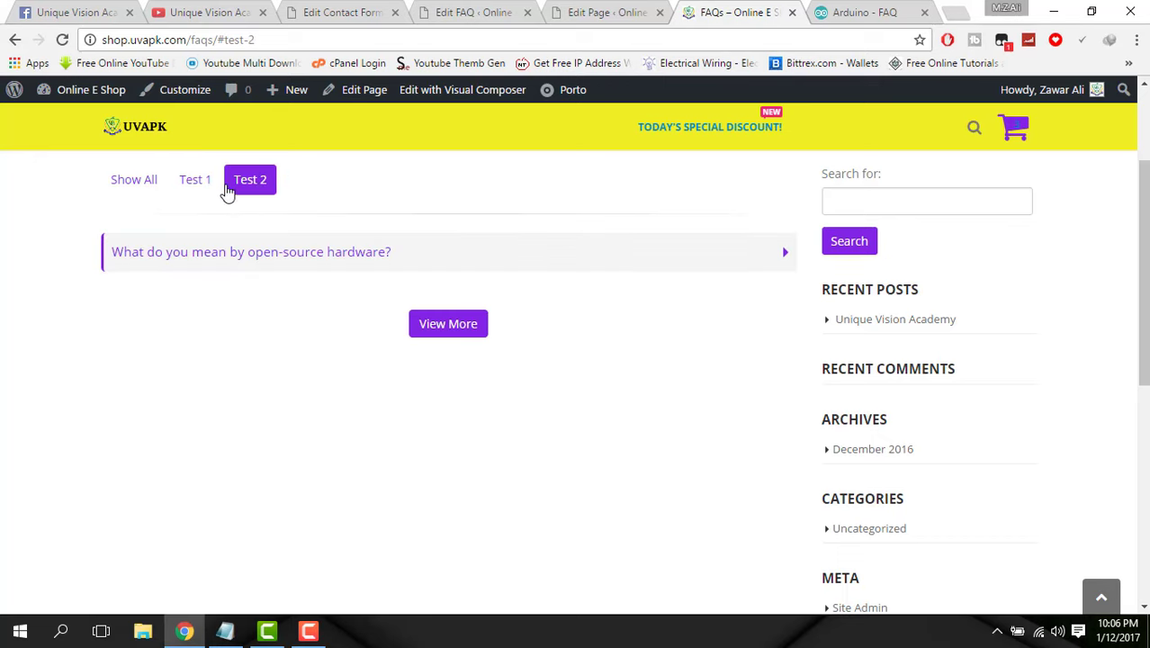
click(206, 185)
click(157, 184)
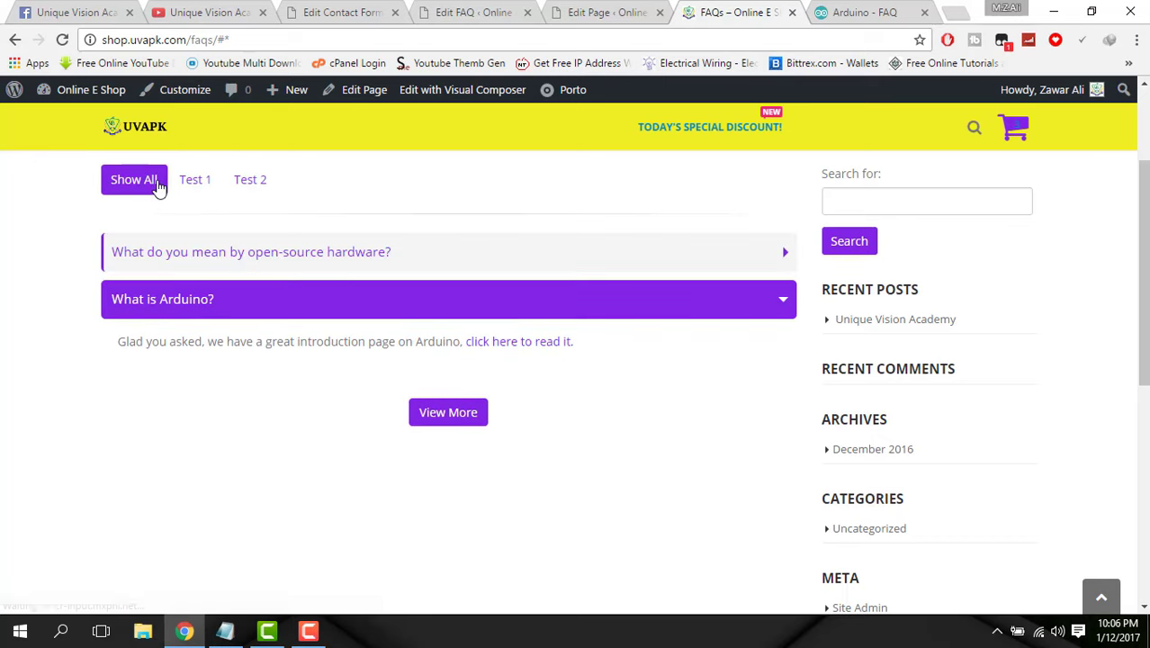
- Duplicate the Porto FAQs row several times in the FAQs page's editor and update the page
click(594, 12)
scroll(516, 328, down, 2)
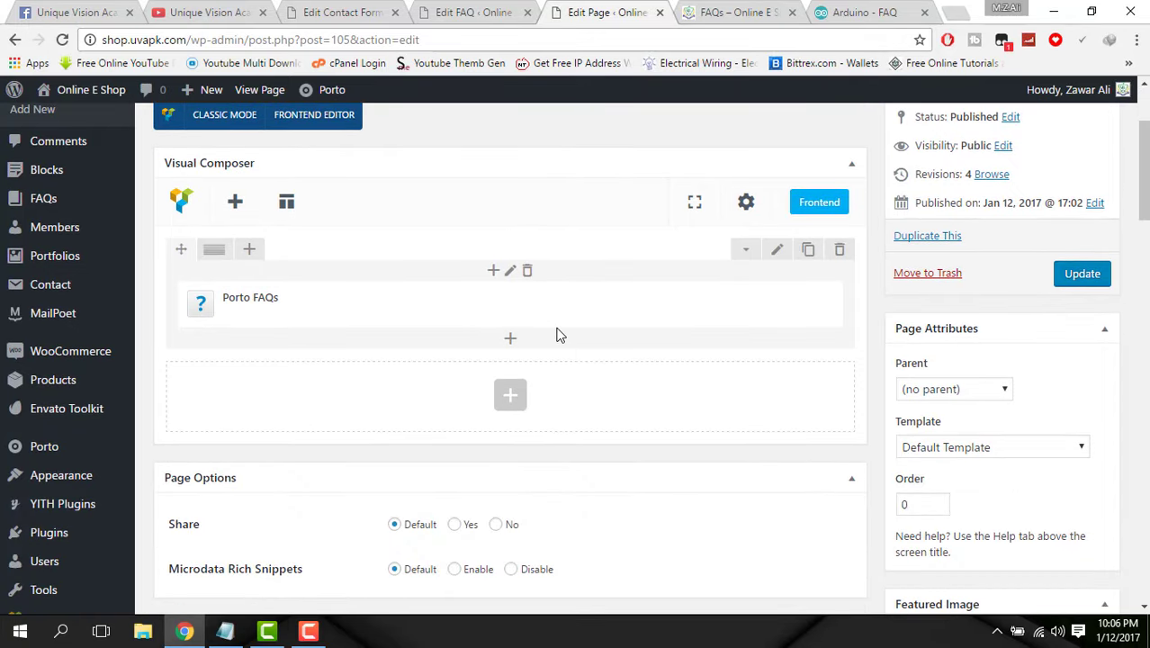
click(807, 251)
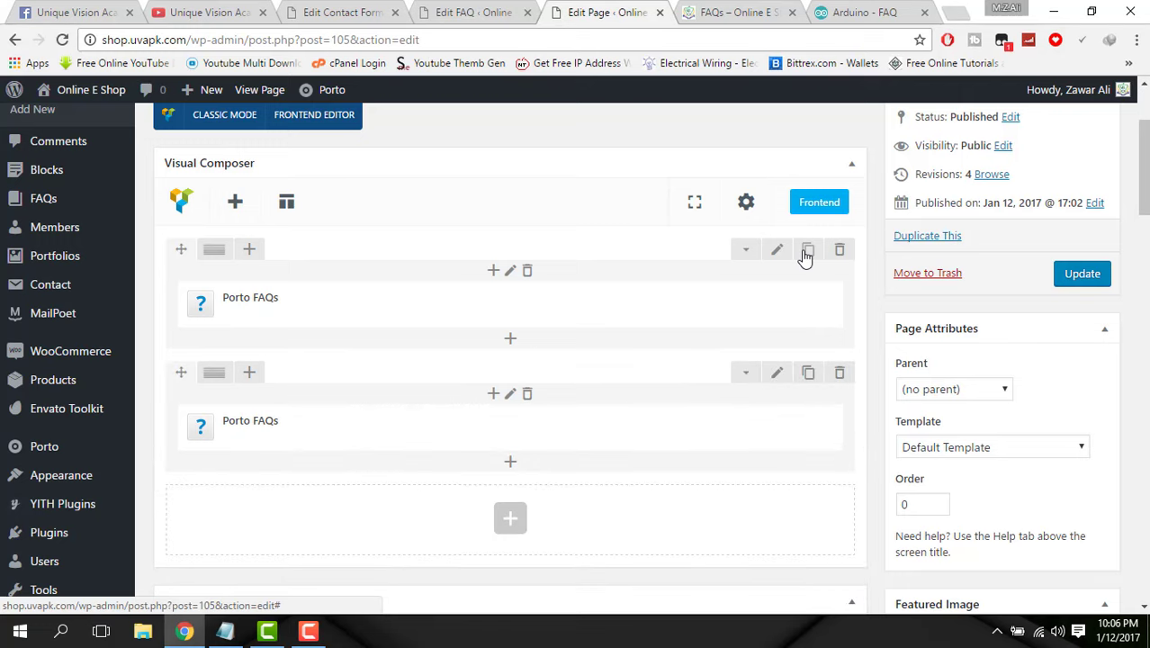
click(806, 253)
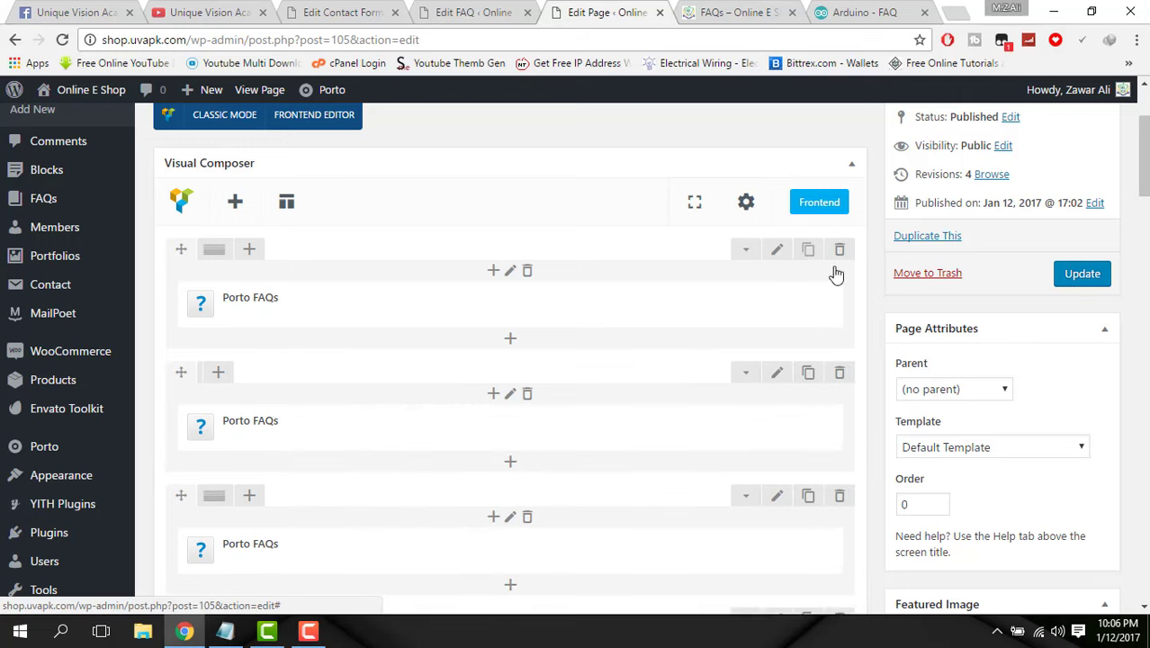
click(1071, 279)
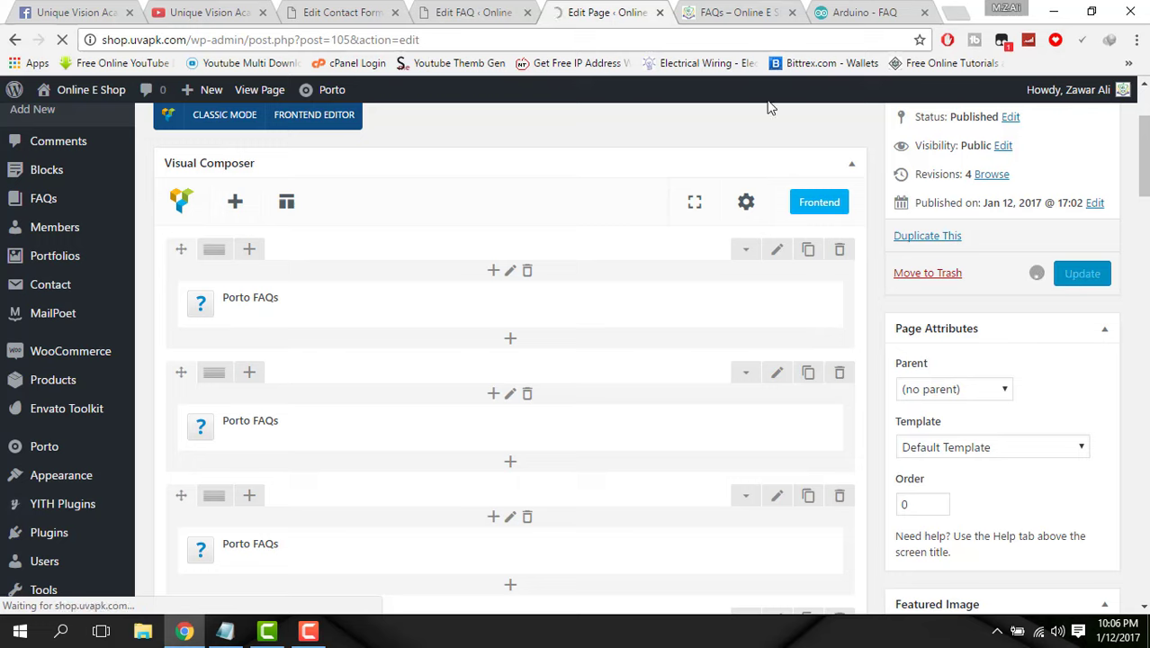
- Reload the live FAQs page and look through the duplicated FAQ blocks
click(743, 13)
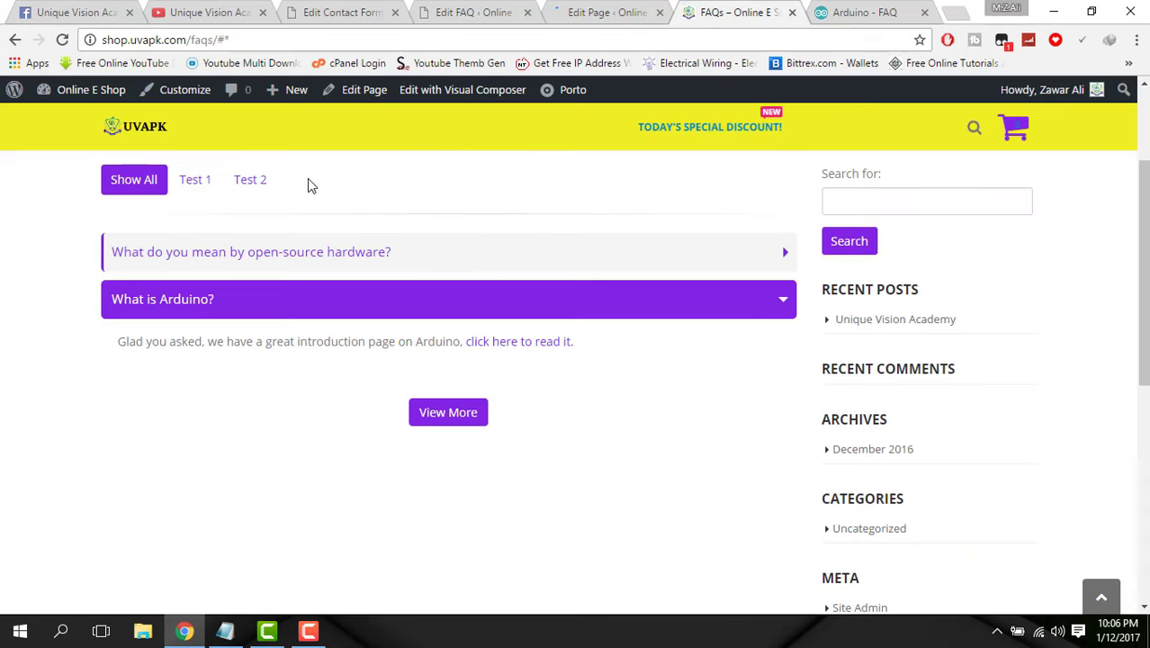
click(63, 40)
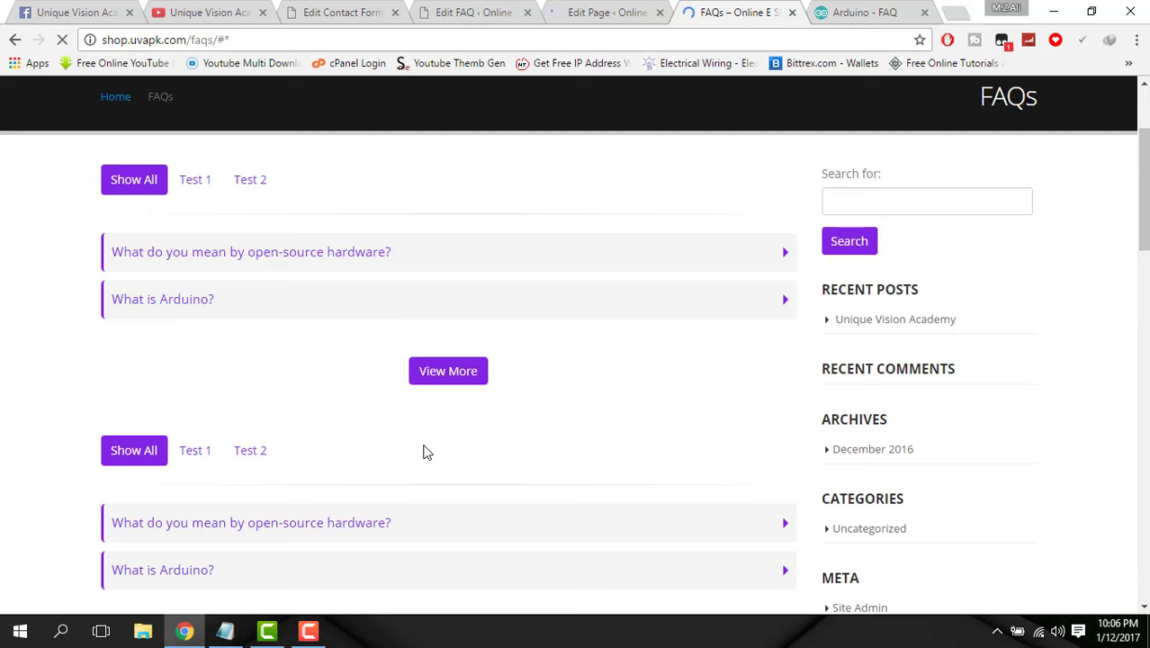
scroll(344, 409, down, 3)
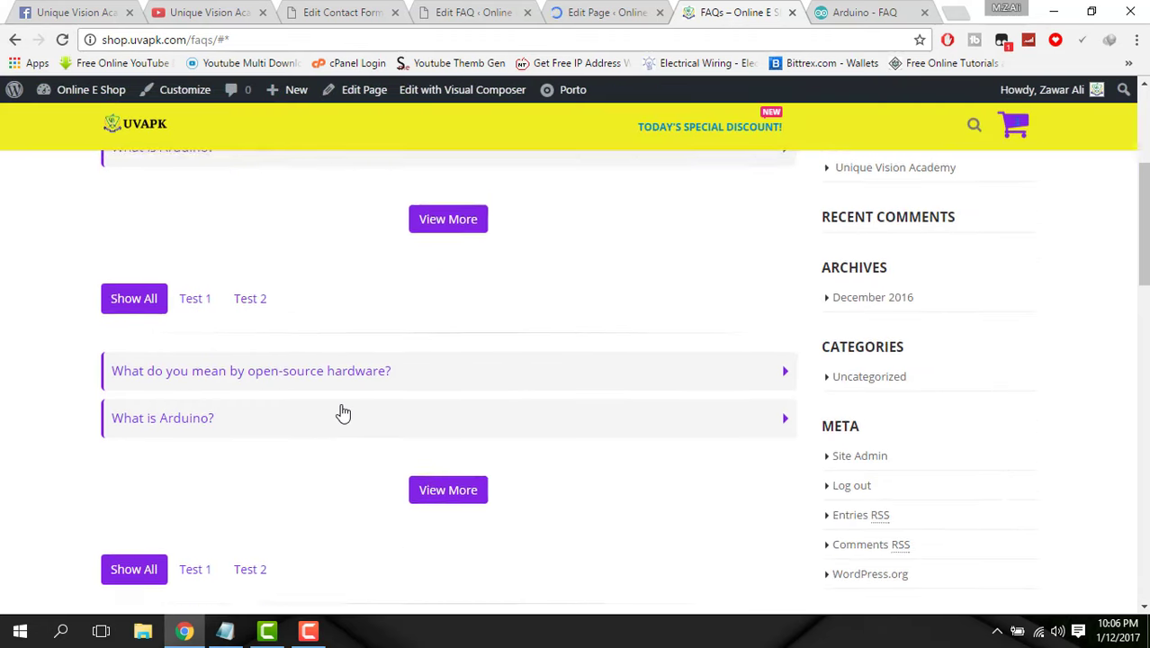
scroll(343, 412, down, 2)
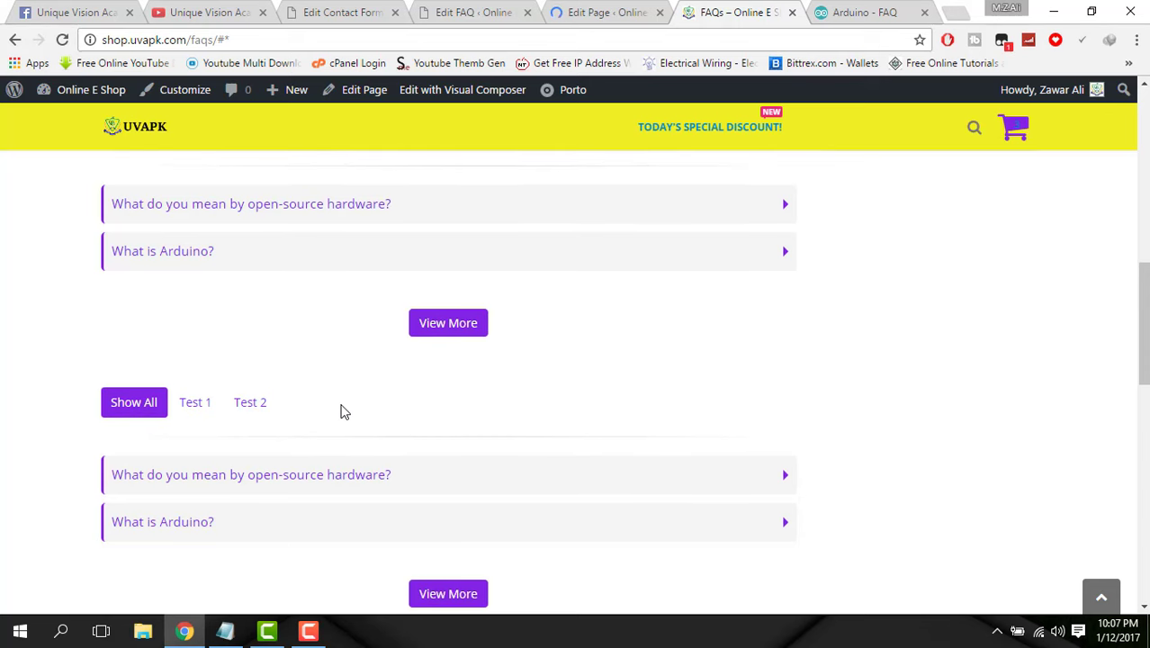
- Delete the duplicated Porto FAQs rows in the FAQs page's editor, keeping only the first row
scroll(406, 333, up, 5)
click(621, 9)
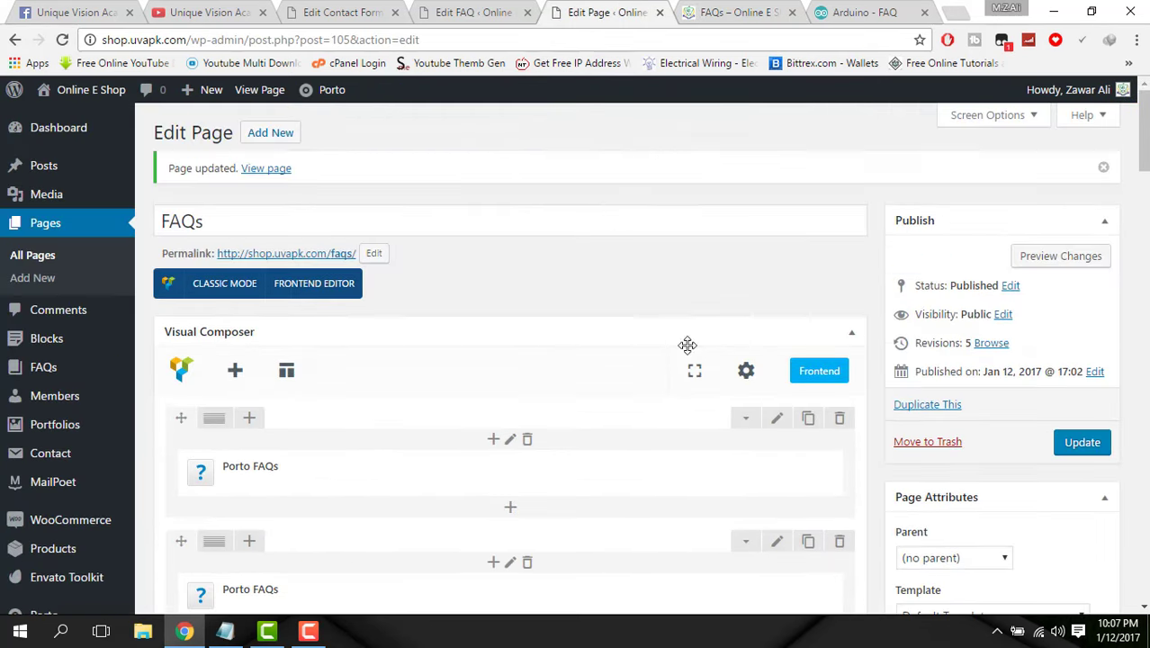
scroll(761, 386, down, 1)
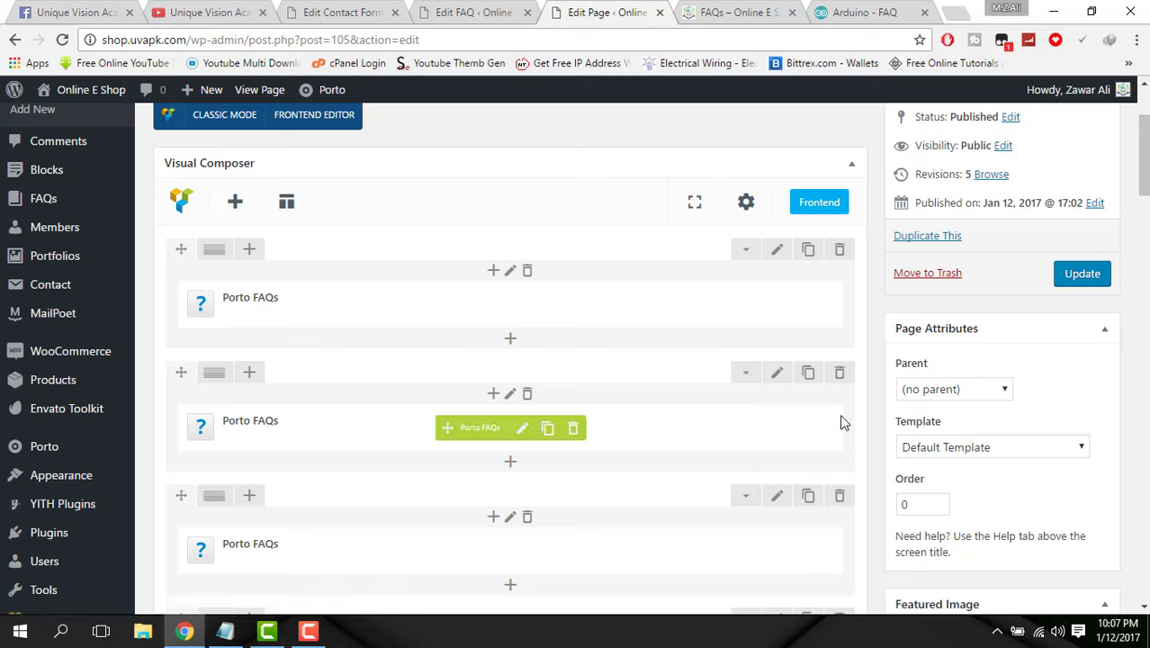
click(841, 377)
key(Escape)
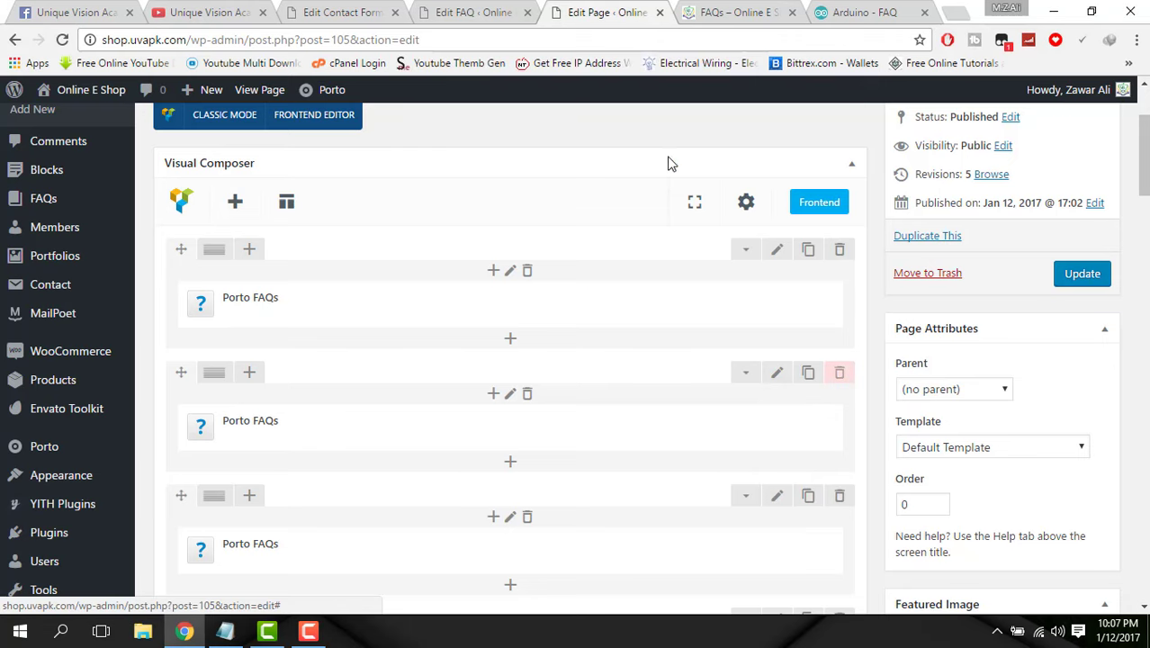
click(839, 374)
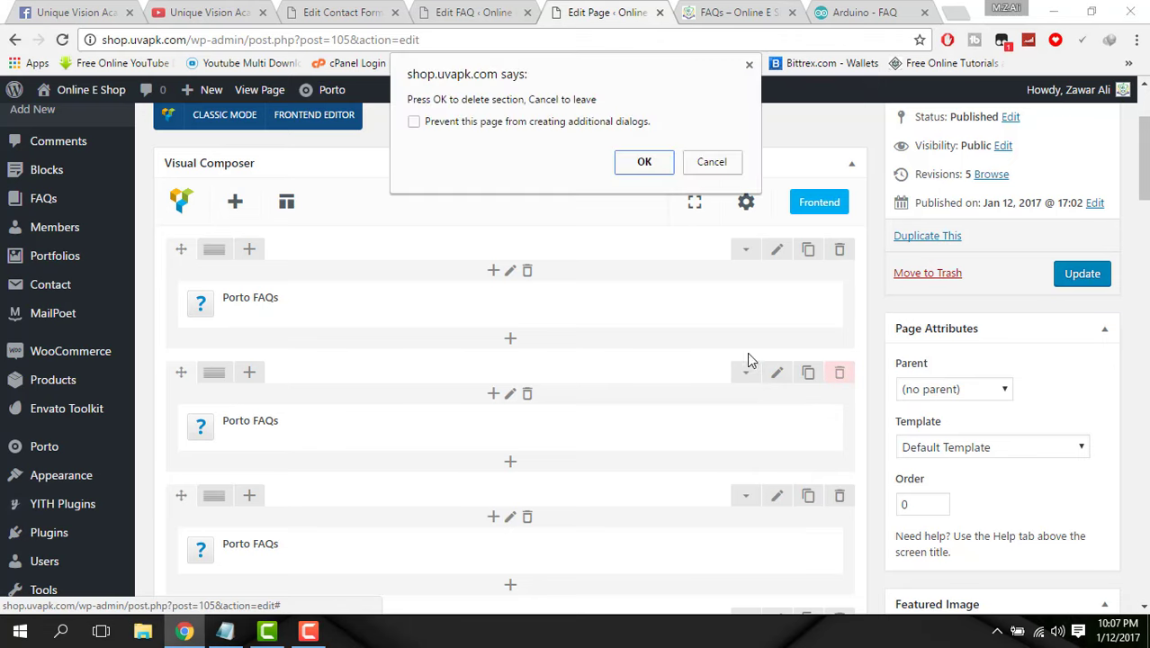
click(641, 161)
click(838, 372)
click(654, 166)
click(839, 374)
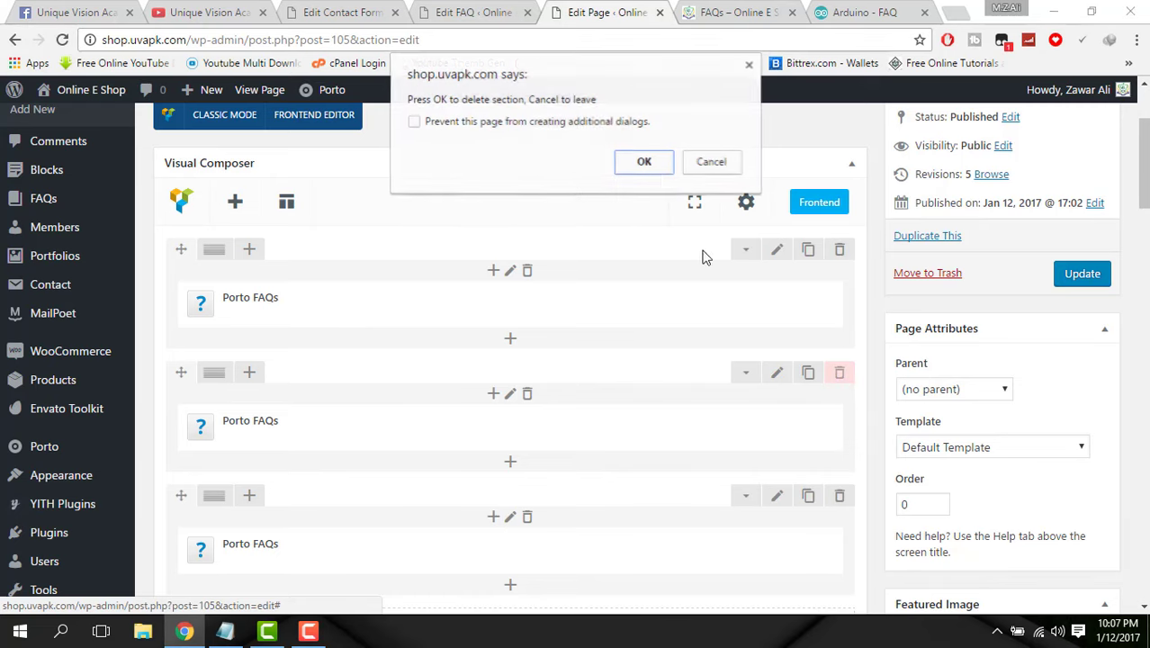
click(644, 164)
click(839, 374)
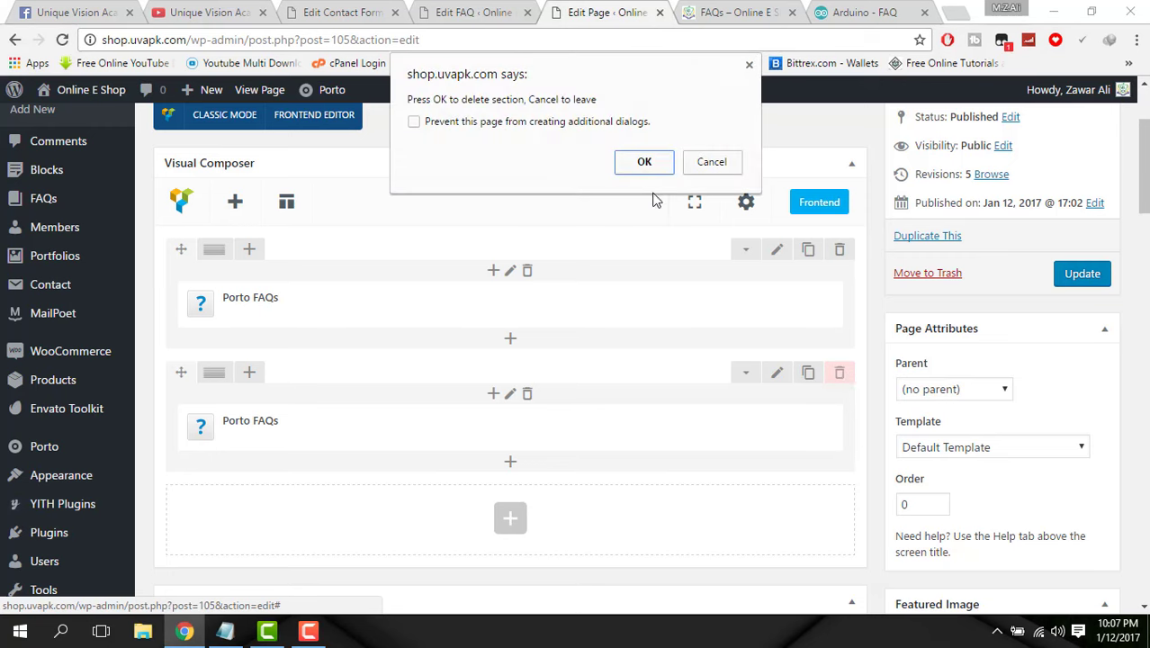
click(643, 164)
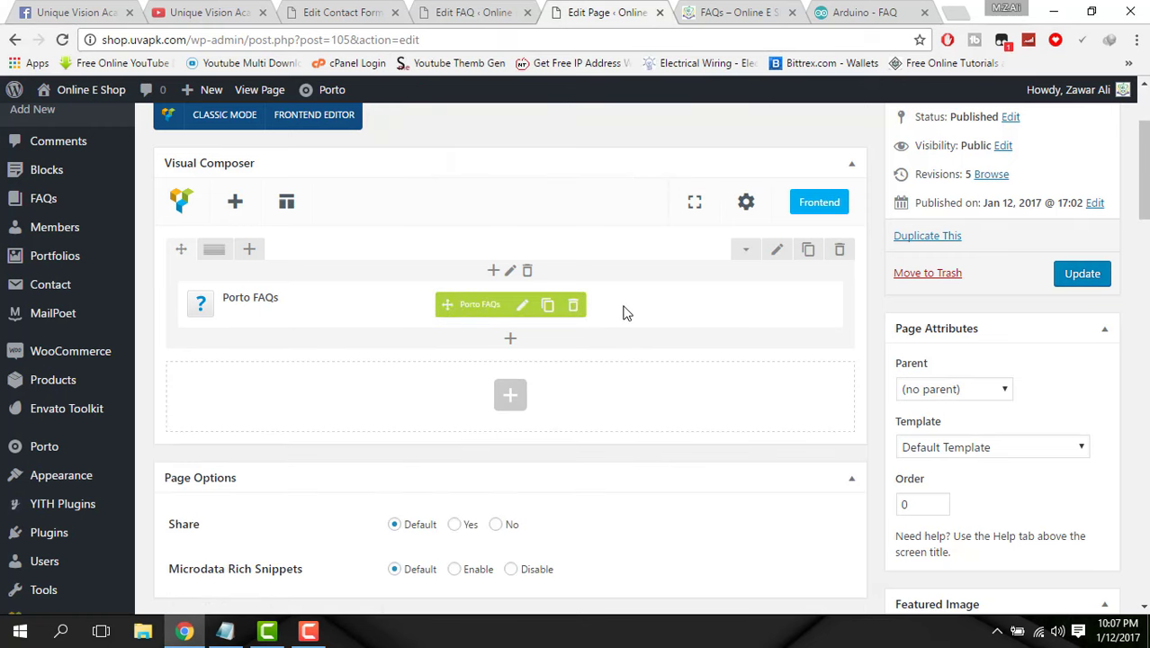
- Duplicate the Porto FAQs element several times inside its single row and update the page
click(548, 306)
click(548, 306)
click(549, 306)
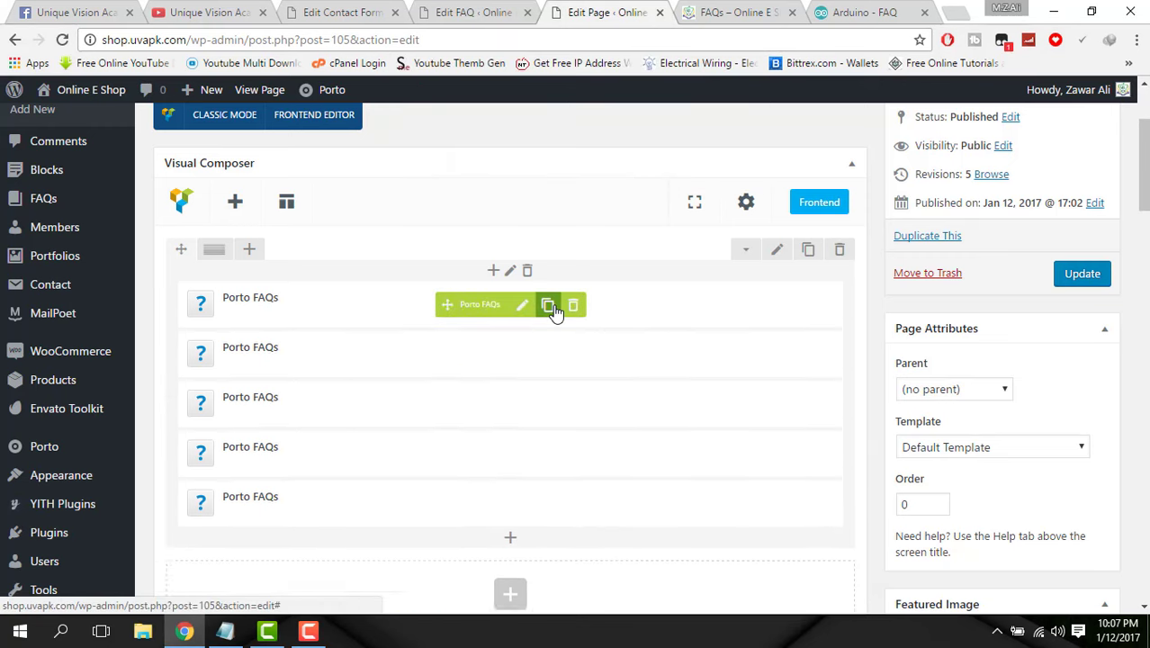
click(548, 306)
click(549, 306)
click(548, 306)
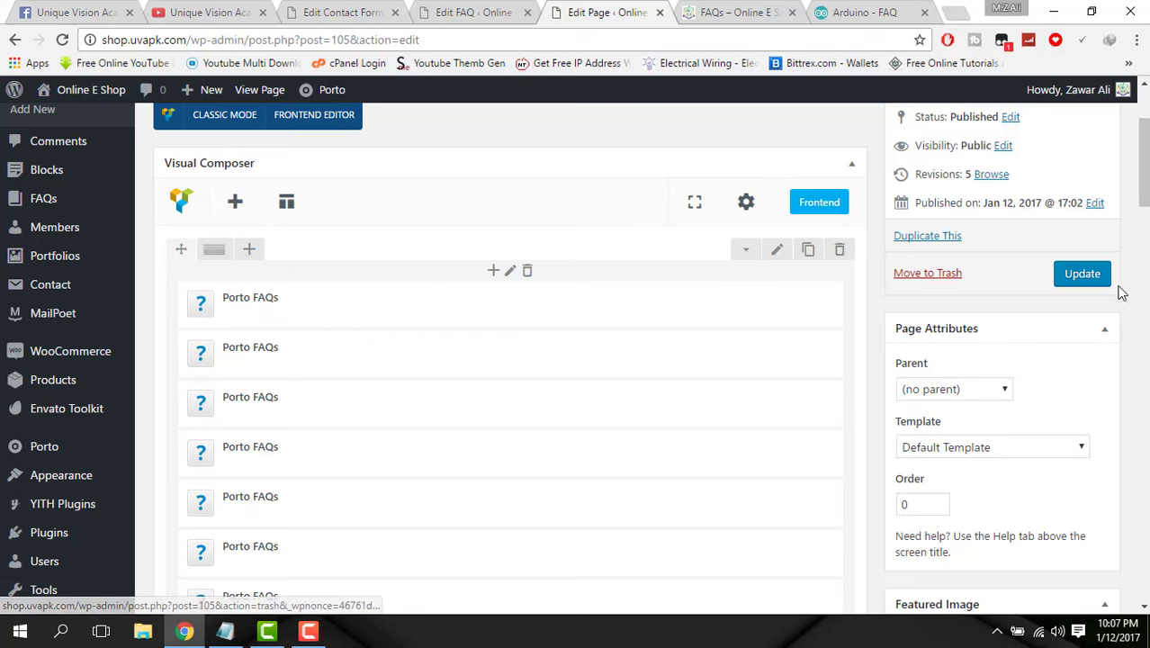
click(1087, 275)
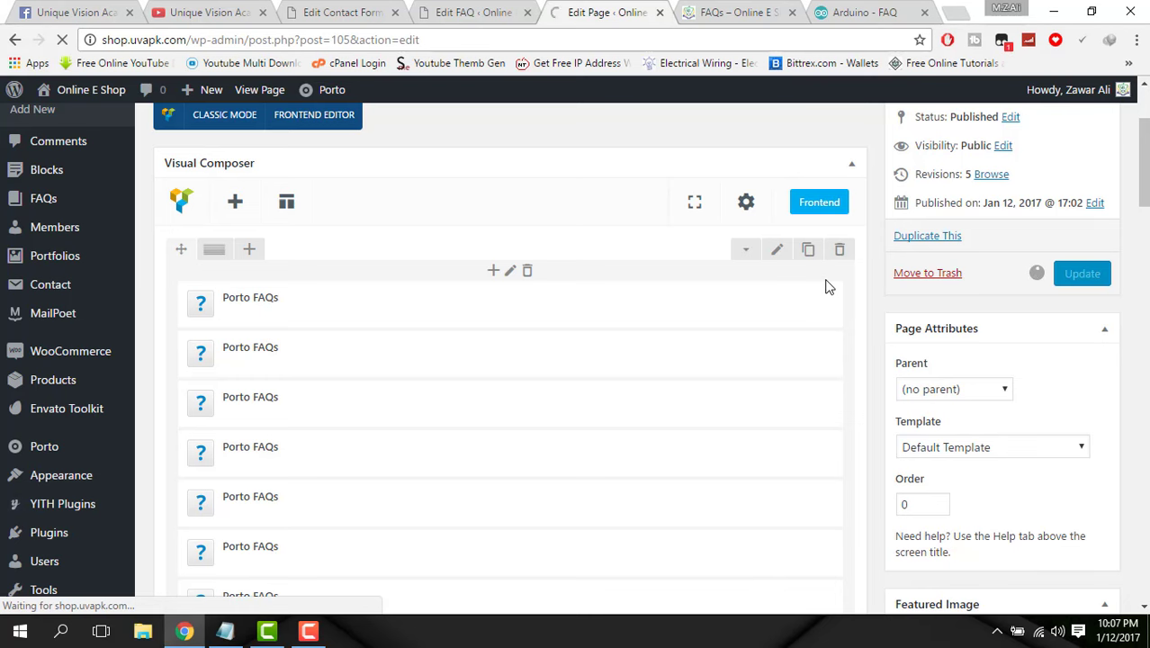
- Reload the live FAQs page and check how the FAQ blocks duplicated within one row are displayed
click(761, 14)
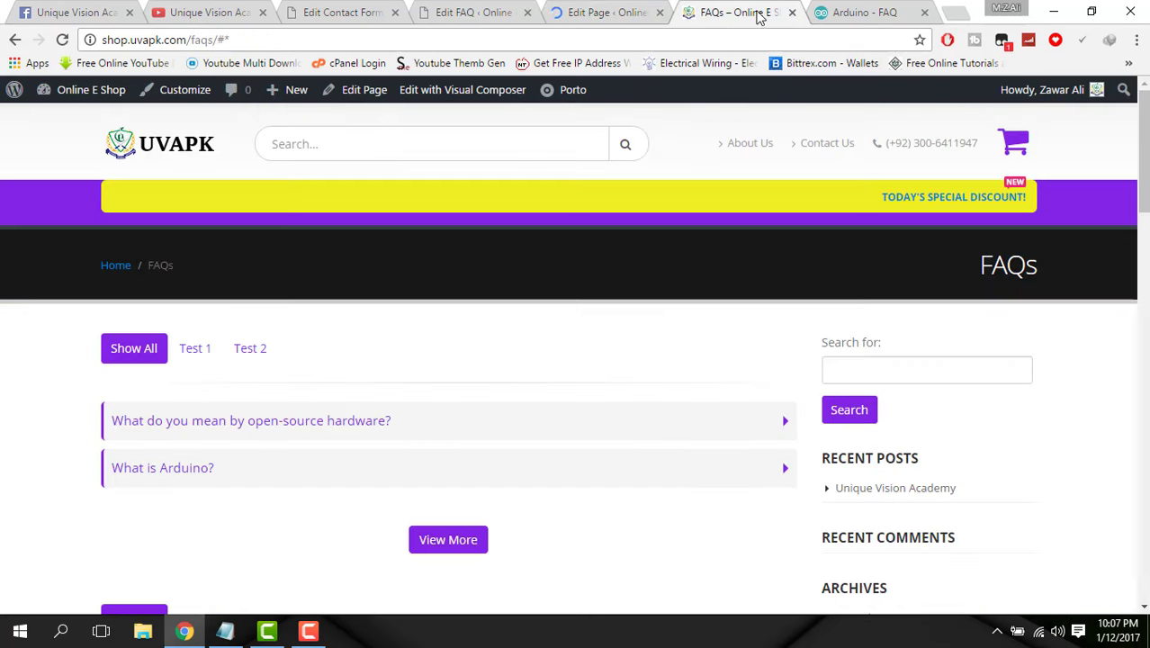
click(62, 41)
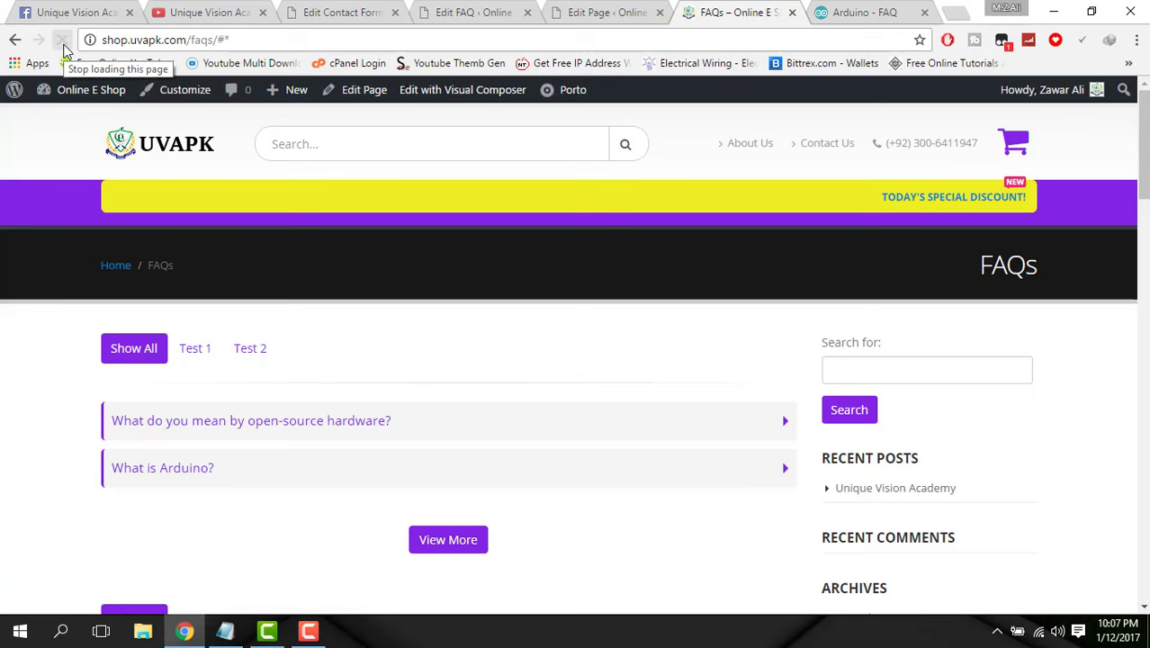
scroll(339, 226, down, 2)
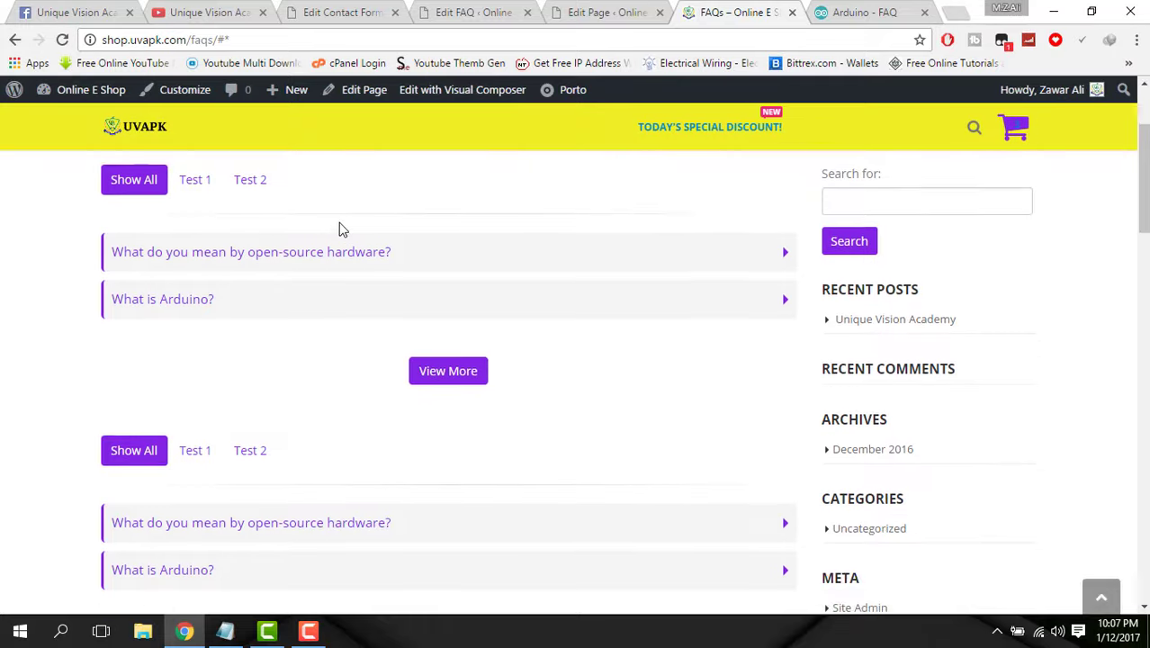
scroll(340, 226, up, 1)
click(63, 40)
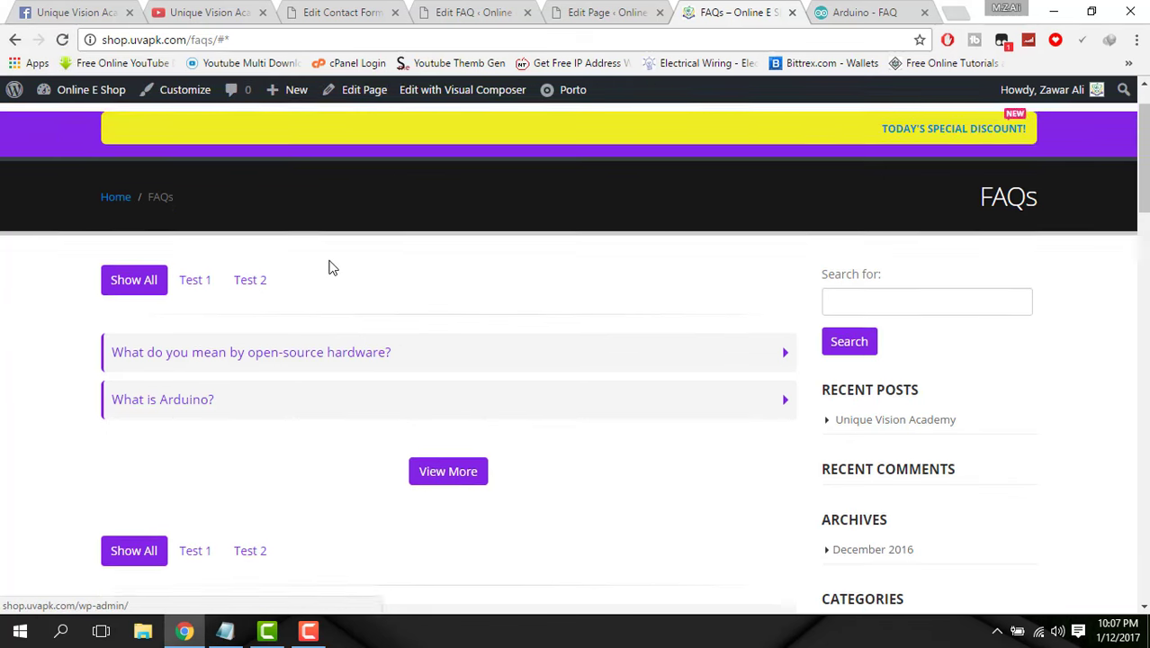
scroll(329, 264, down, 4)
- Review the stacked Porto FAQs elements in the page editor and open the list of all FAQ entries
click(589, 8)
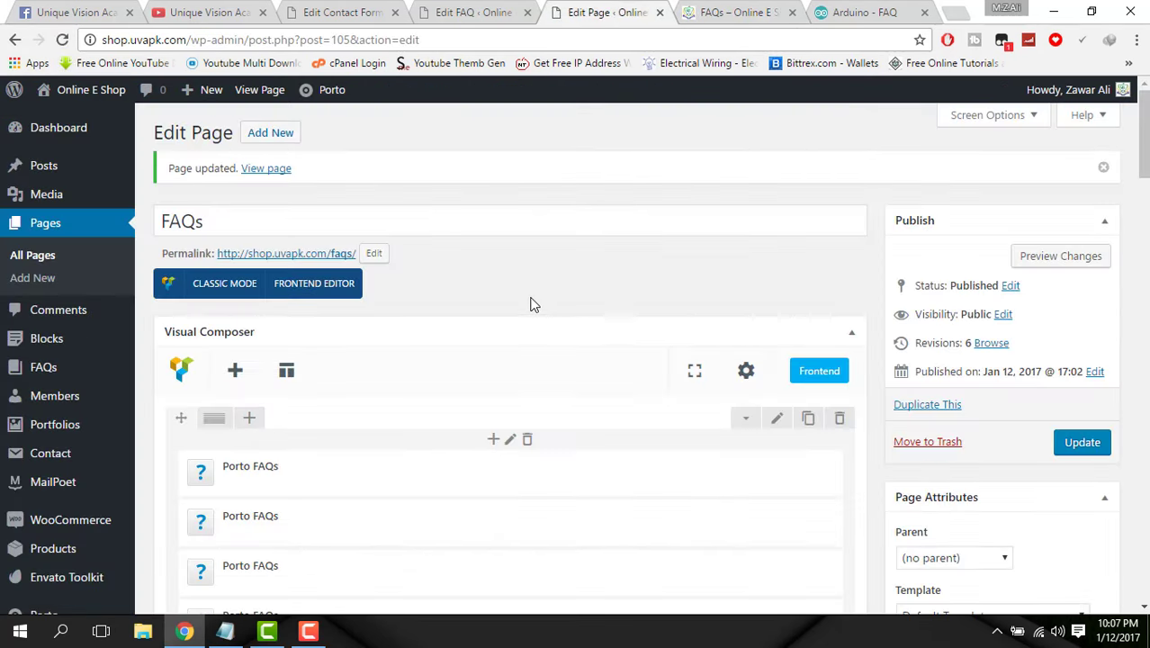
scroll(531, 304, down, 2)
mouse_move(696, 298)
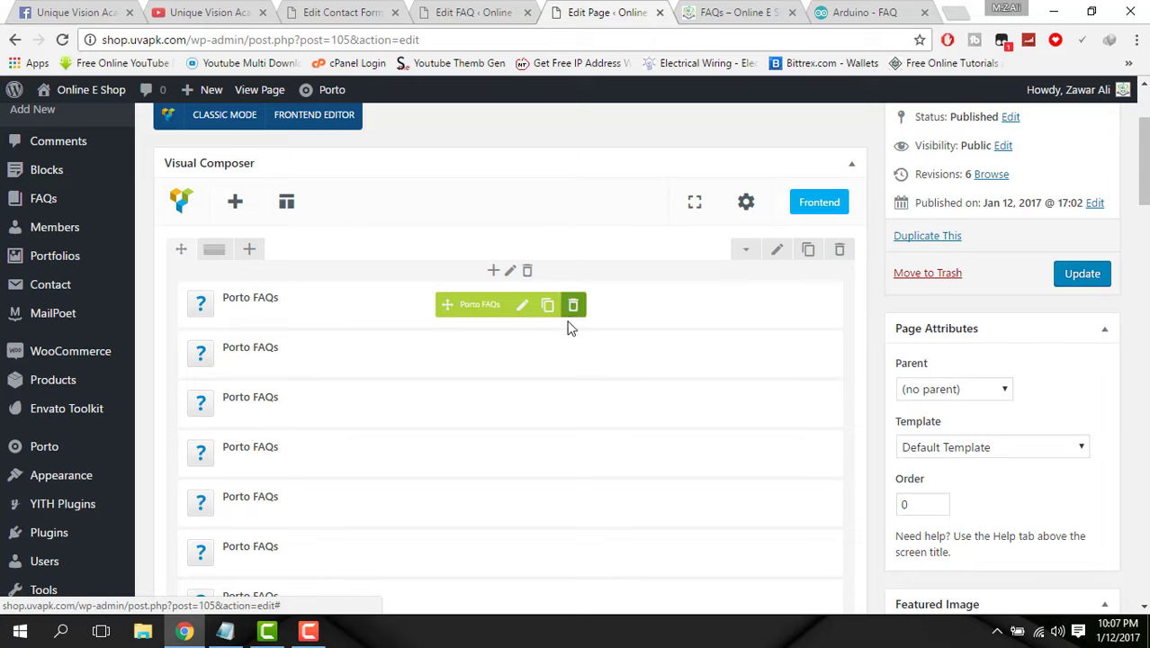
scroll(567, 325, down, 3)
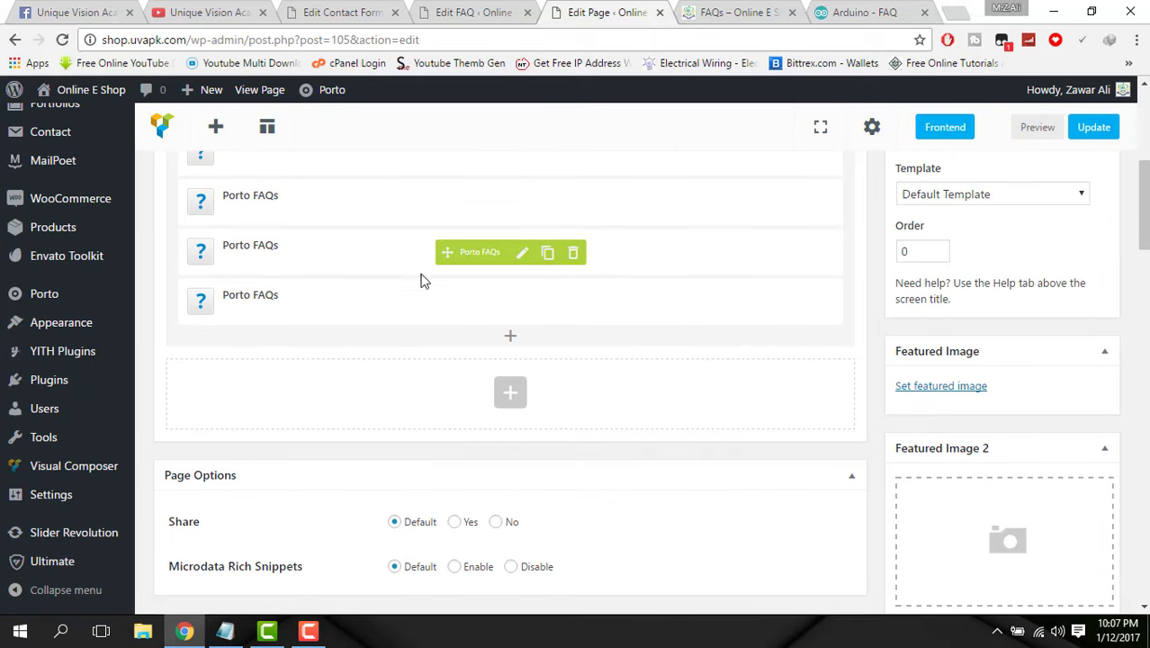
scroll(454, 286, up, 4)
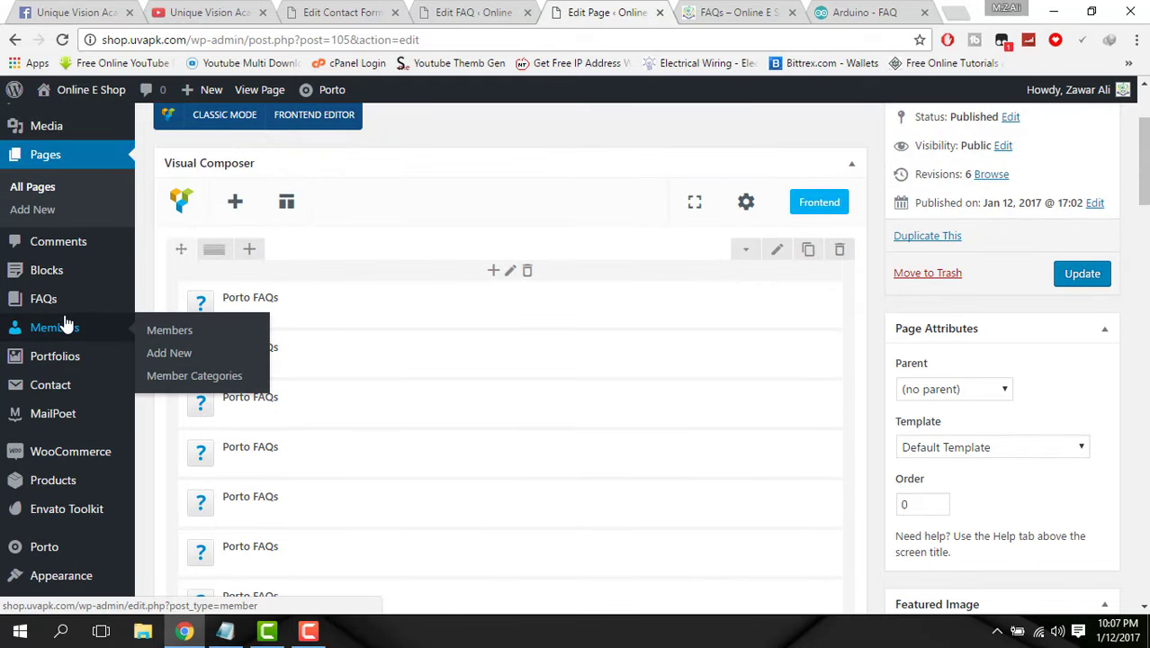
mouse_move(103, 310)
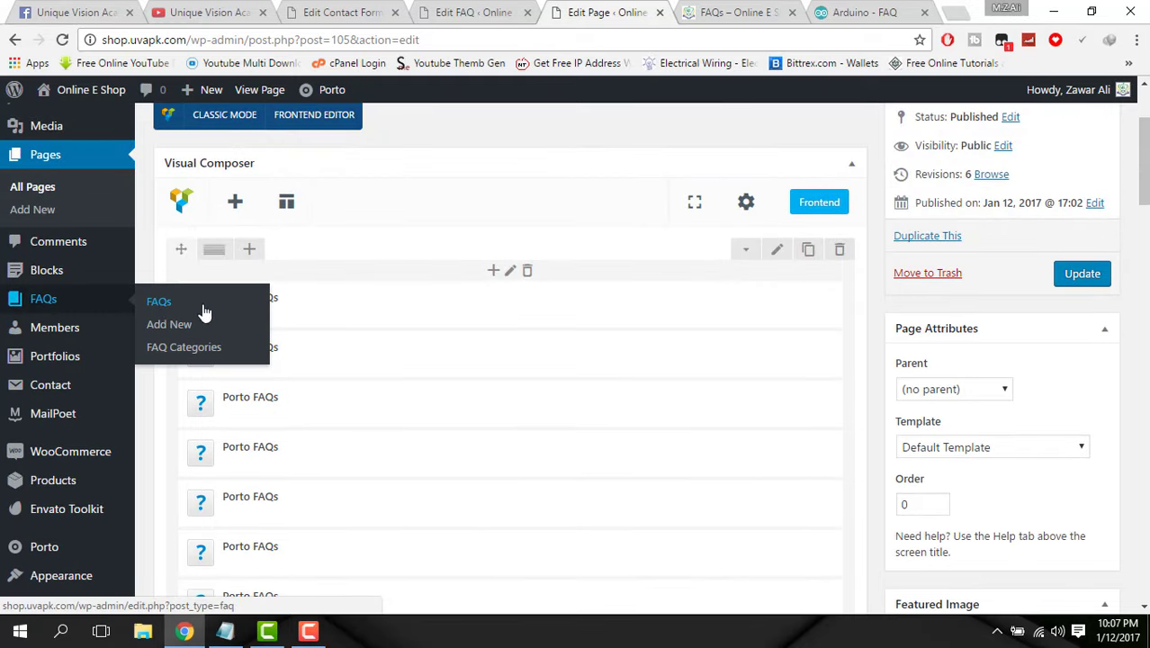
click(151, 306)
click(688, 11)
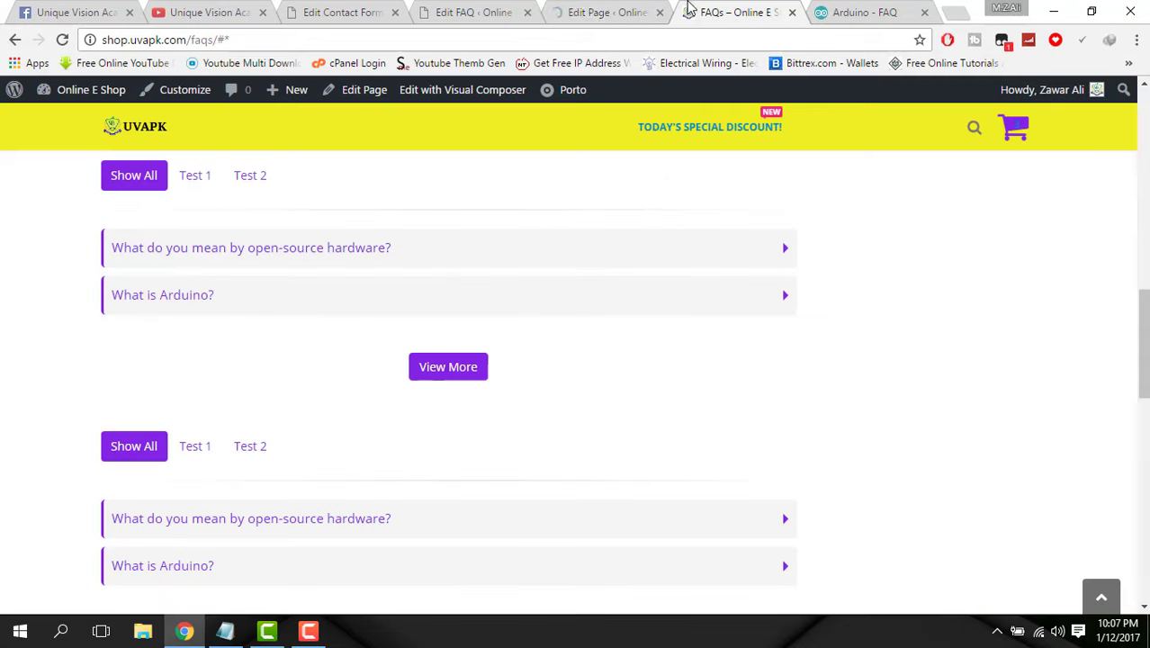
click(621, 9)
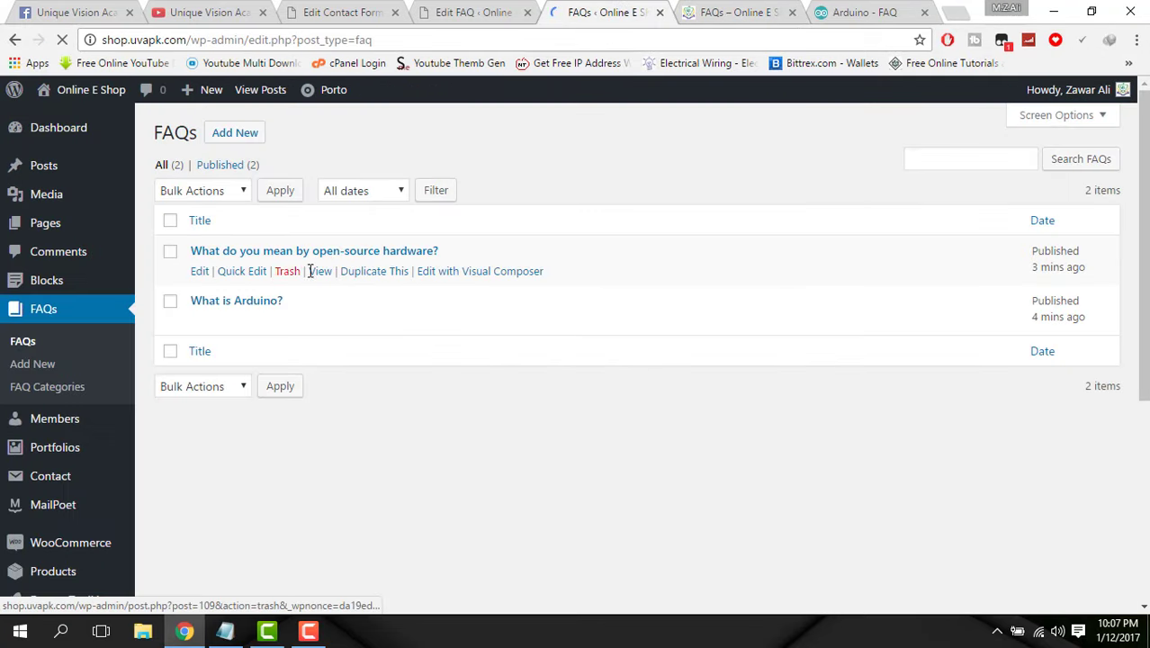
- Create five duplicates of the "What do you mean by open-source hardware?" FAQ entry
click(375, 273)
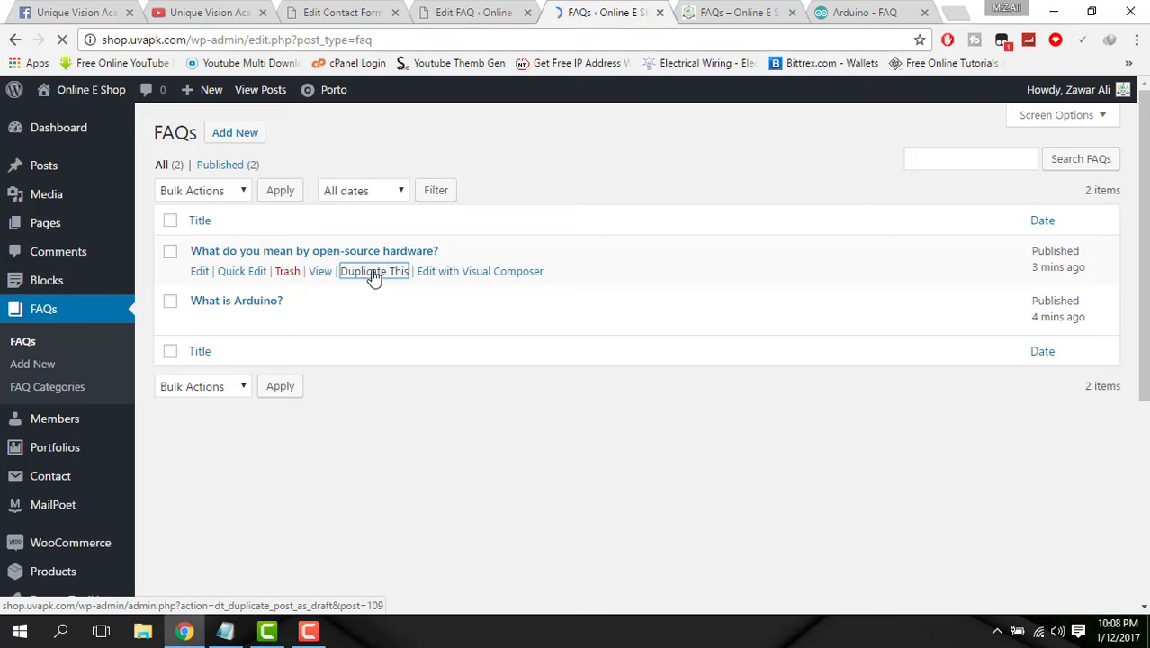
click(374, 275)
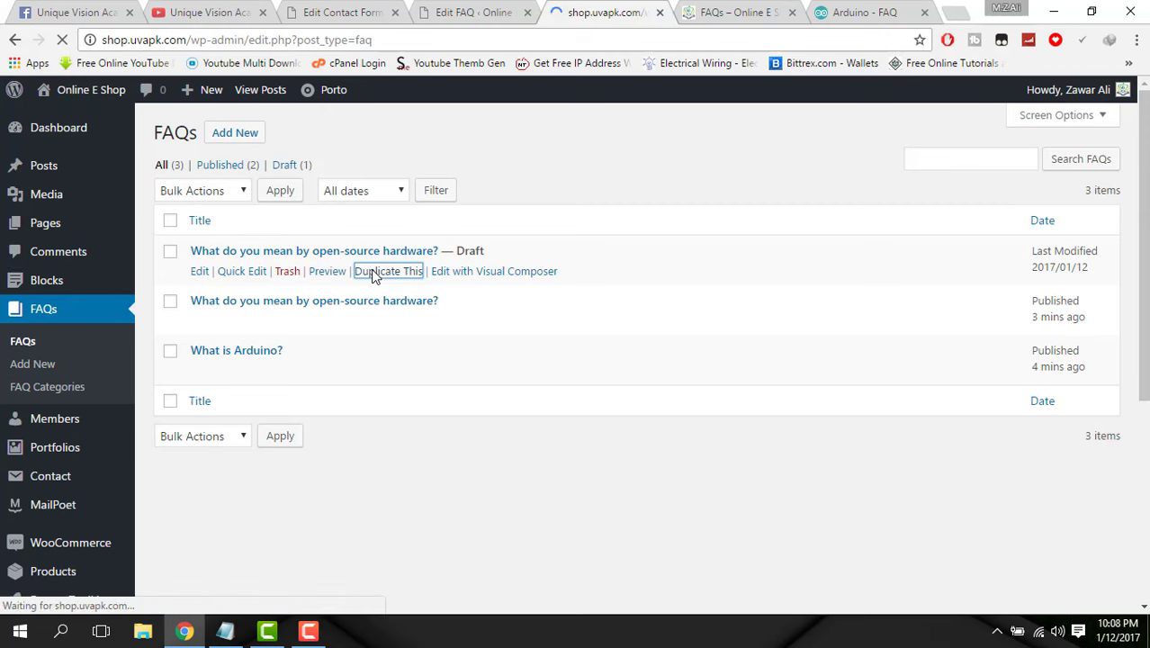
click(382, 271)
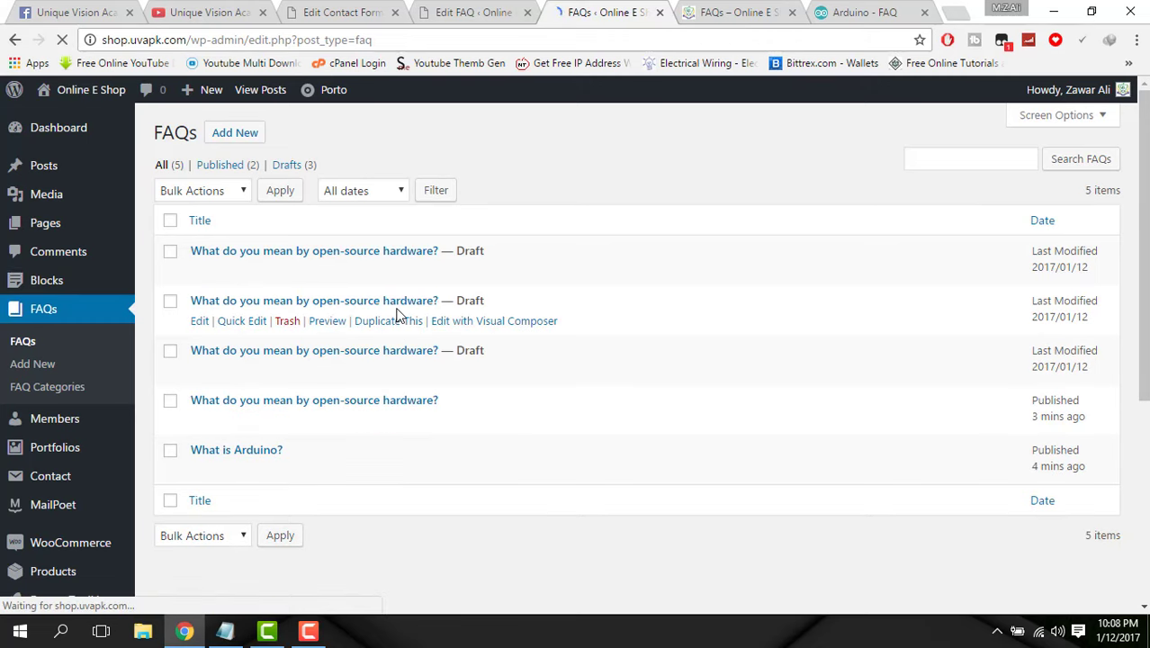
click(393, 328)
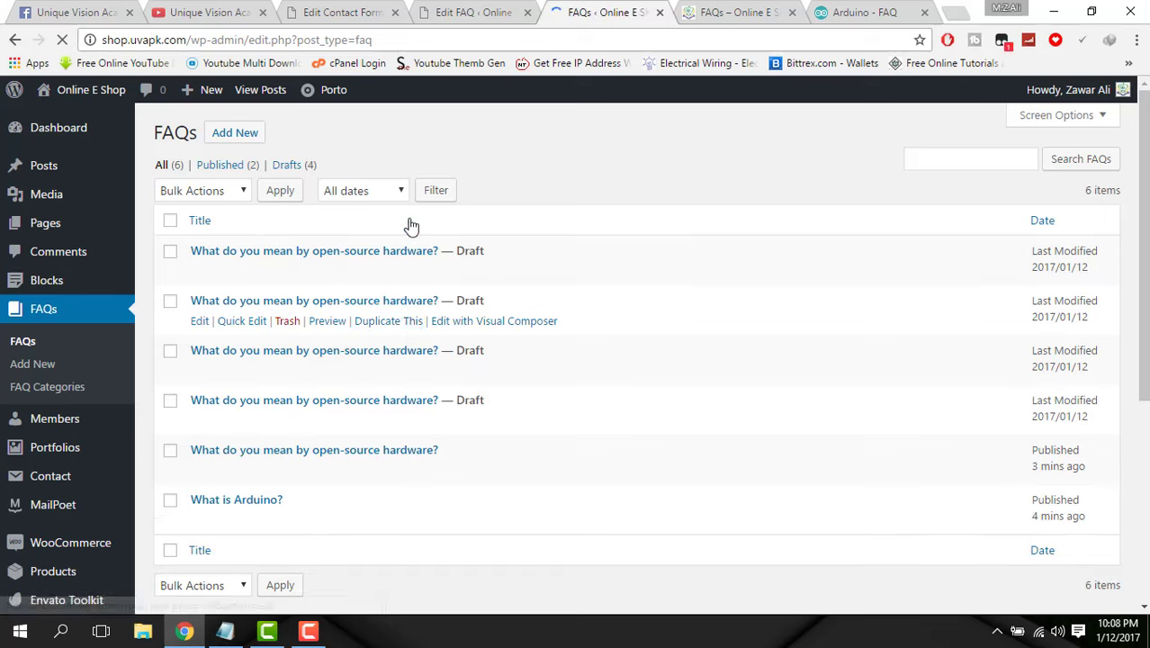
click(387, 325)
click(387, 322)
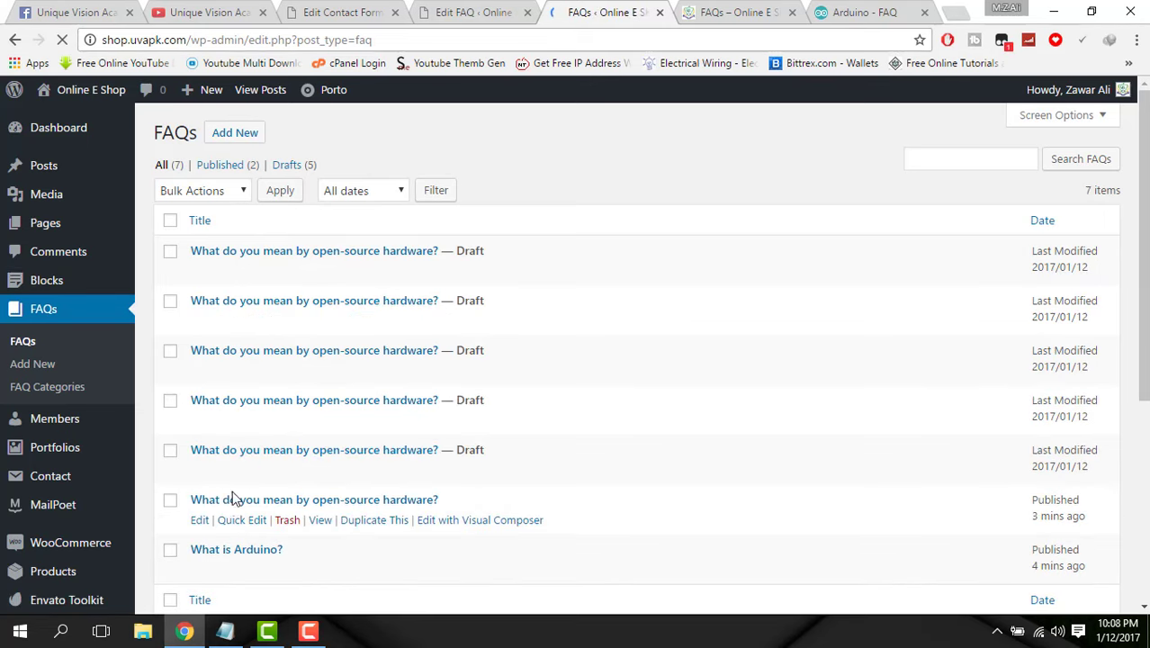
- Reload the live FAQs page and check whether its blocks include the duplicated open-source hardware entries
click(707, 9)
scroll(344, 156, down, 2)
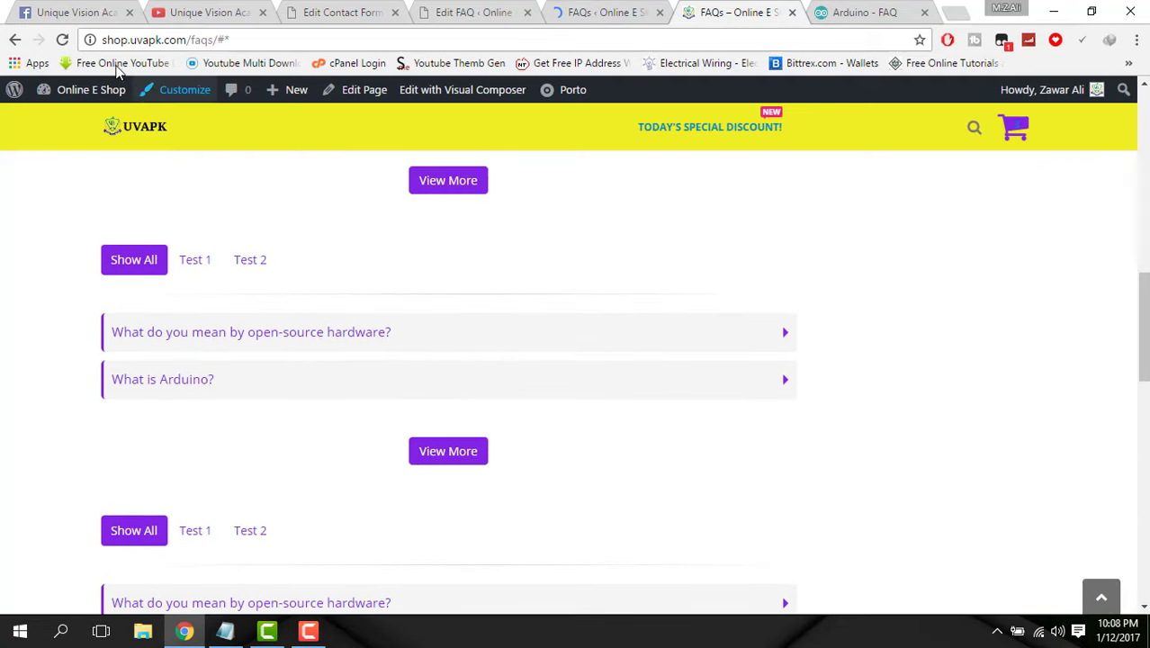
click(63, 41)
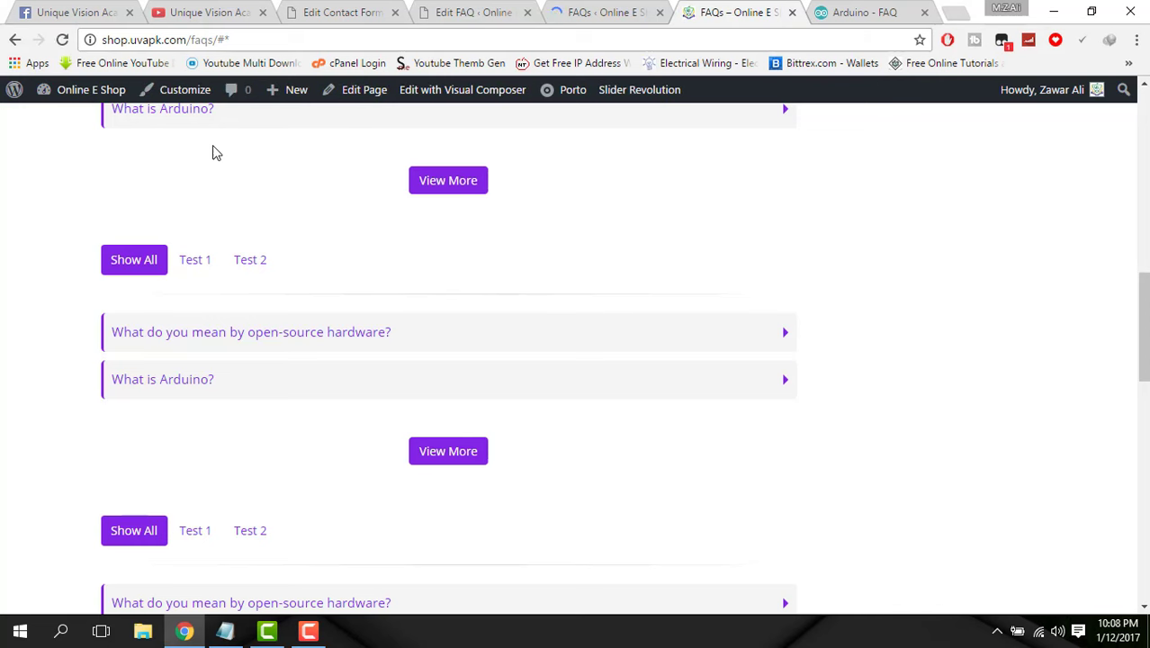
scroll(270, 171, up, 5)
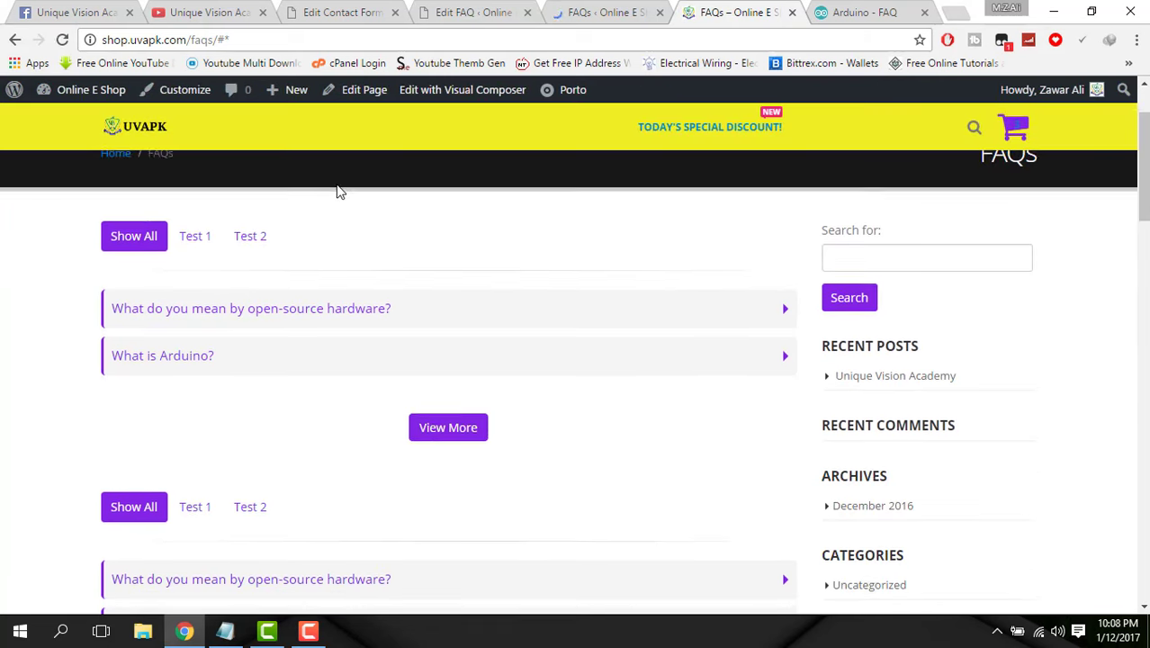
scroll(336, 187, down, 3)
scroll(337, 190, up, 1)
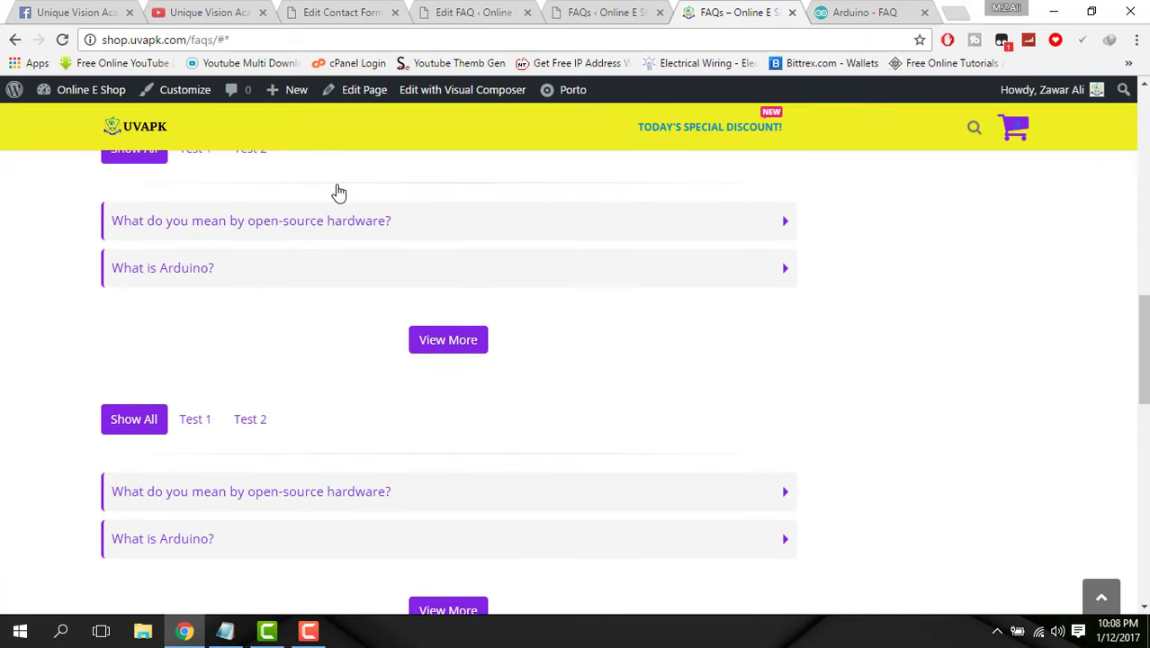
- Publish the topmost draft copy of "What do you mean by open-source hardware?" and return to the live FAQs page
click(602, 13)
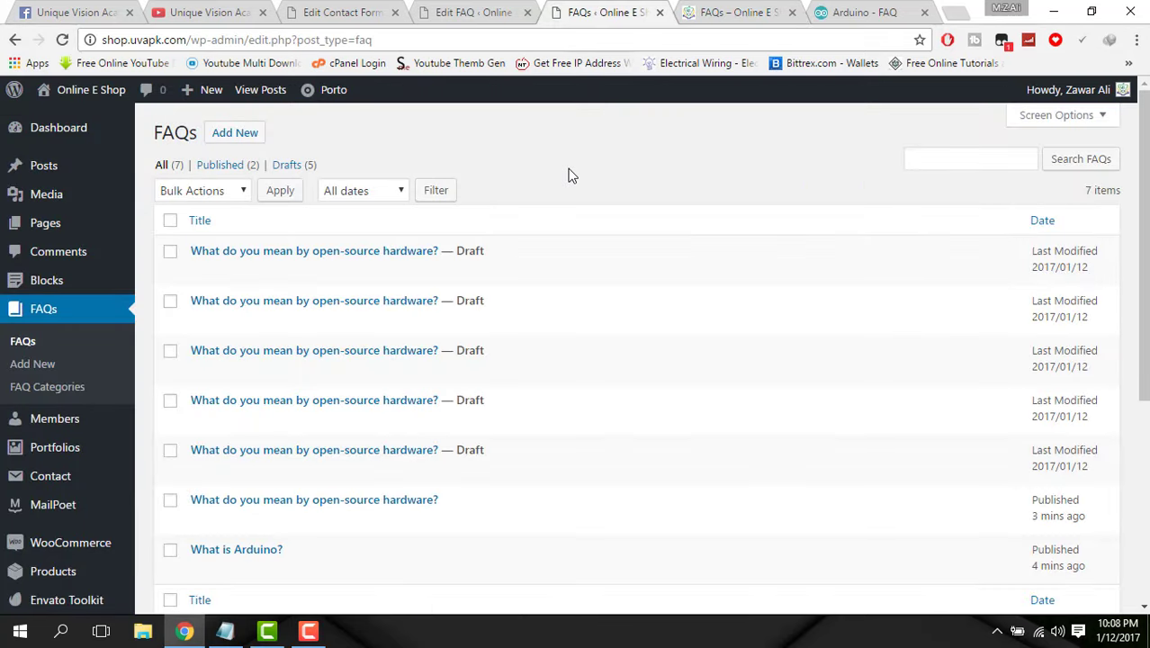
scroll(509, 250, down, 3)
scroll(505, 252, up, 3)
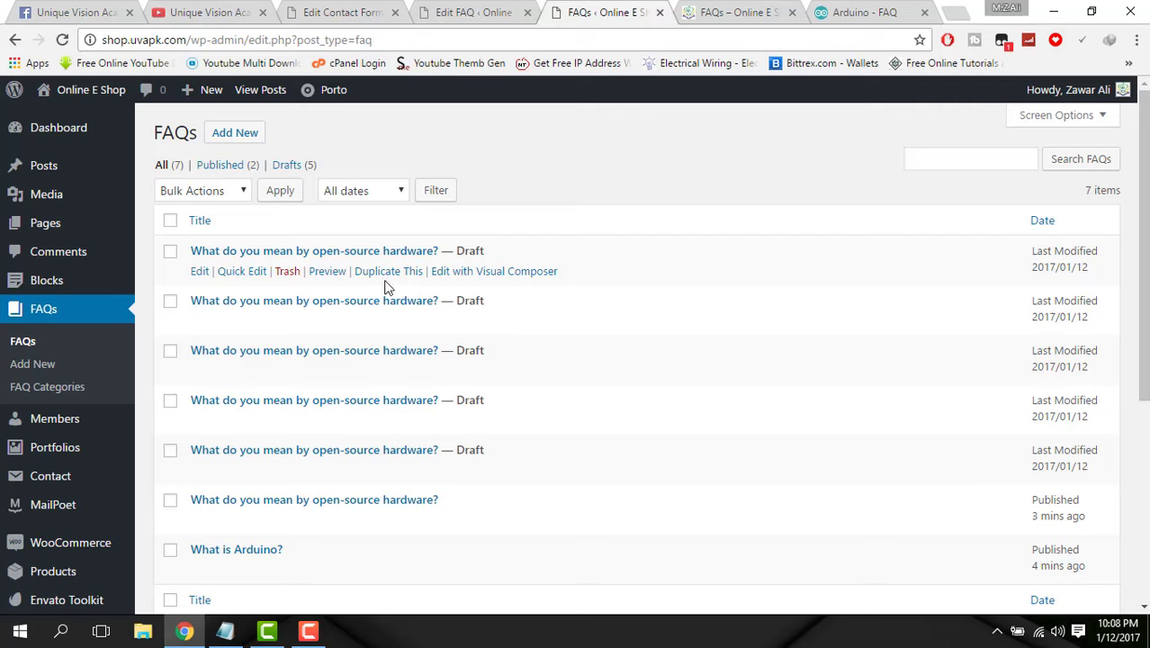
click(200, 272)
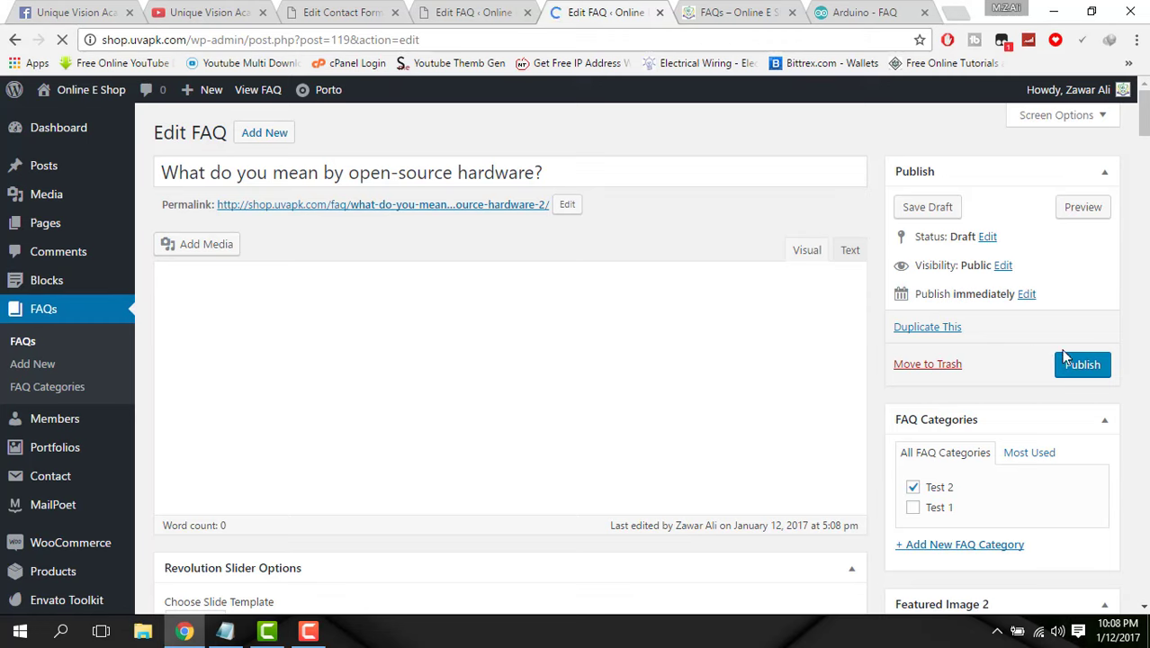
click(1080, 368)
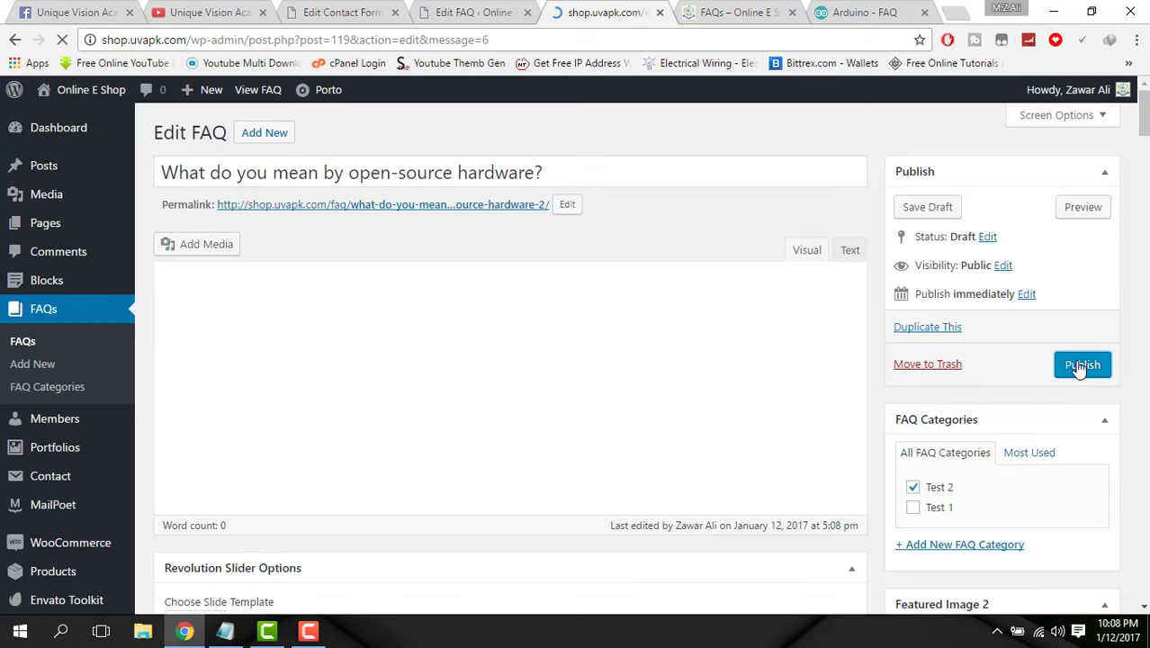
click(730, 12)
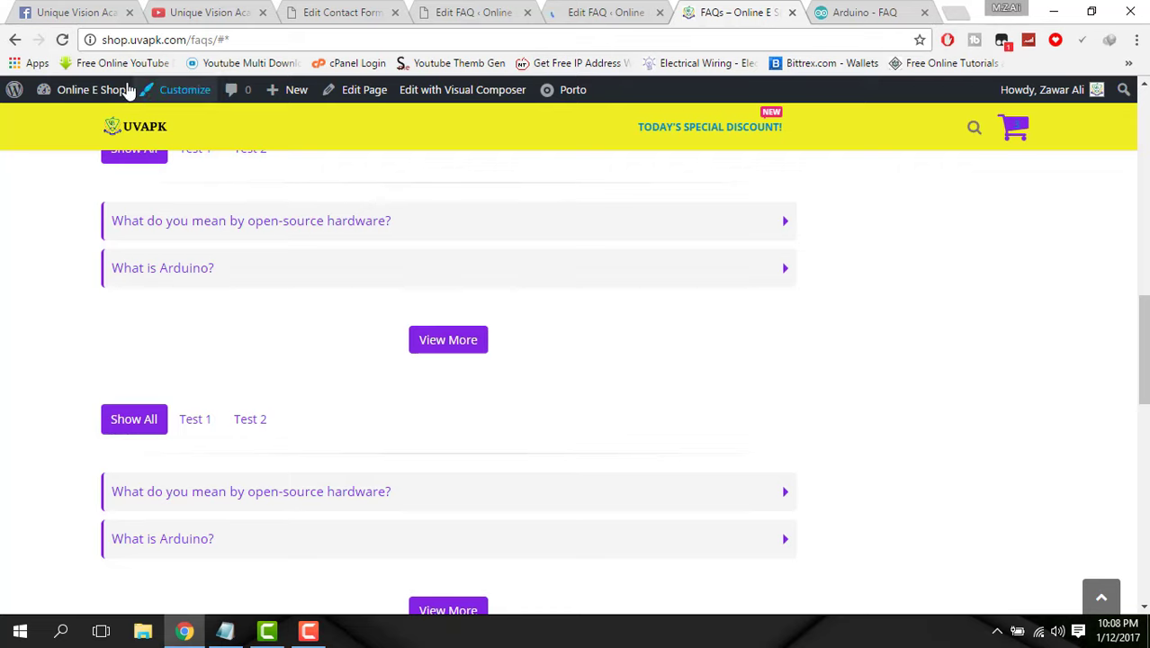
- Reload the live FAQs page and check its FAQ blocks for the newly published open-source hardware entry
click(62, 40)
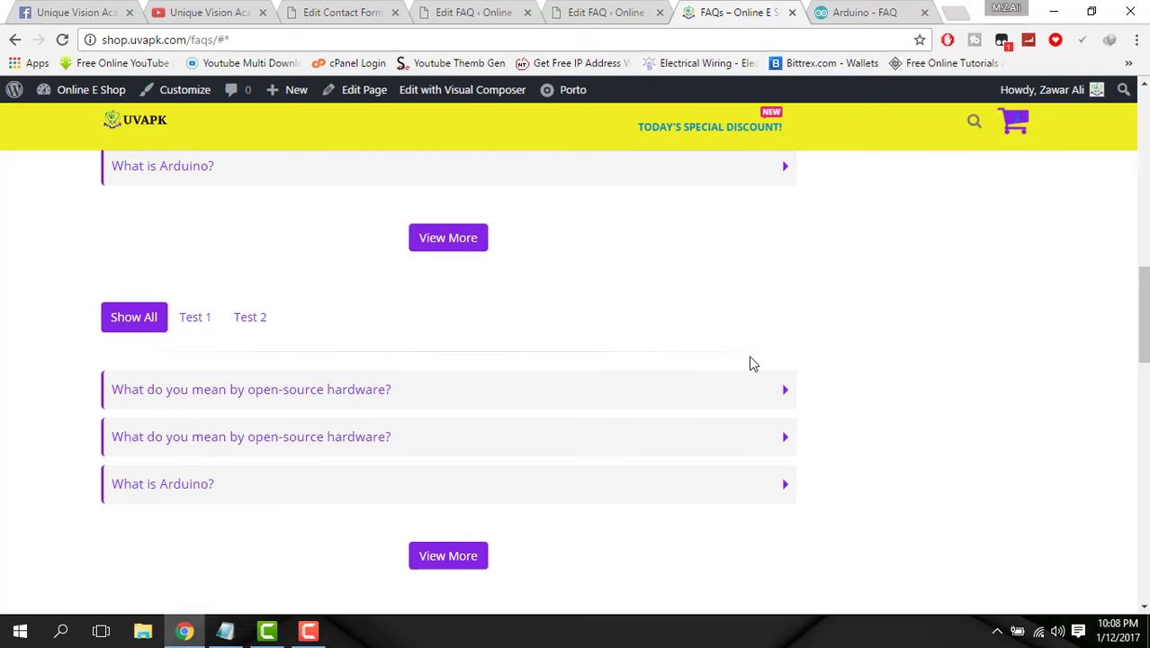
click(751, 386)
click(750, 385)
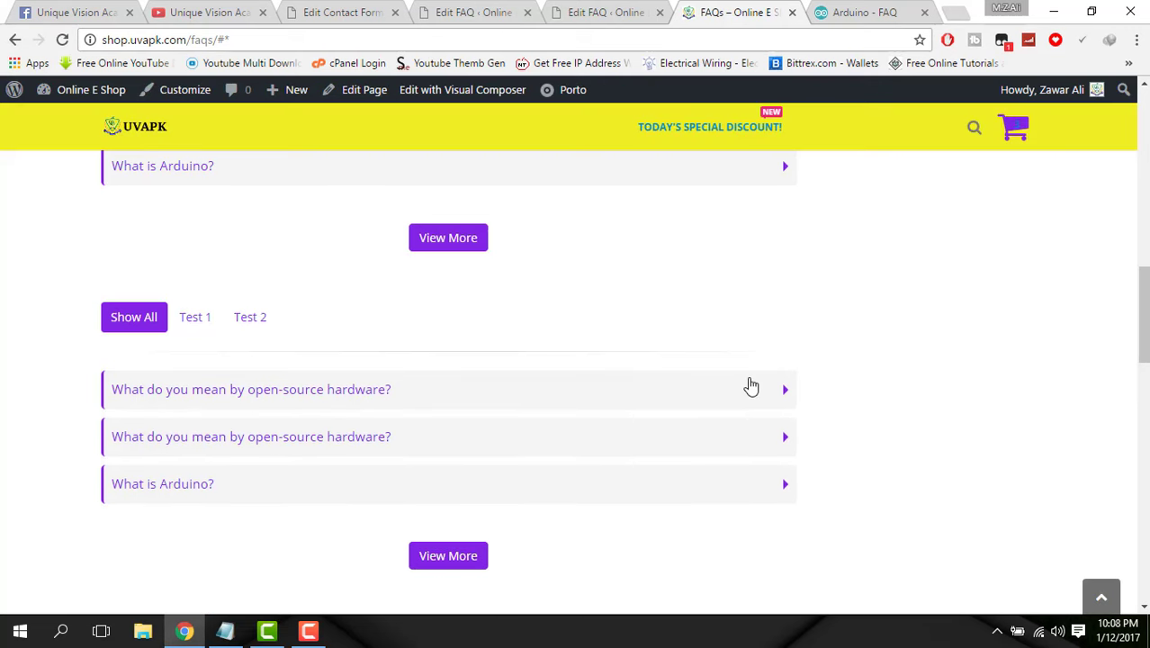
scroll(734, 364, up, 2)
scroll(735, 364, up, 3)
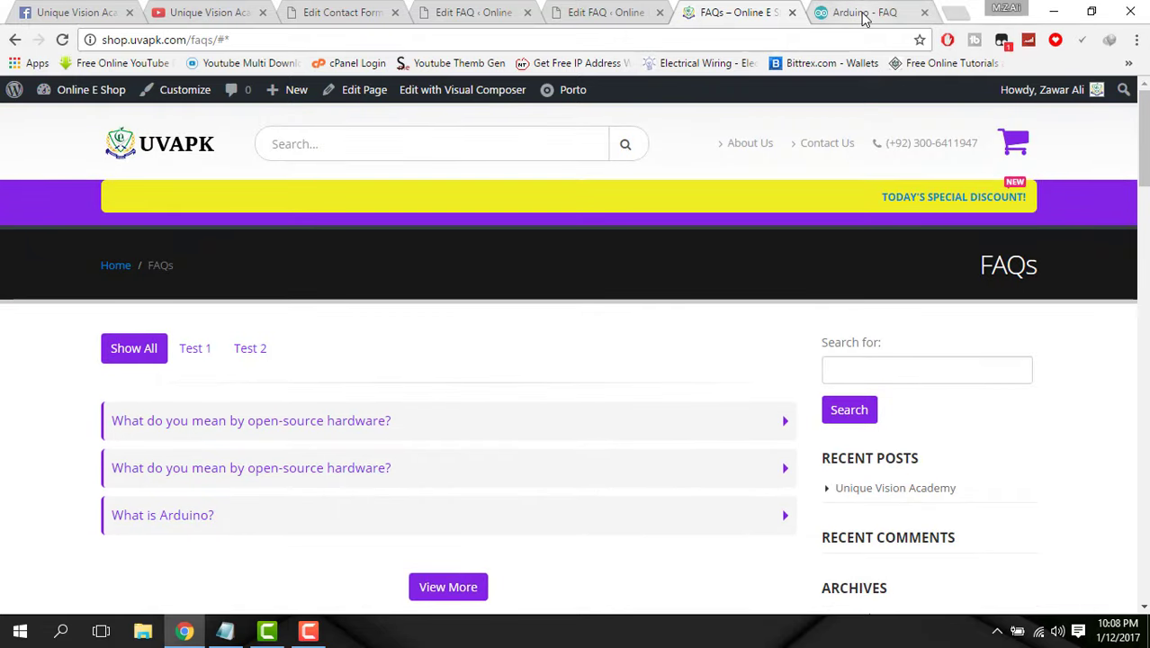
- Close the Arduino FAQ page, the live FAQs page and both FAQ editing pages
click(924, 12)
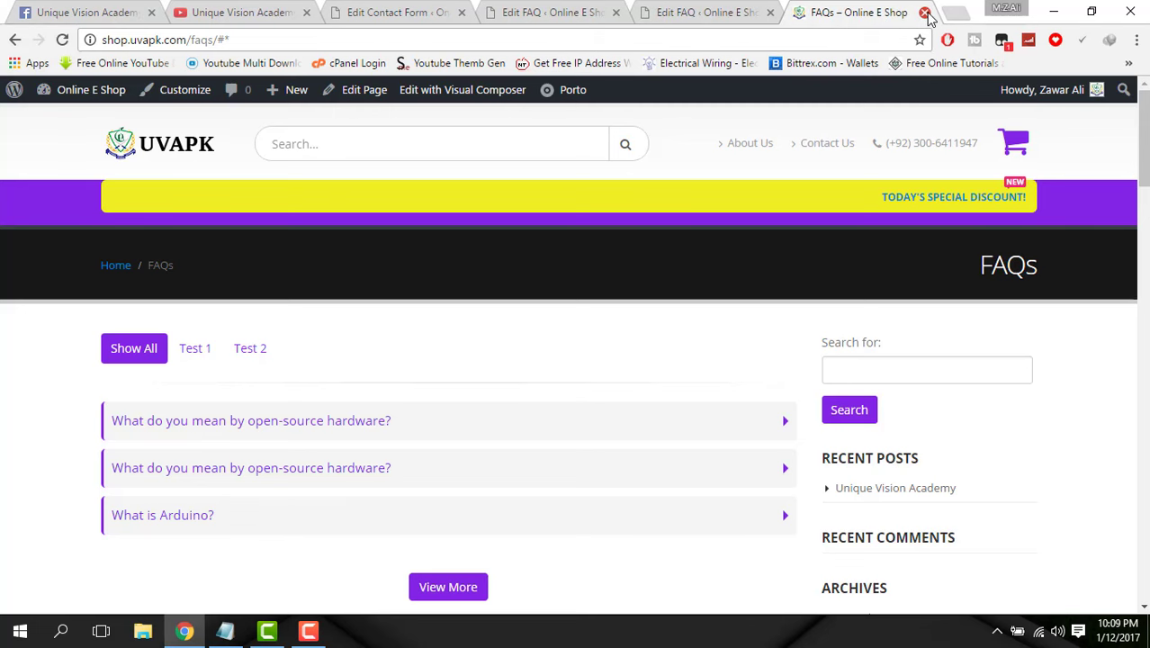
click(925, 12)
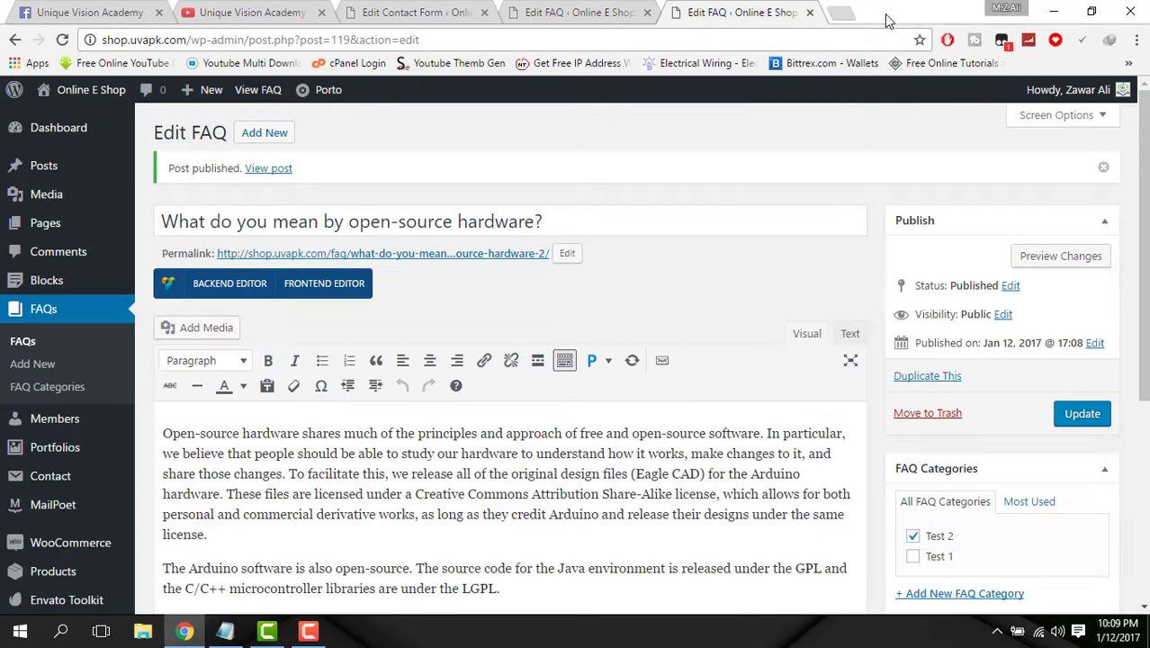
click(810, 13)
click(647, 14)
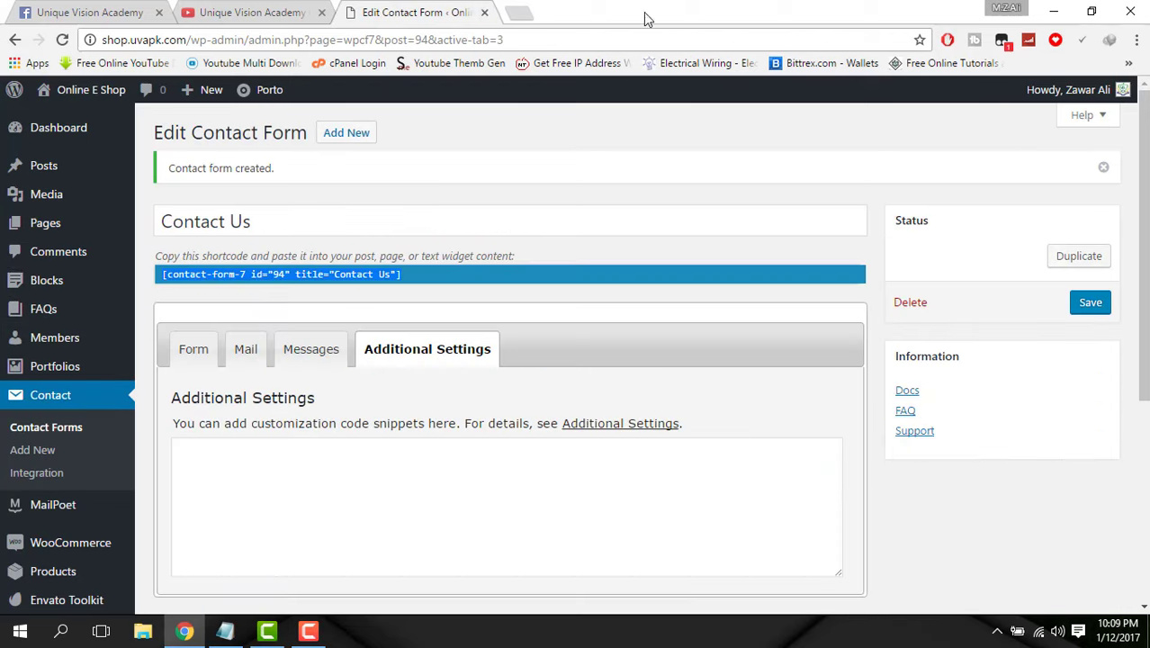
- Go to the site's menu management screen and create a new menu named Main Menu
scroll(422, 220, down, 3)
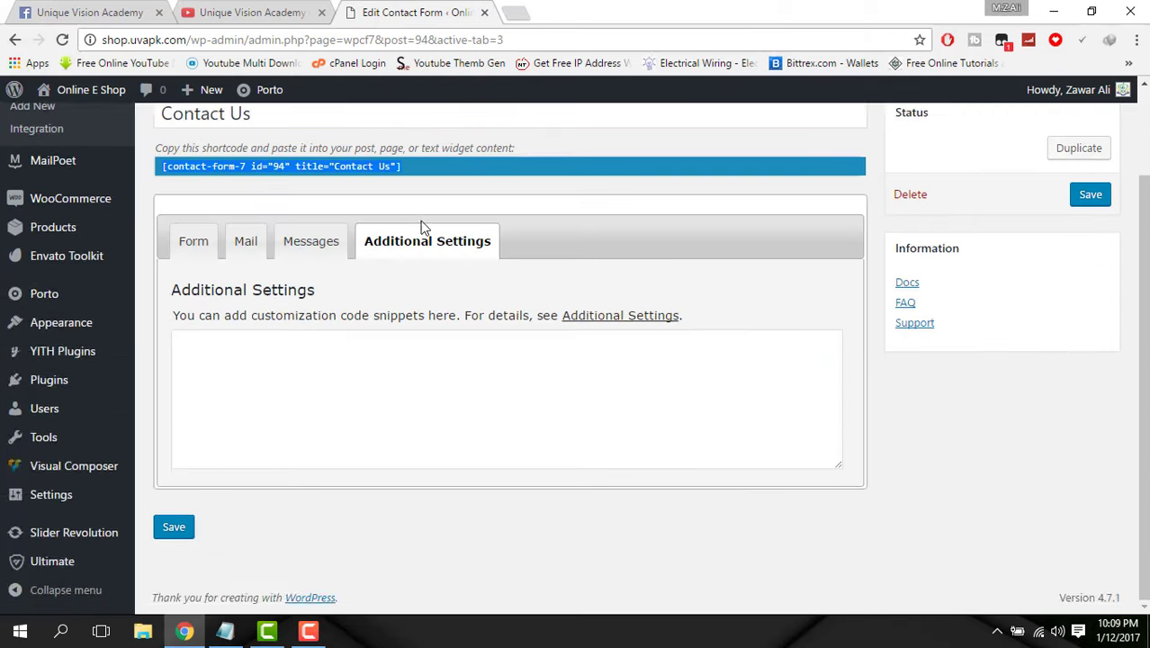
scroll(423, 220, up, 3)
click(37, 138)
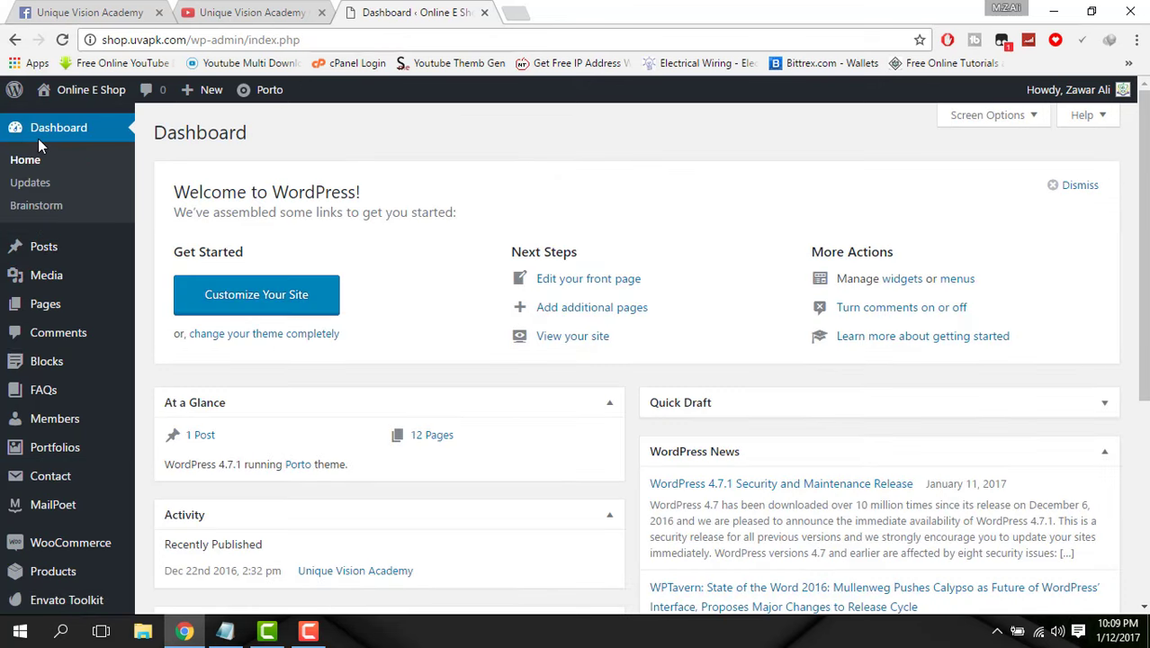
mouse_move(84, 458)
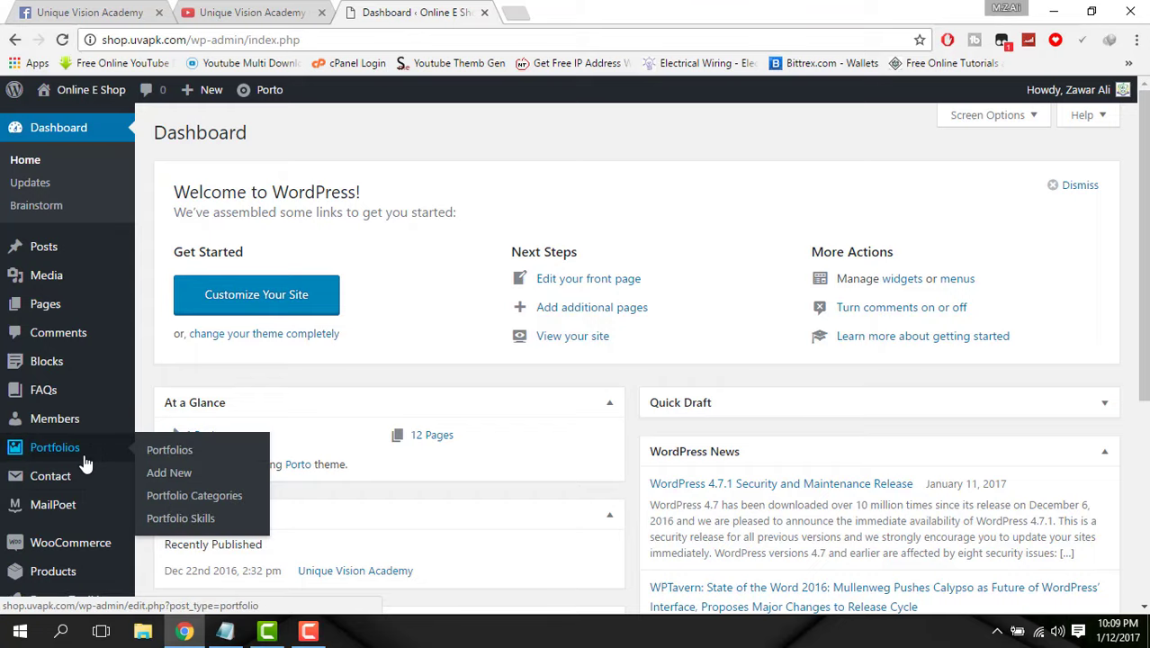
scroll(84, 463, down, 3)
mouse_move(85, 420)
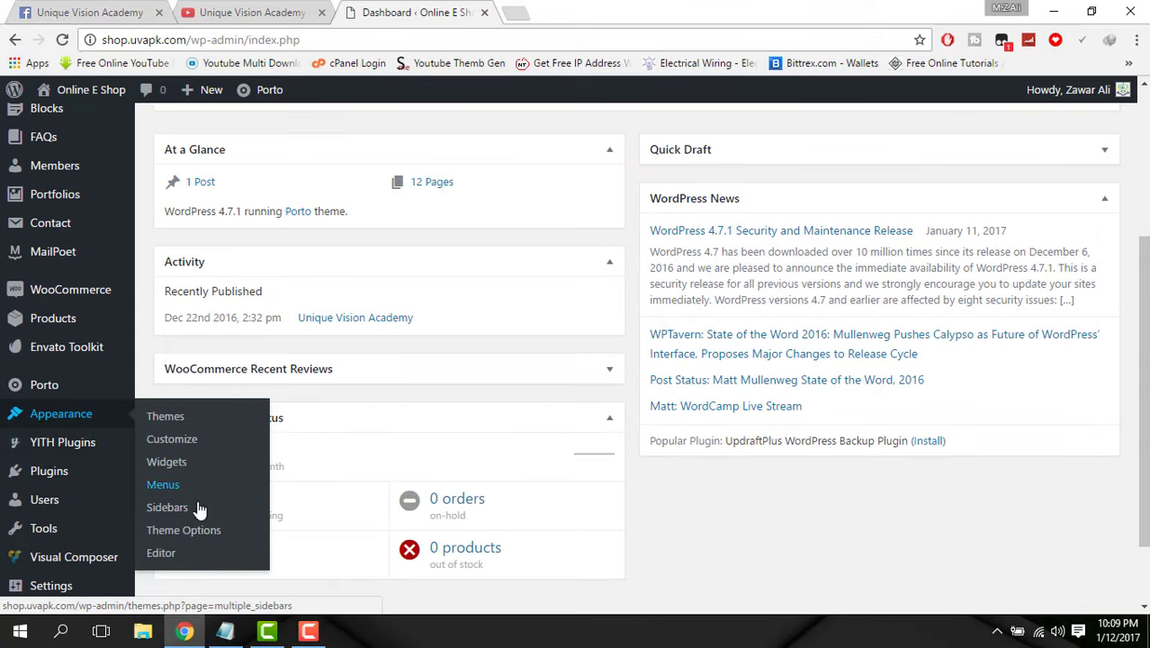
click(165, 493)
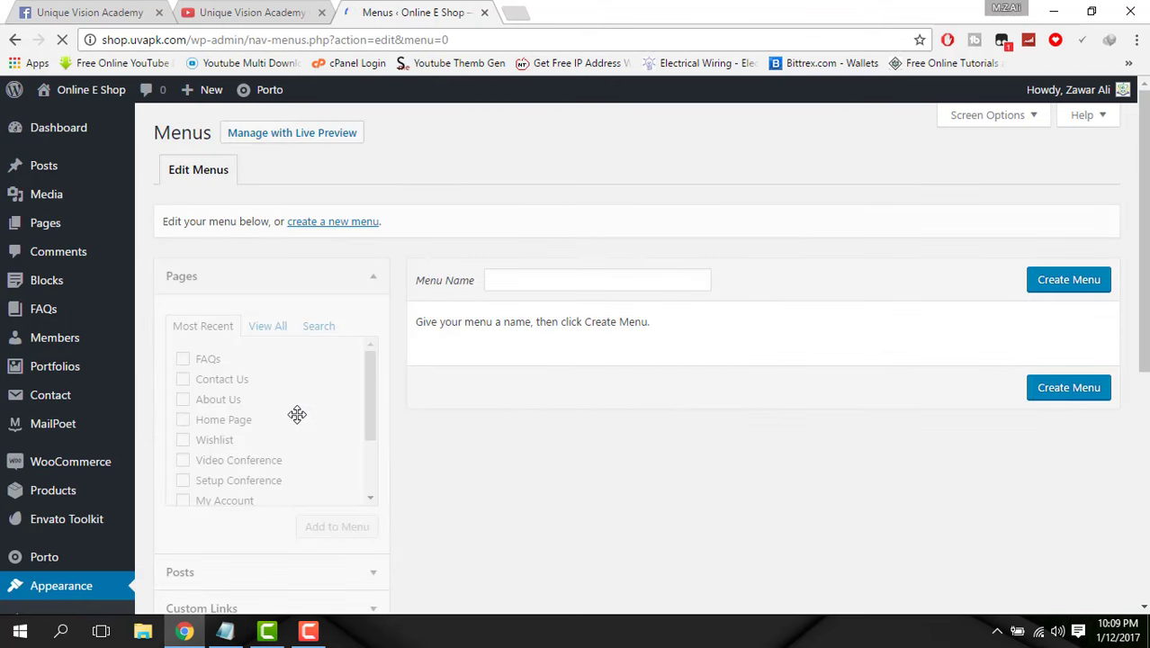
click(576, 282)
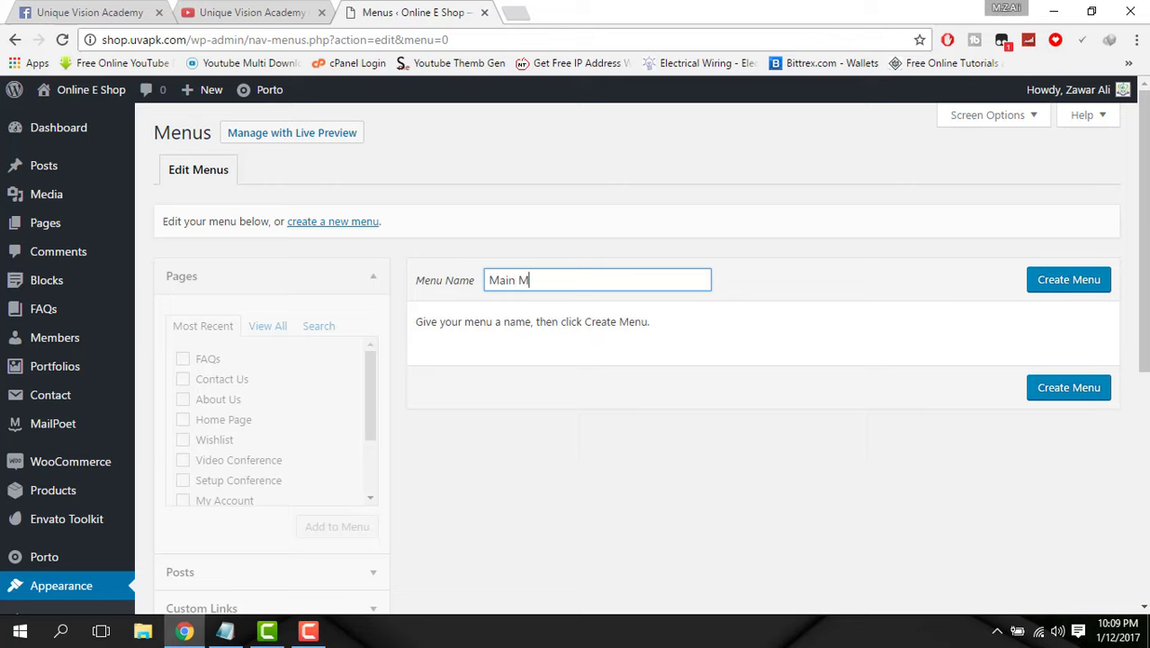
click(1033, 285)
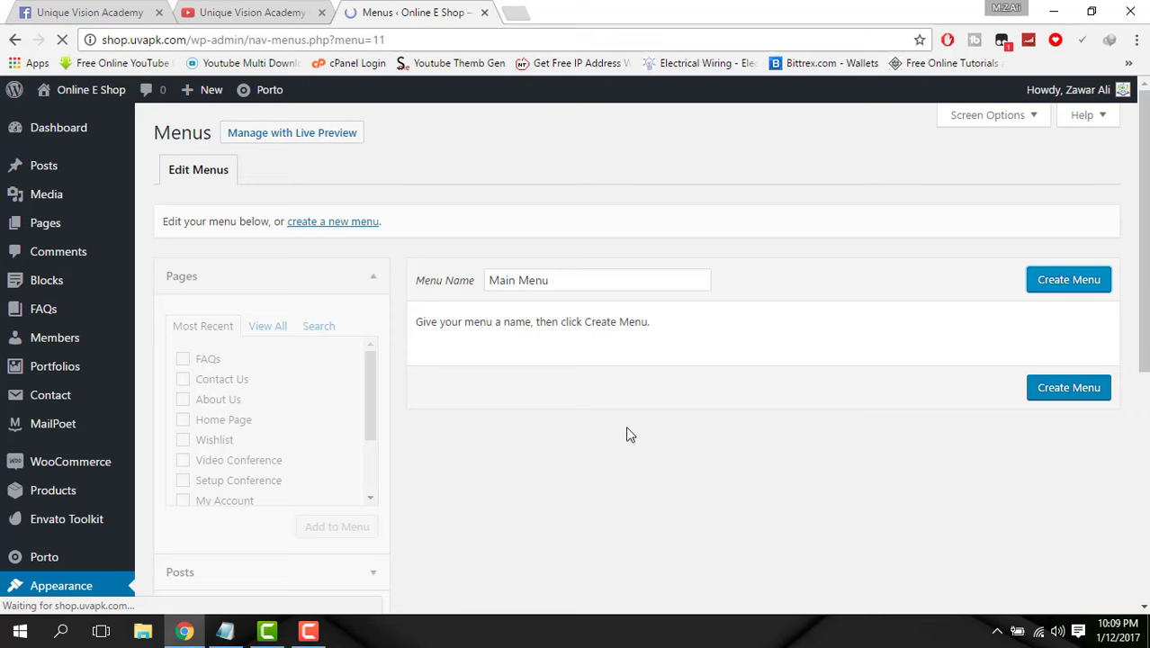
- Assign the new menu to the Main Menu display location
scroll(685, 391, down, 1)
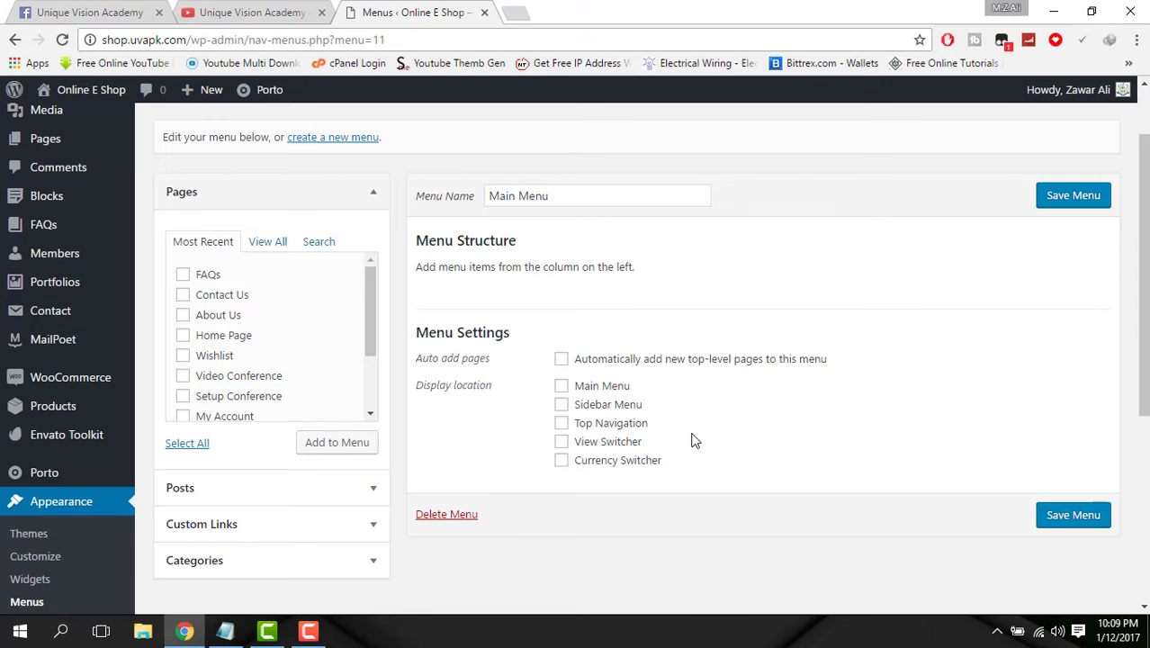
click(561, 386)
scroll(732, 407, up, 1)
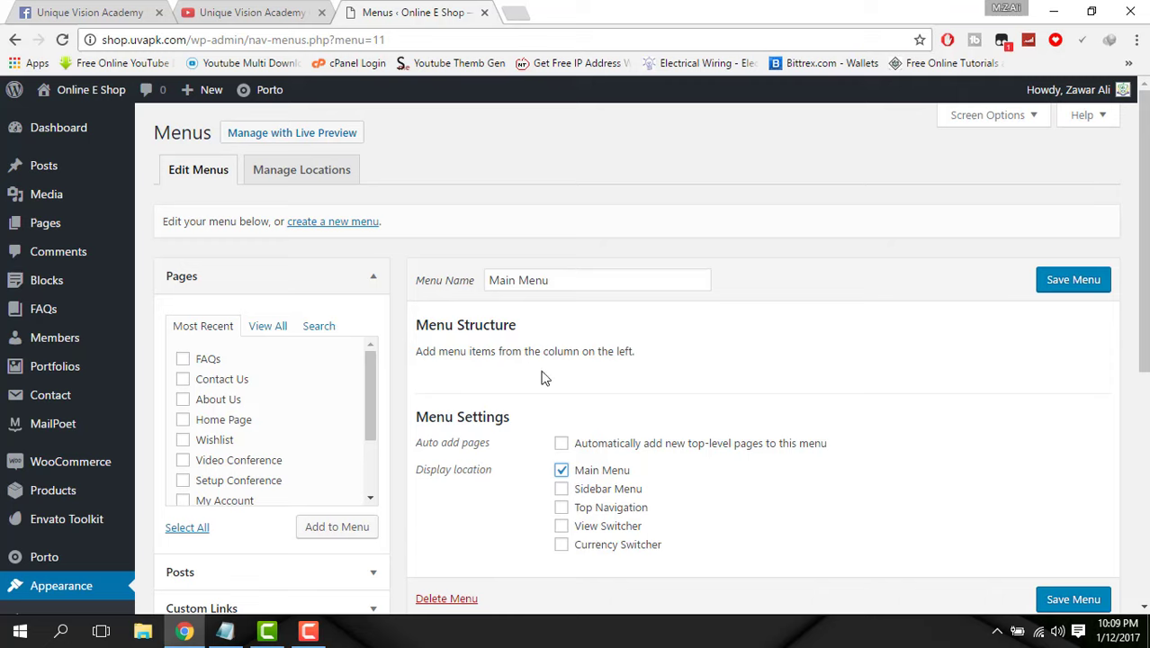
- Add all of the site's pages to the Main Menu structure
click(279, 330)
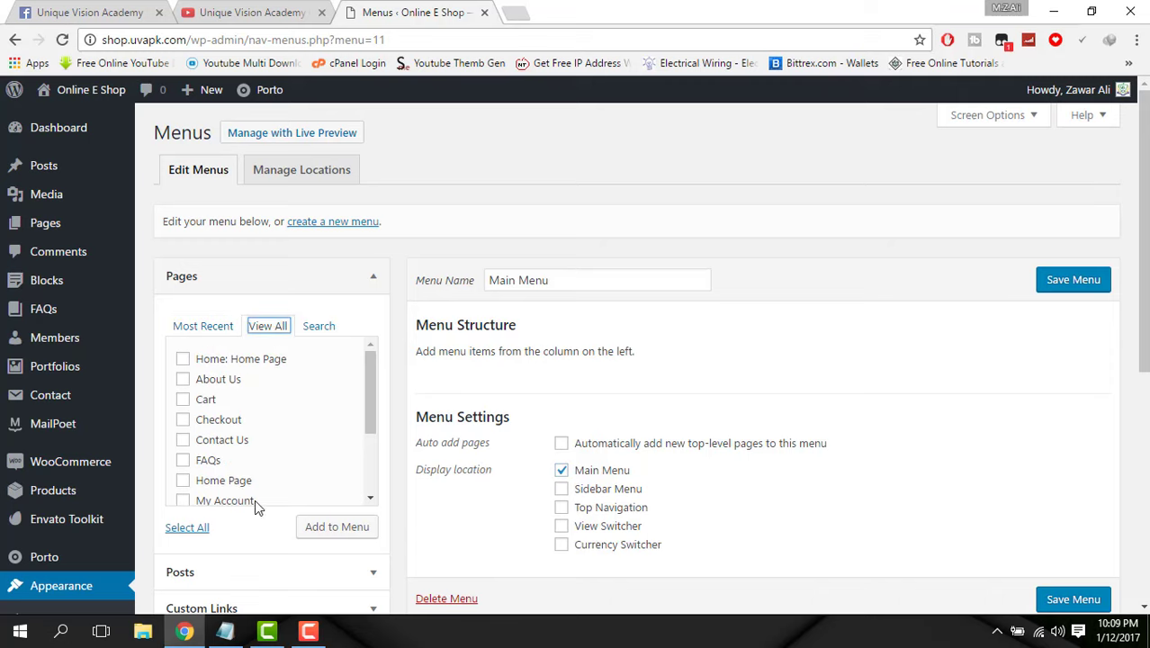
click(198, 528)
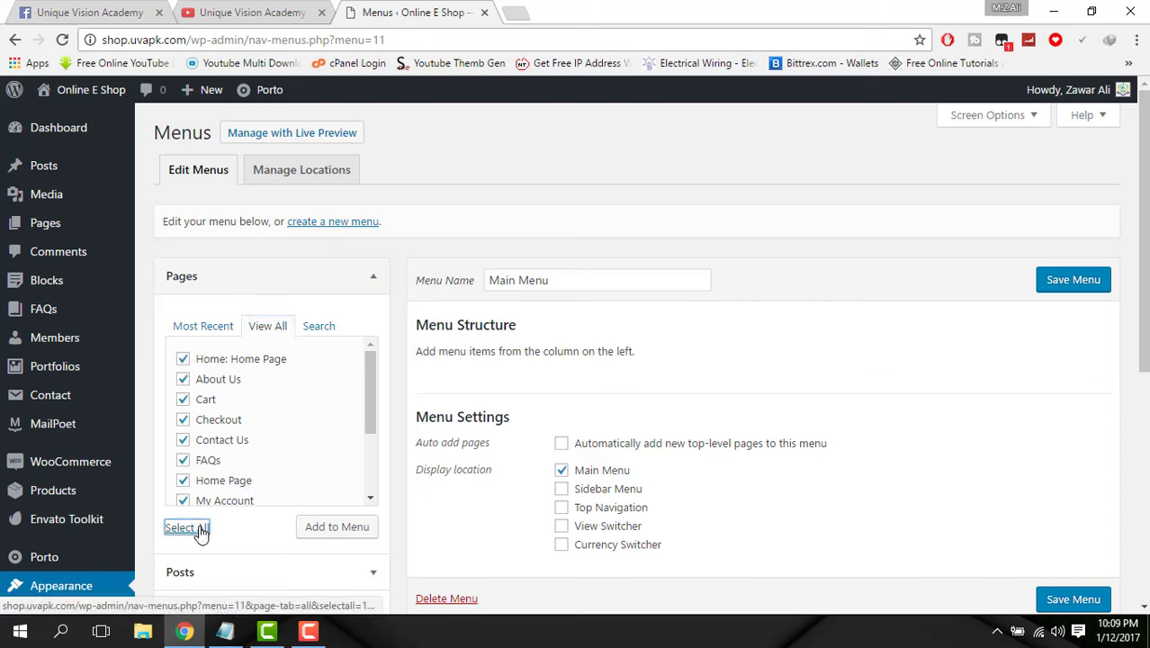
click(324, 528)
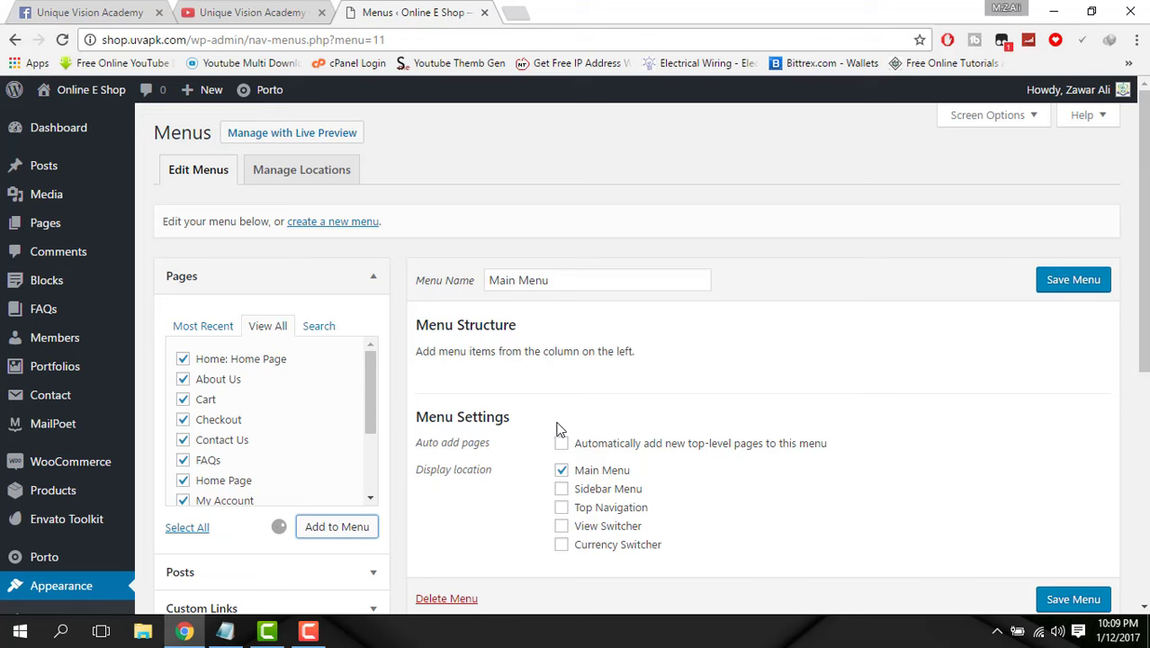
scroll(557, 422, down, 6)
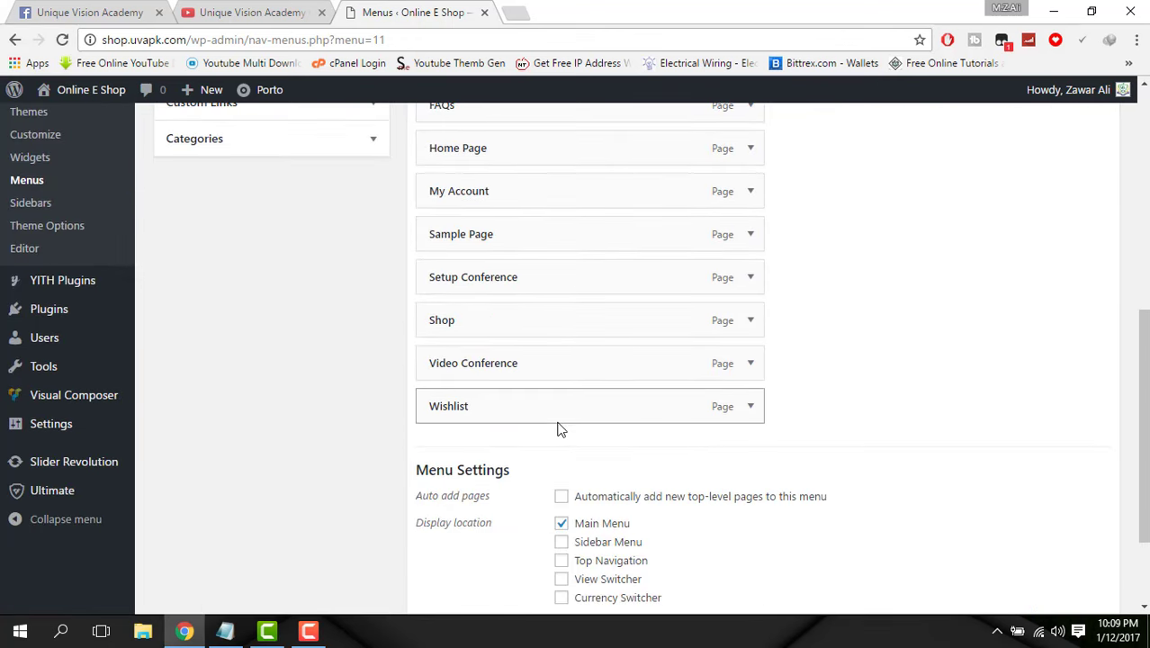
scroll(556, 430, up, 3)
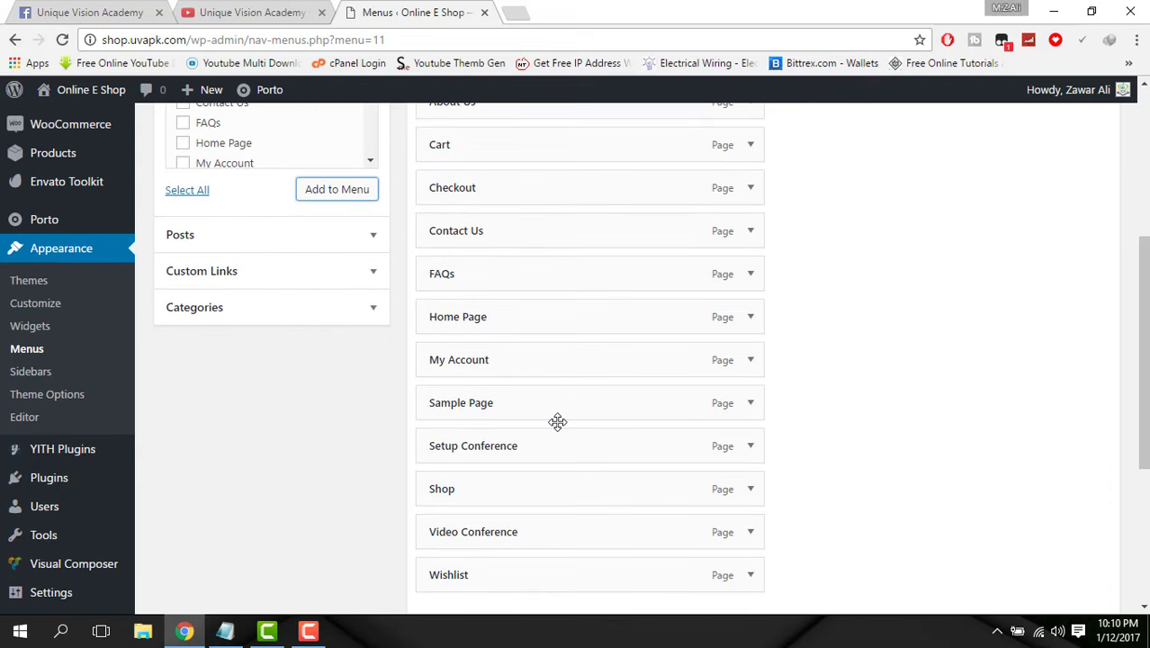
- Inspect the settings of the Home Page item below FAQs, collapse it and save the menu
click(753, 316)
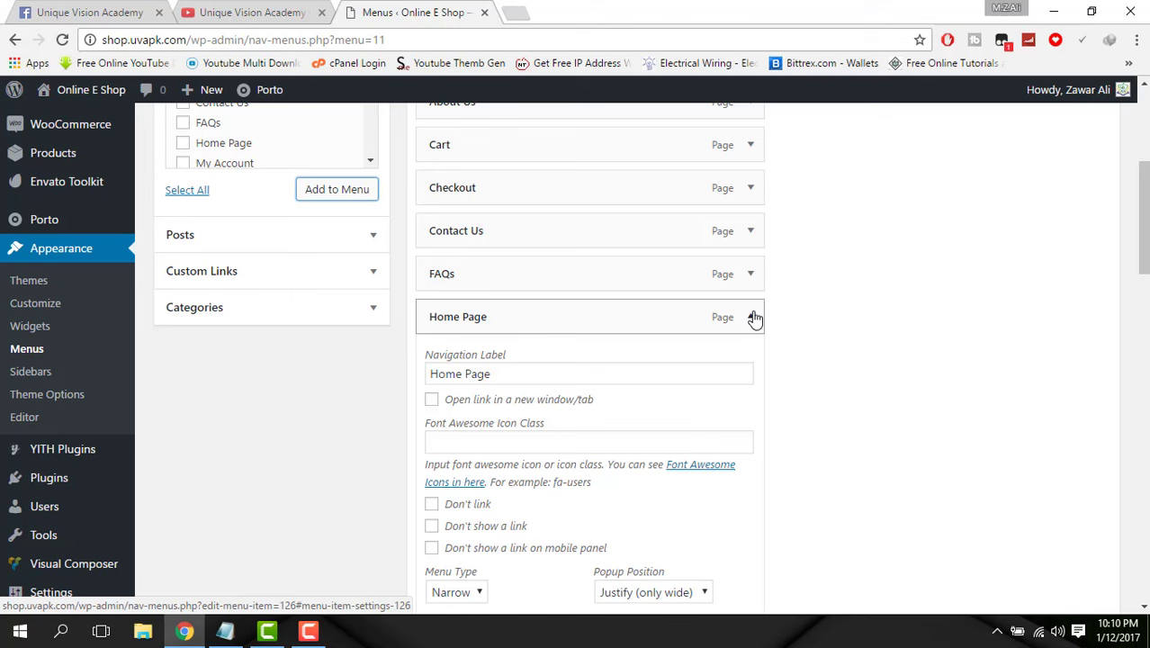
click(752, 317)
scroll(939, 338, up, 4)
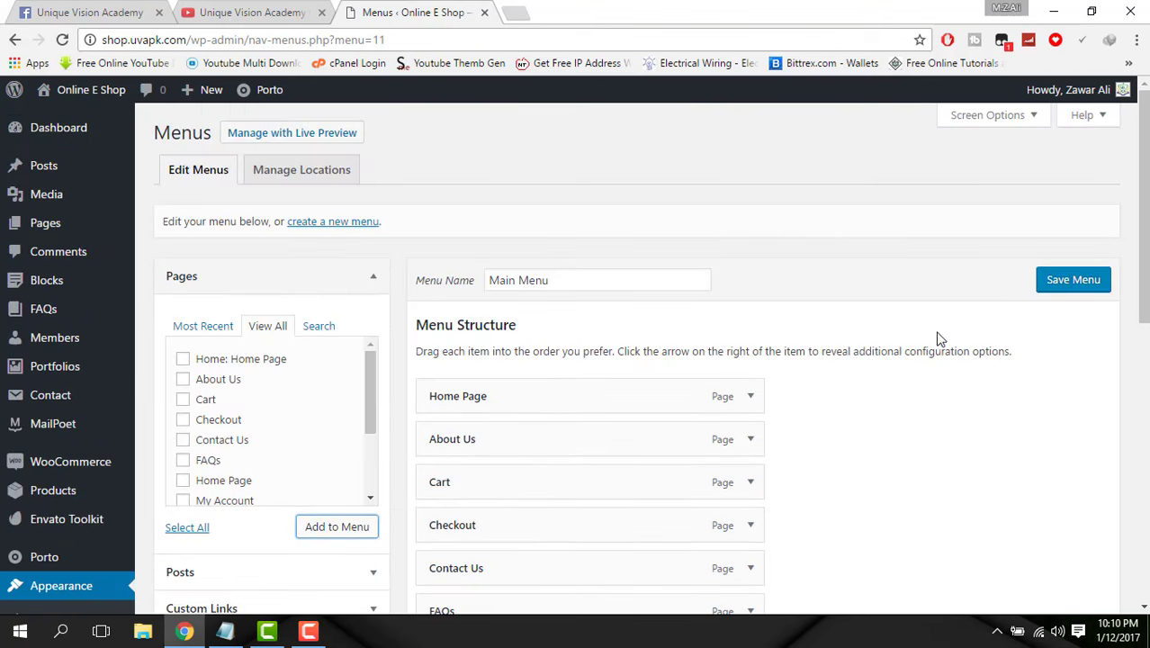
click(1096, 285)
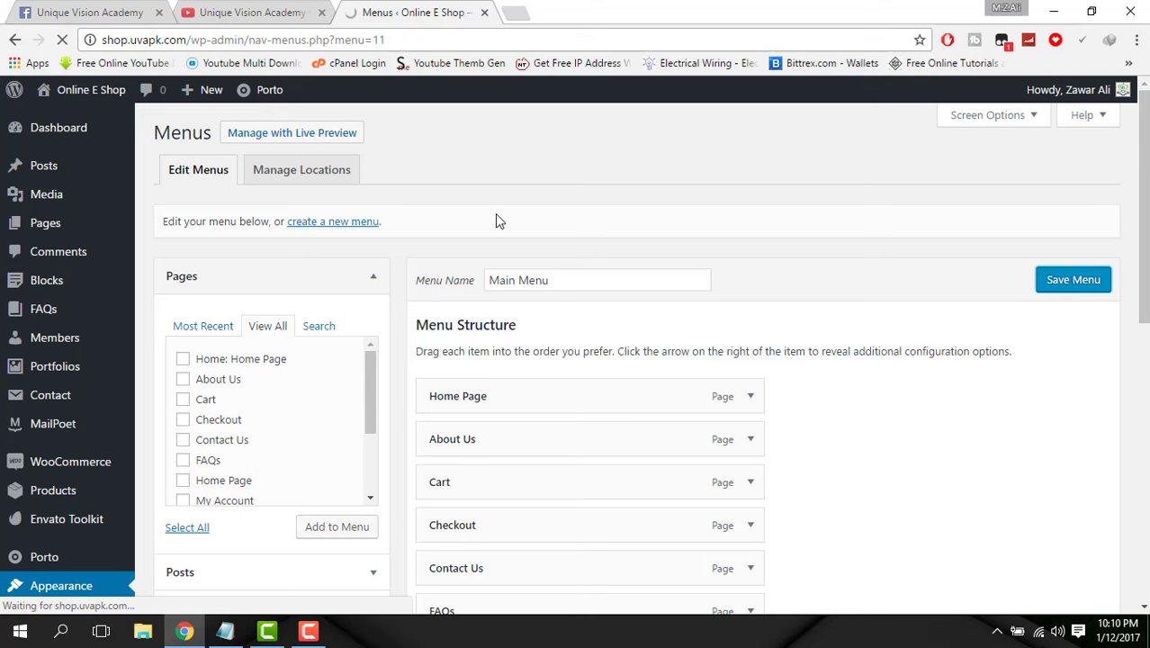
- Open the live shop home page in a separate tab and examine how the new menu appears in the header
mouse_move(55, 99)
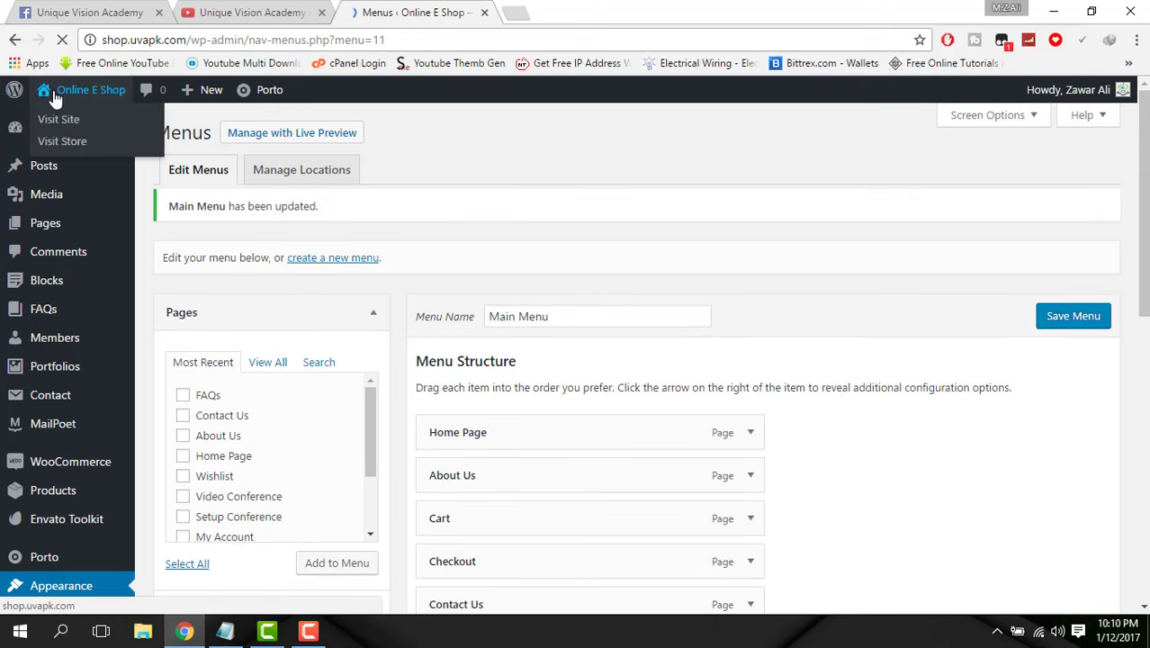
middle_click(90, 130)
click(564, 9)
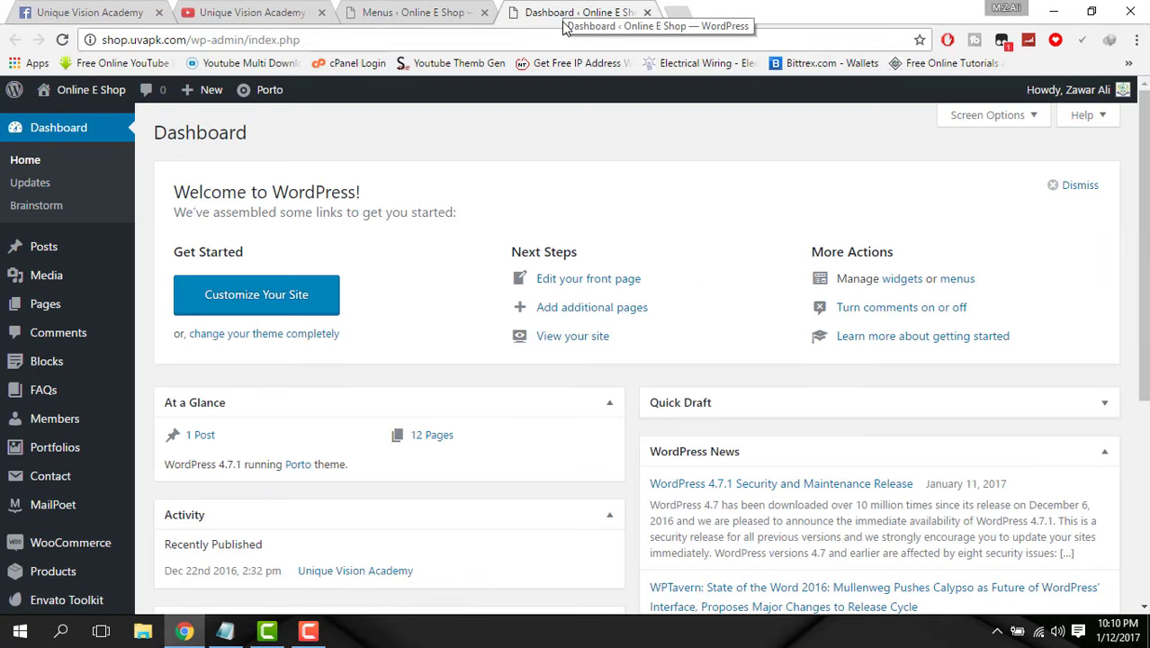
mouse_move(90, 90)
click(56, 115)
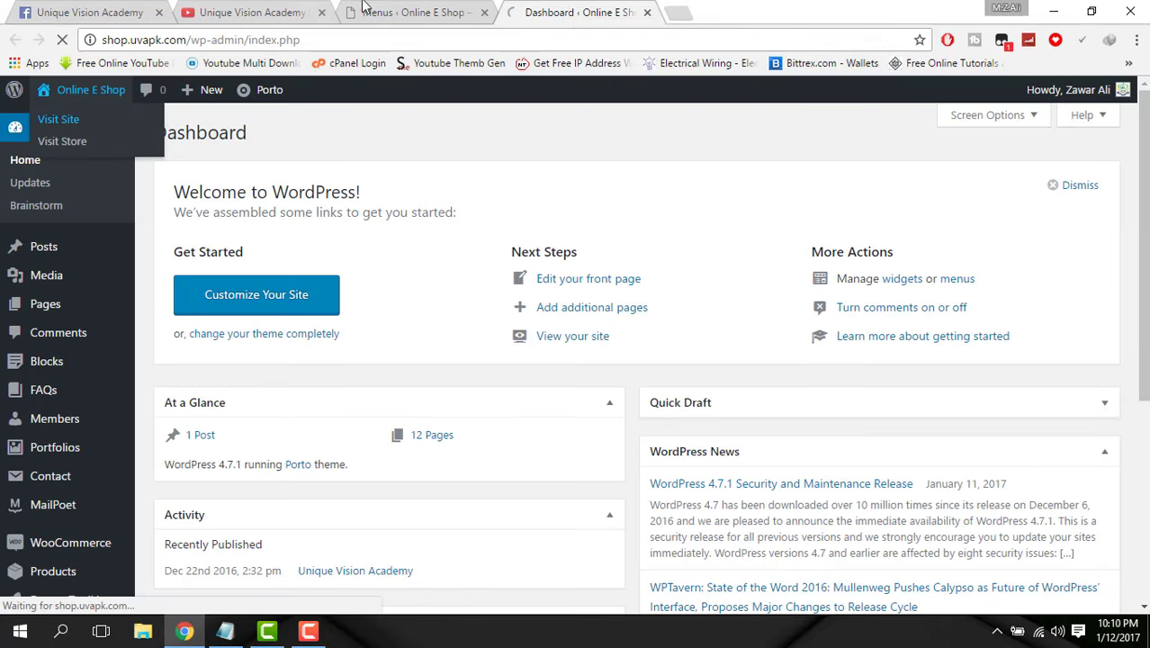
click(468, 11)
click(569, 9)
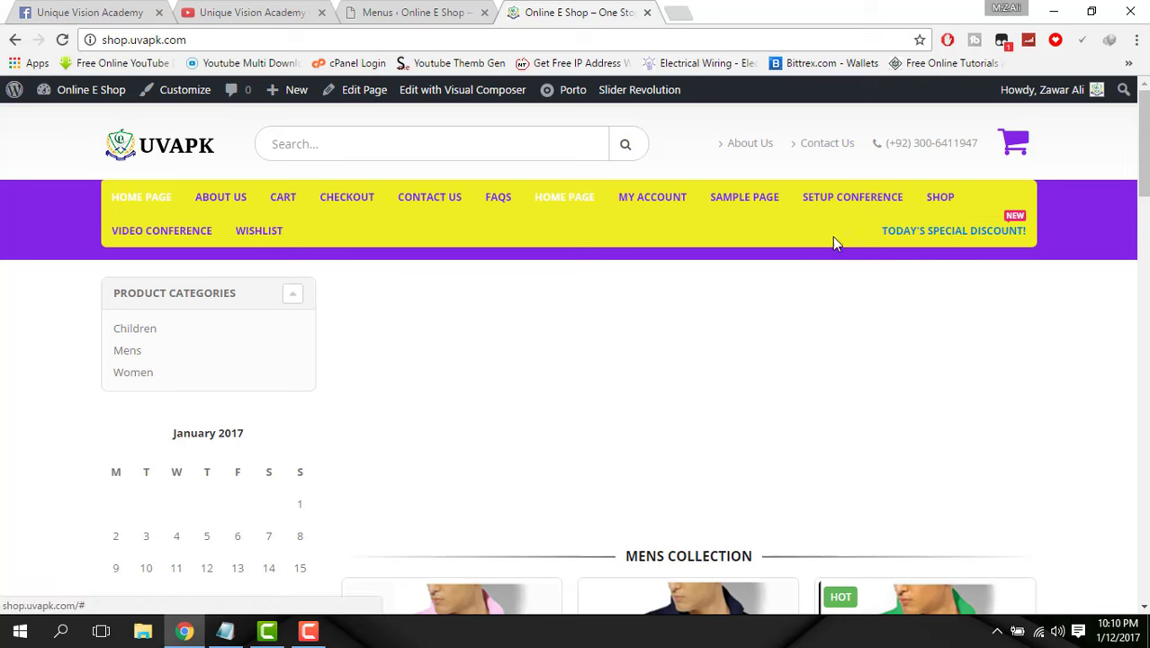
scroll(448, 219, down, 2)
scroll(448, 219, down, 7)
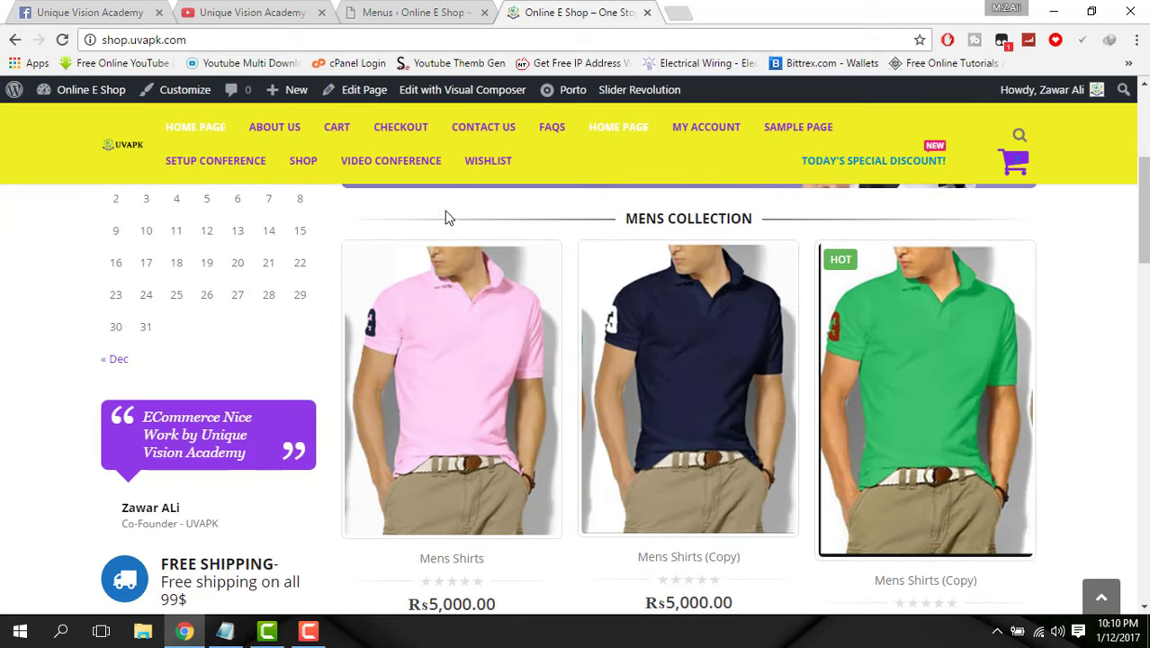
scroll(570, 151, down, 4)
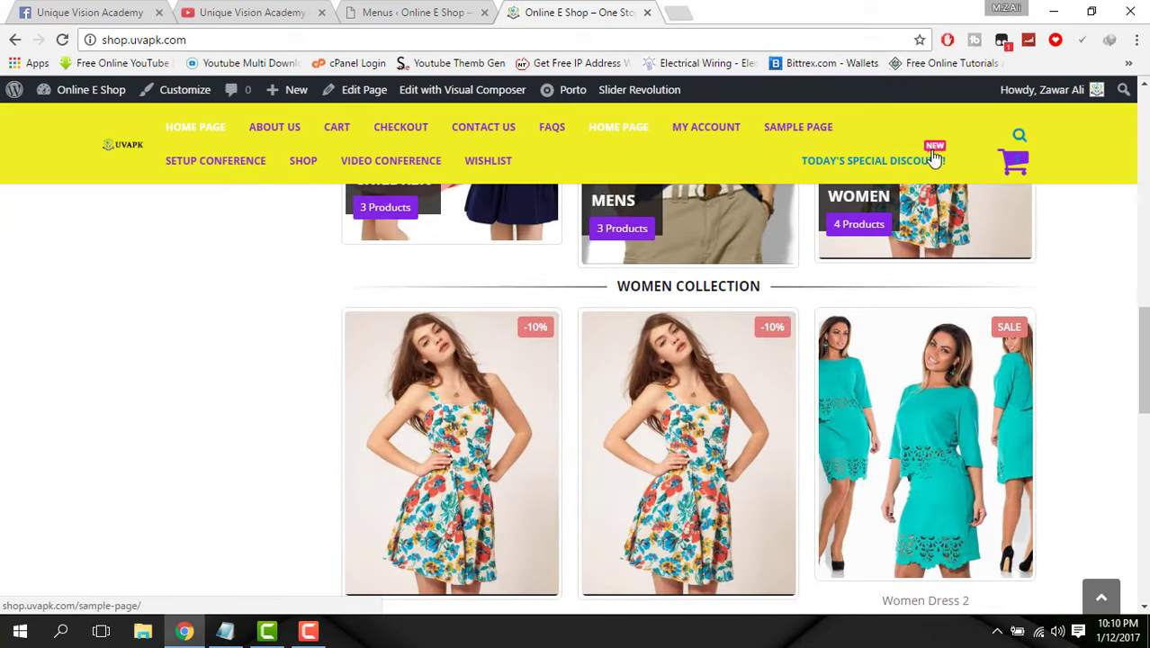
- Remove the duplicate Home Page item below FAQs from the Main Menu structure
click(450, 11)
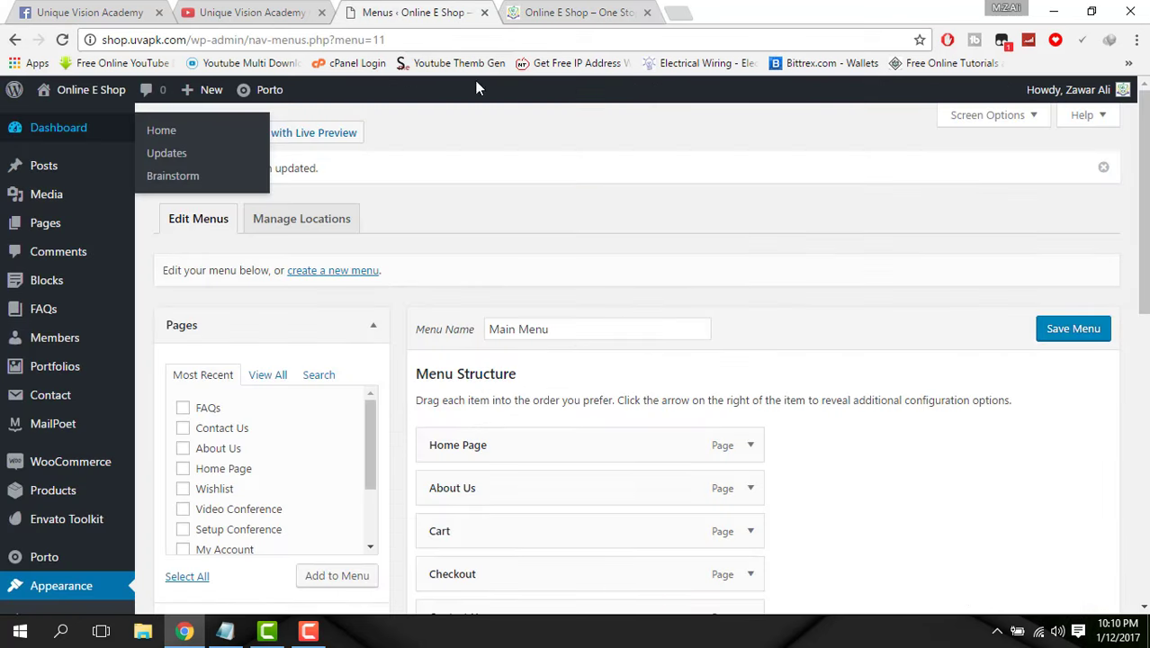
scroll(565, 297, down, 5)
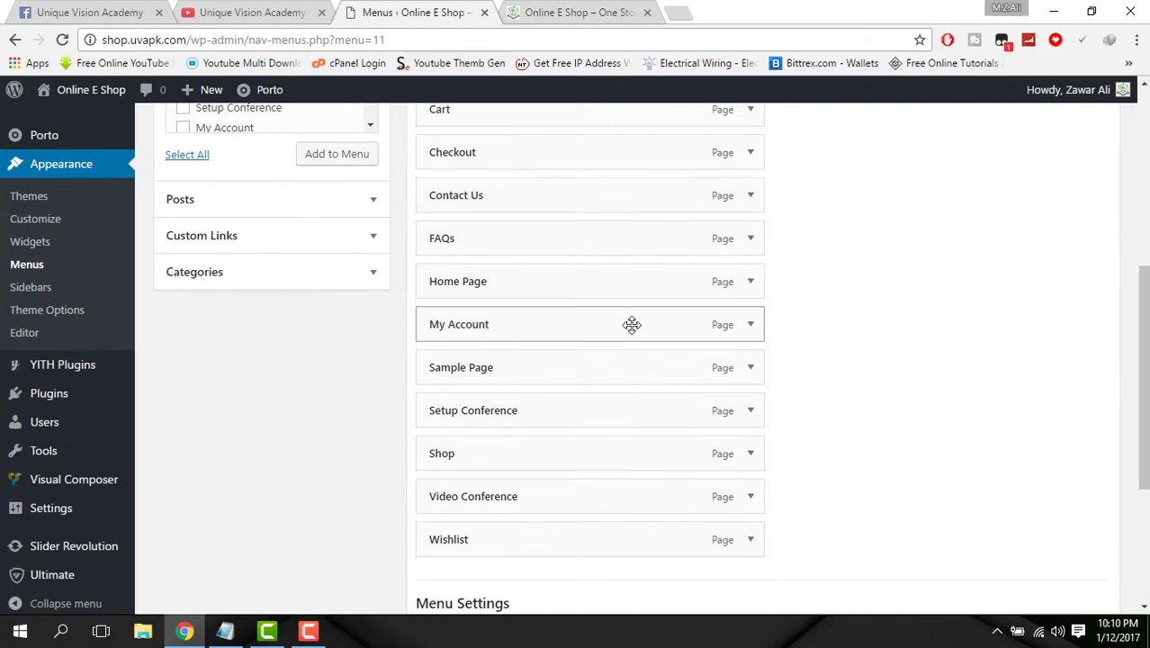
click(751, 282)
scroll(655, 580, down, 3)
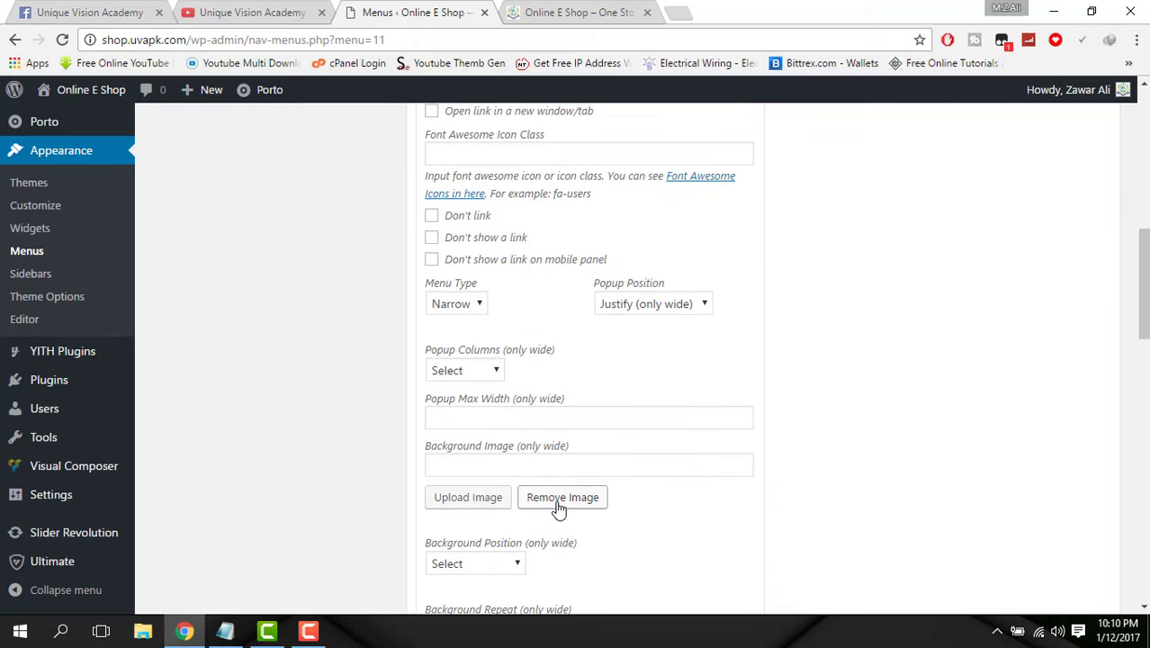
scroll(558, 510, down, 3)
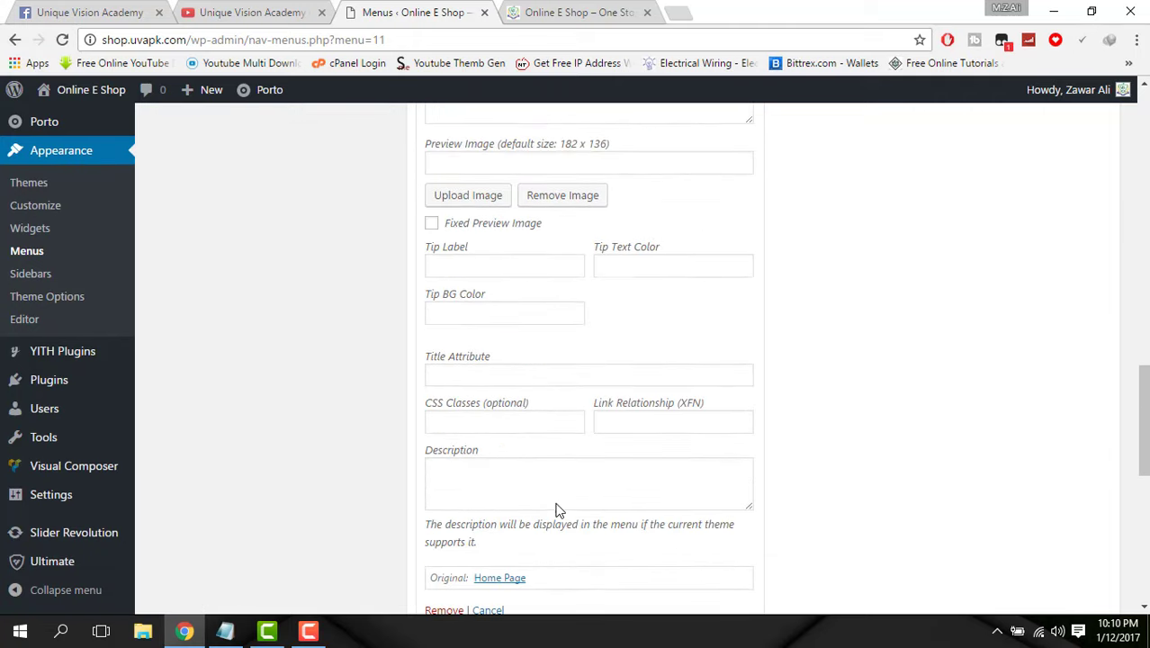
scroll(556, 510, down, 2)
click(450, 430)
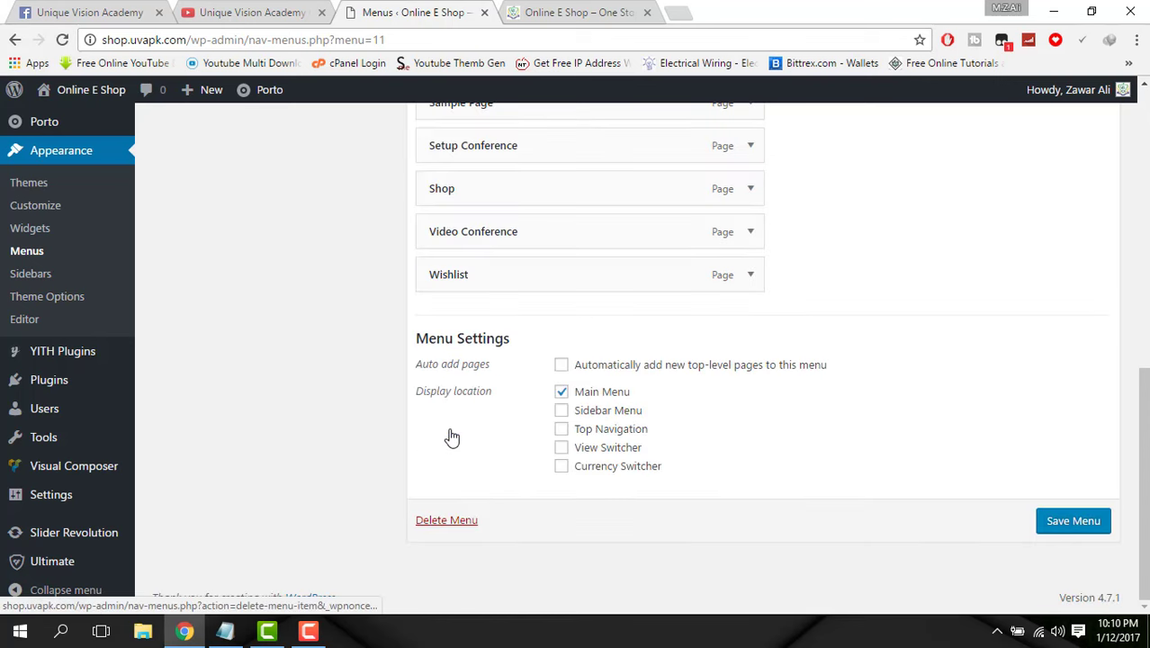
scroll(821, 446, up, 7)
scroll(824, 446, down, 2)
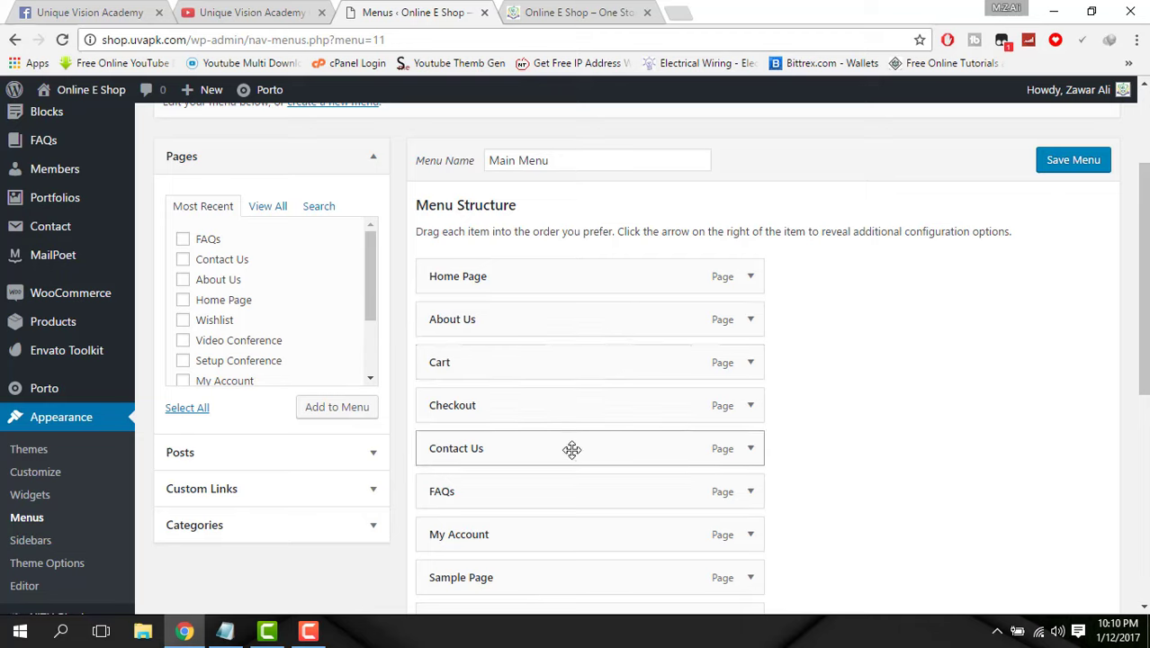
- Move the Contact Us item directly below About Us in the Main Menu structure
drag(573, 450, 526, 356)
drag(526, 360, 496, 363)
scroll(547, 448, down, 1)
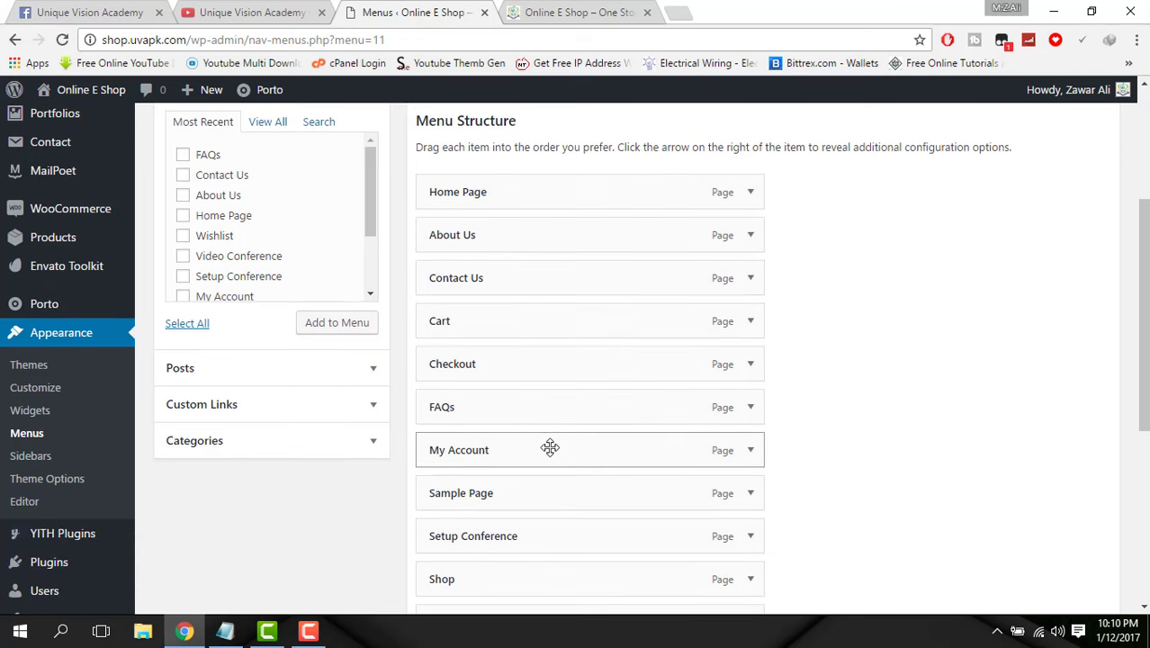
- Nest Setup Conference, Shop and Video Conference under Sample Page, with Wishlist as a sub-item of Video Conference, and save the menu
scroll(540, 436, down, 2)
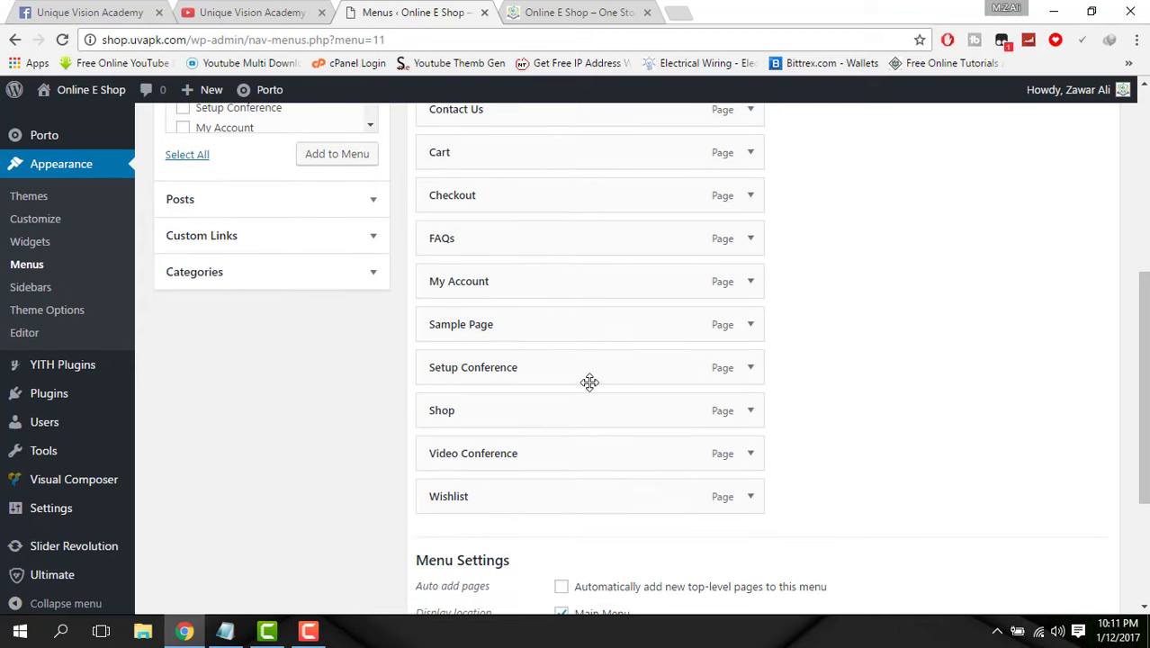
drag(587, 383, 820, 378)
click(659, 366)
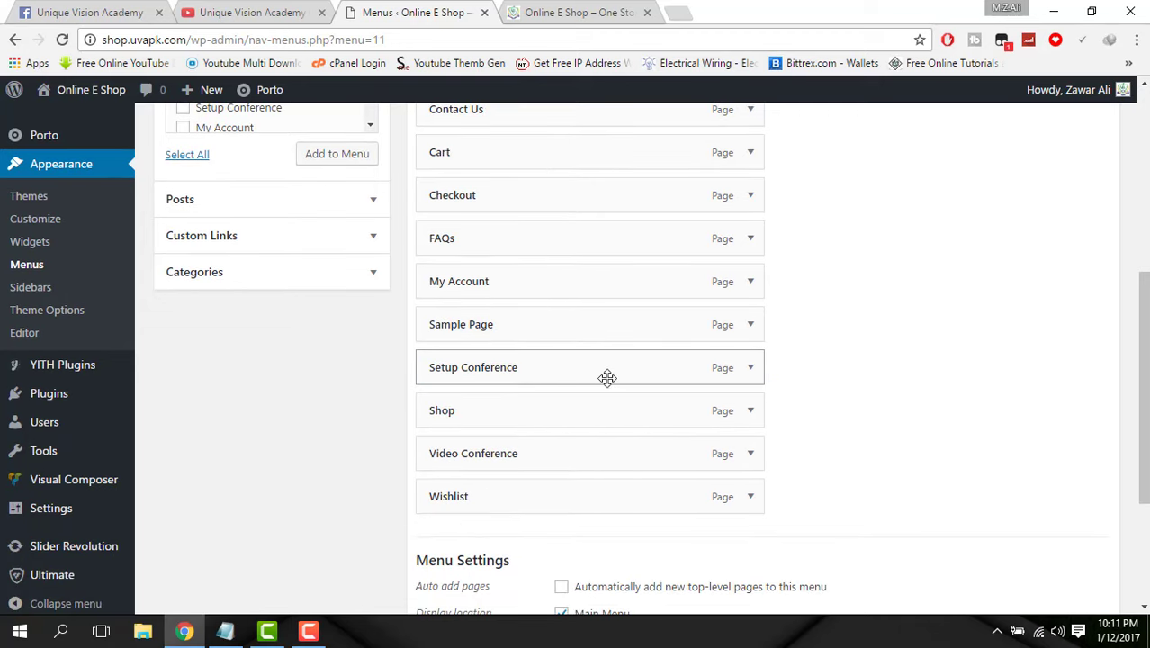
drag(607, 377, 590, 414)
mouse_move(573, 458)
mouse_down()
mouse_move(615, 462)
mouse_move(587, 463)
mouse_up()
drag(571, 501, 657, 505)
scroll(877, 501, down, 1)
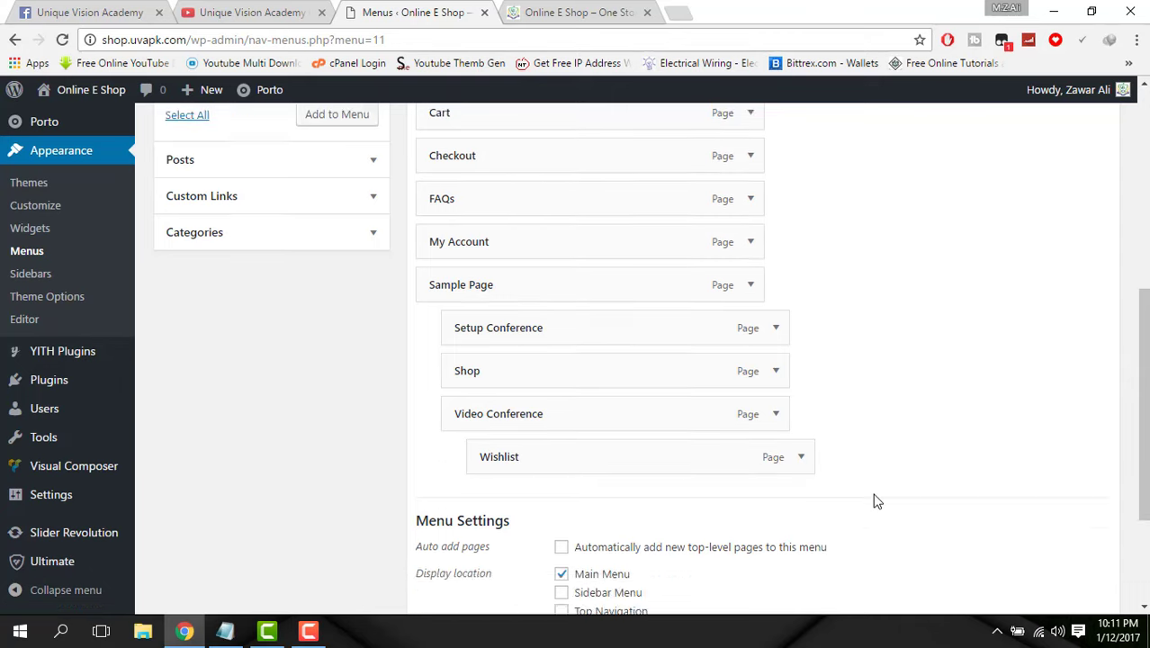
scroll(878, 502, down, 2)
click(1051, 522)
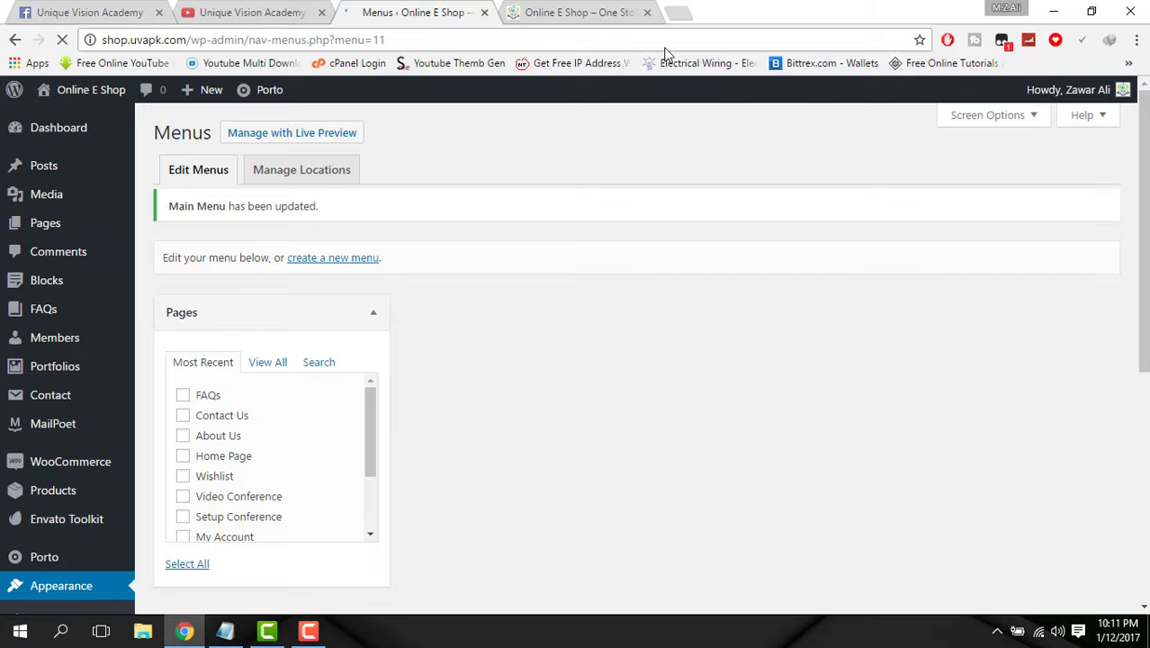
- Reload the live shop home page and examine the header menu, including the Sample Page submenu
click(622, 13)
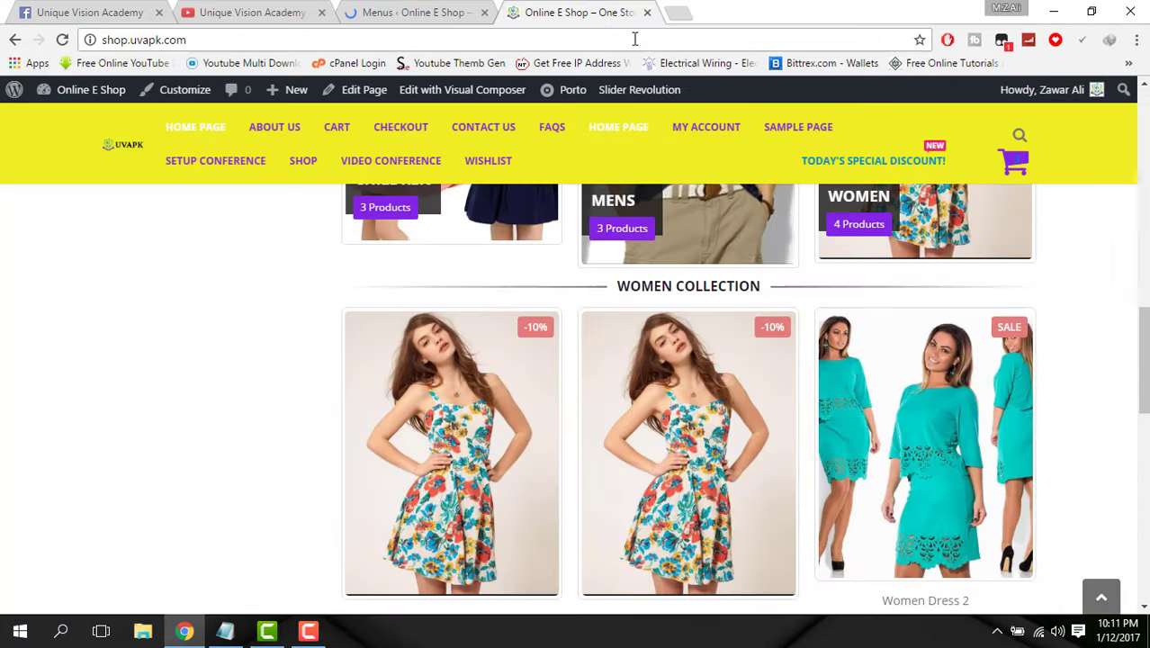
click(58, 40)
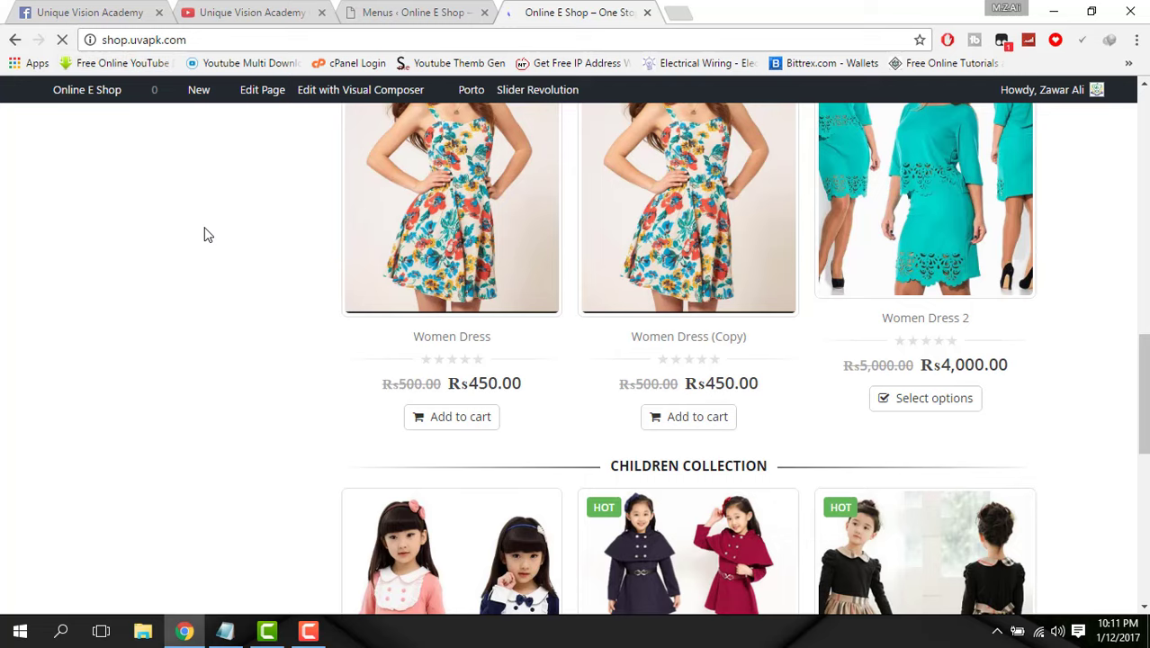
scroll(477, 230, up, 1)
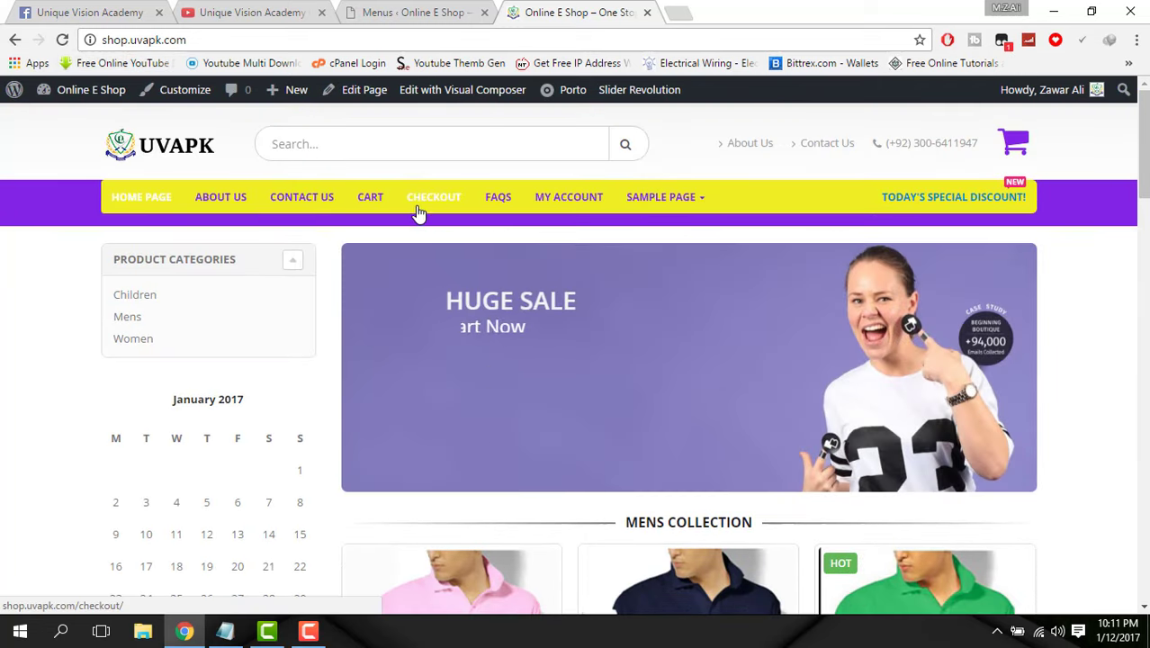
mouse_move(673, 200)
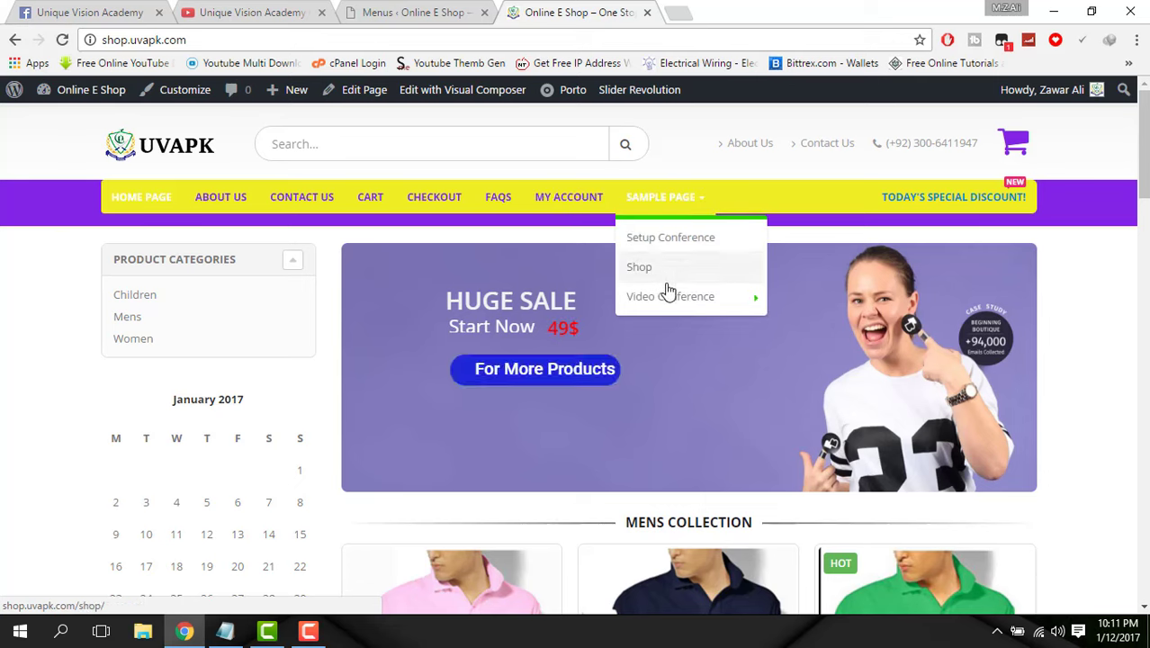
mouse_move(668, 304)
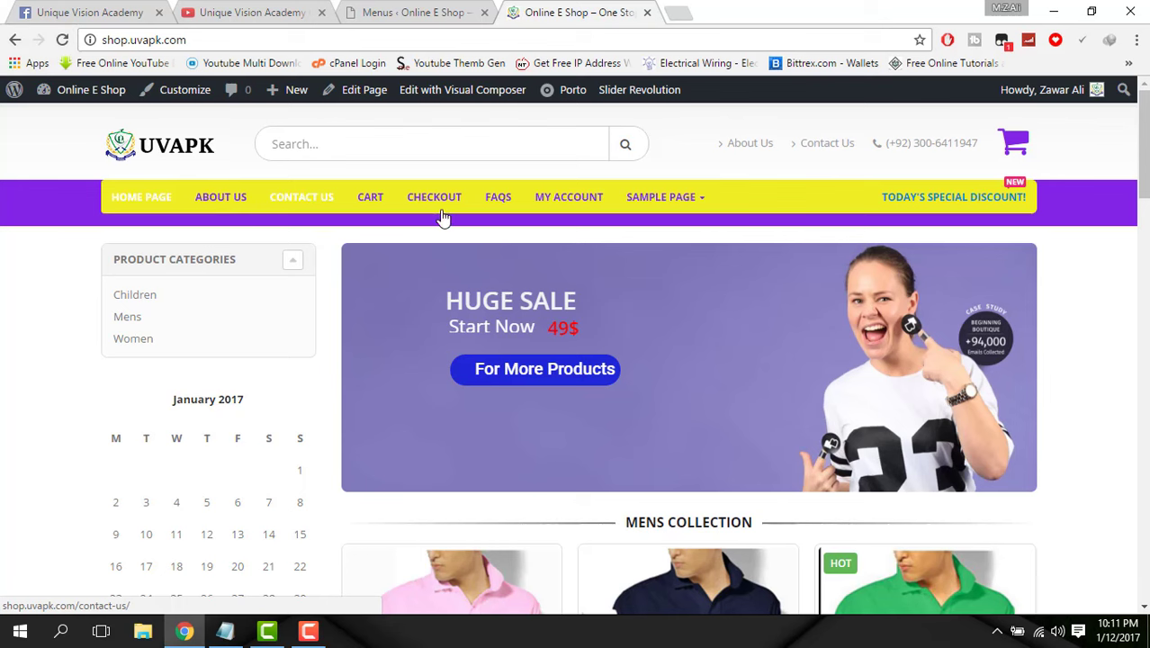
- Look over the live home page down to the footer, checking the header menu along the way
scroll(644, 259, down, 1)
scroll(644, 260, down, 2)
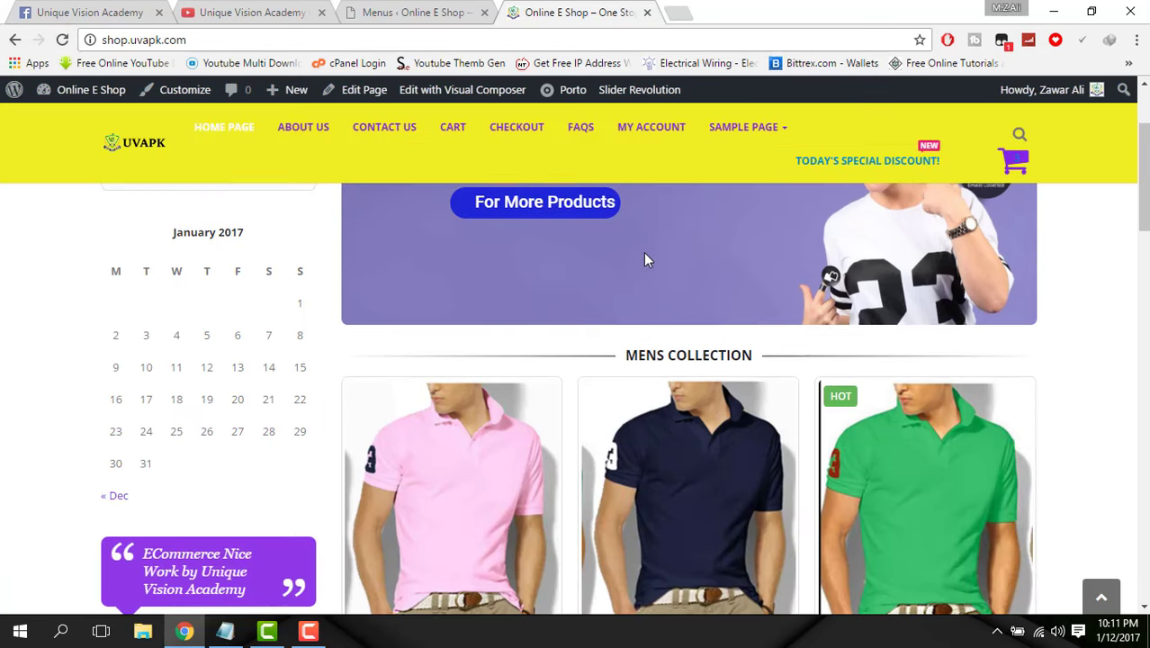
scroll(642, 256, up, 3)
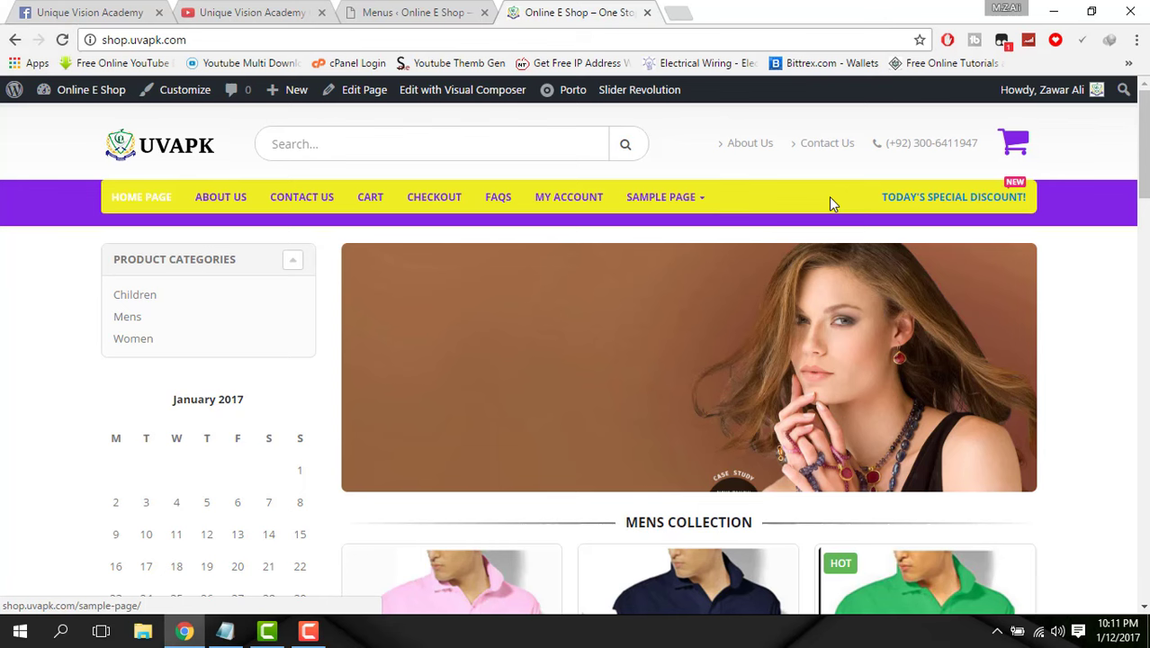
scroll(830, 202, down, 6)
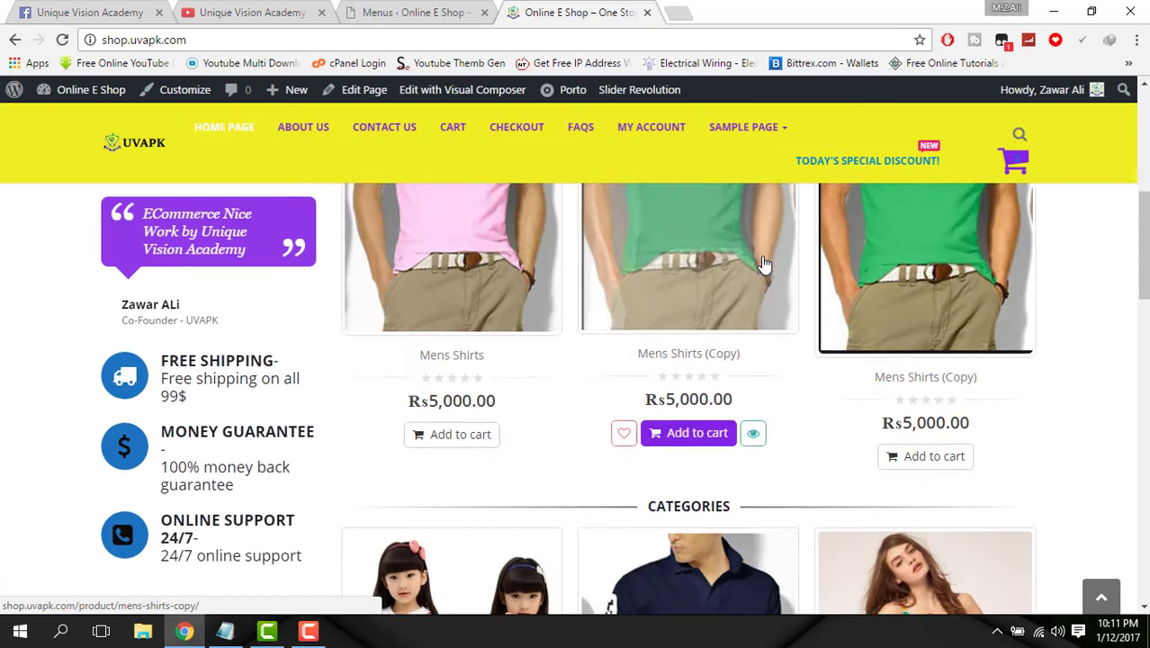
scroll(761, 264, down, 15)
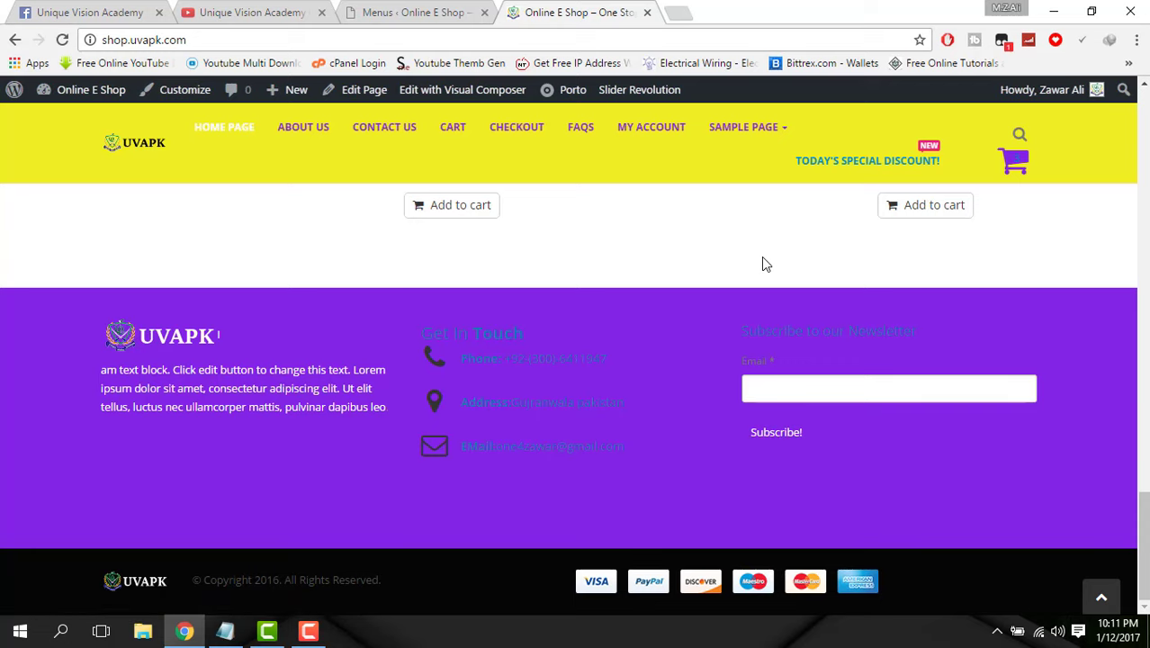
scroll(747, 267, up, 12)
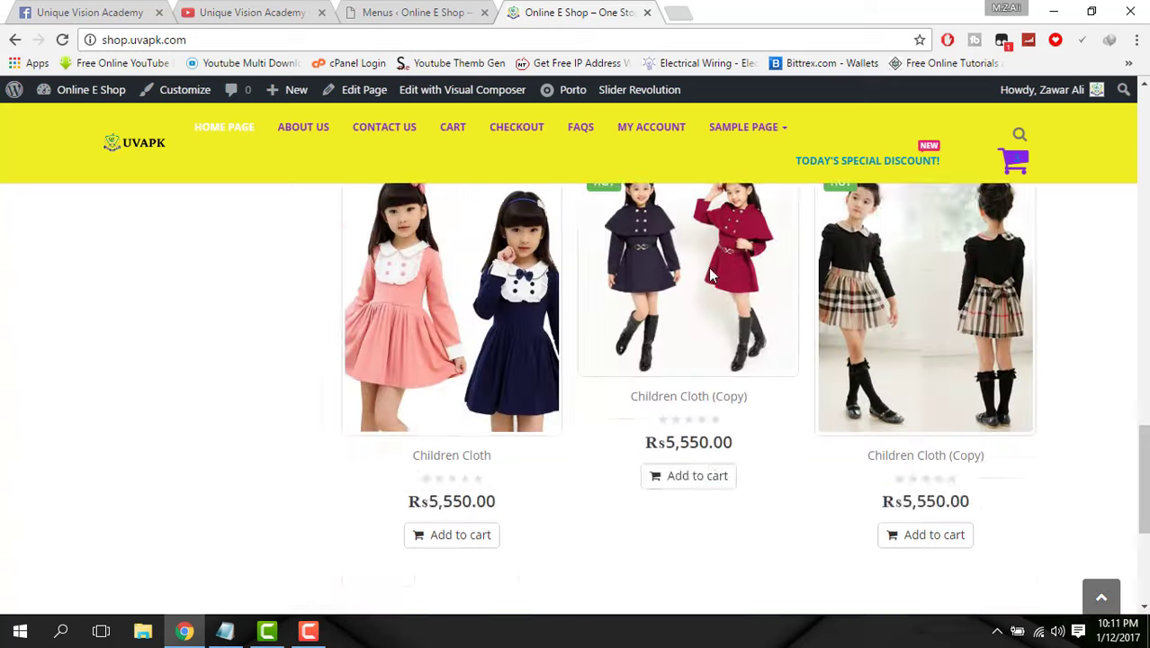
scroll(711, 276, up, 10)
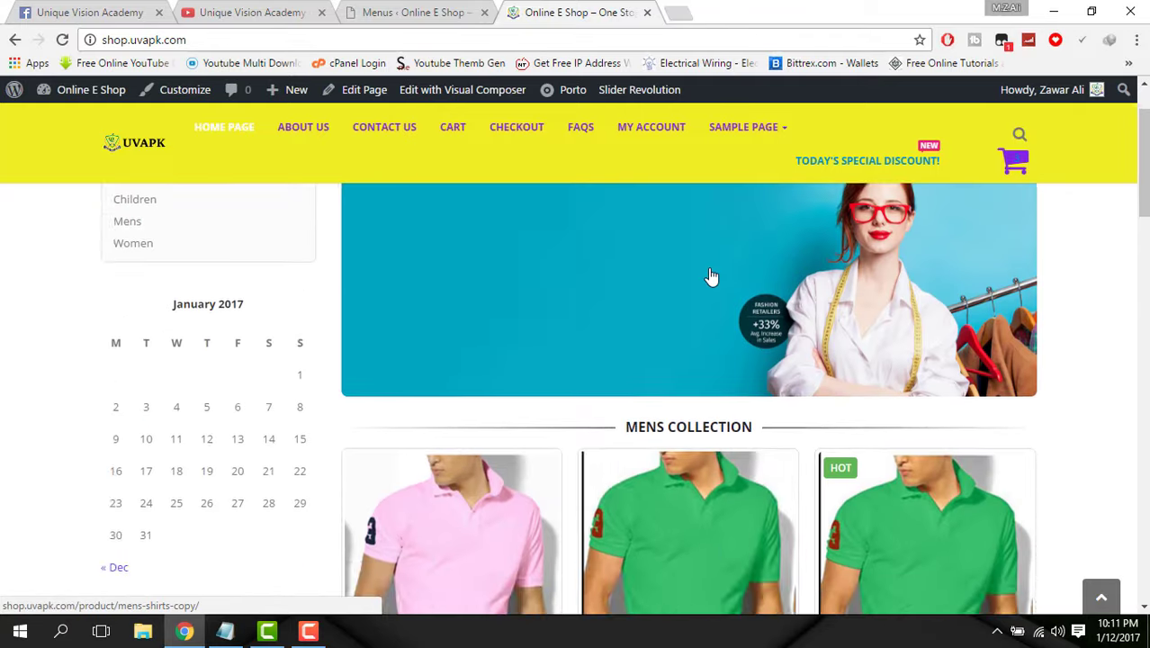